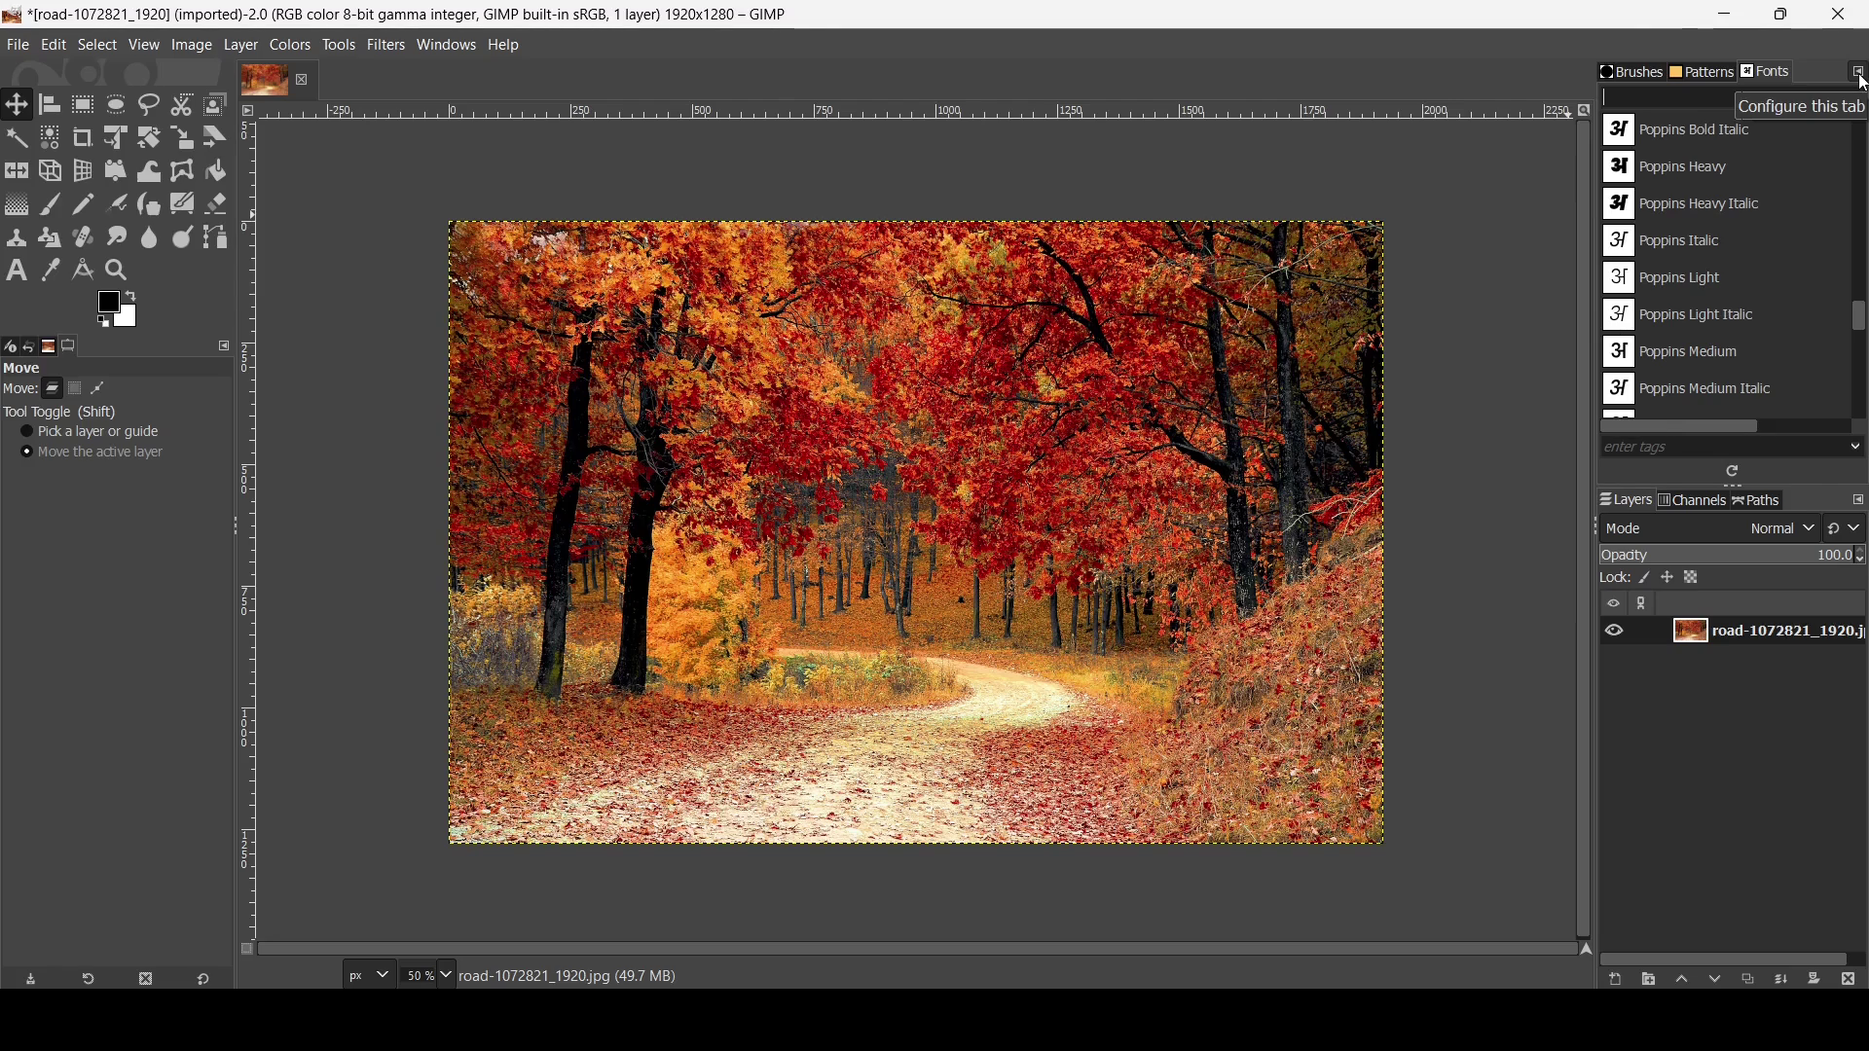
# From the Fonts tab's configure menu, show the Add Tab submenu of dockable dialogs
pyautogui.click(1861, 78)
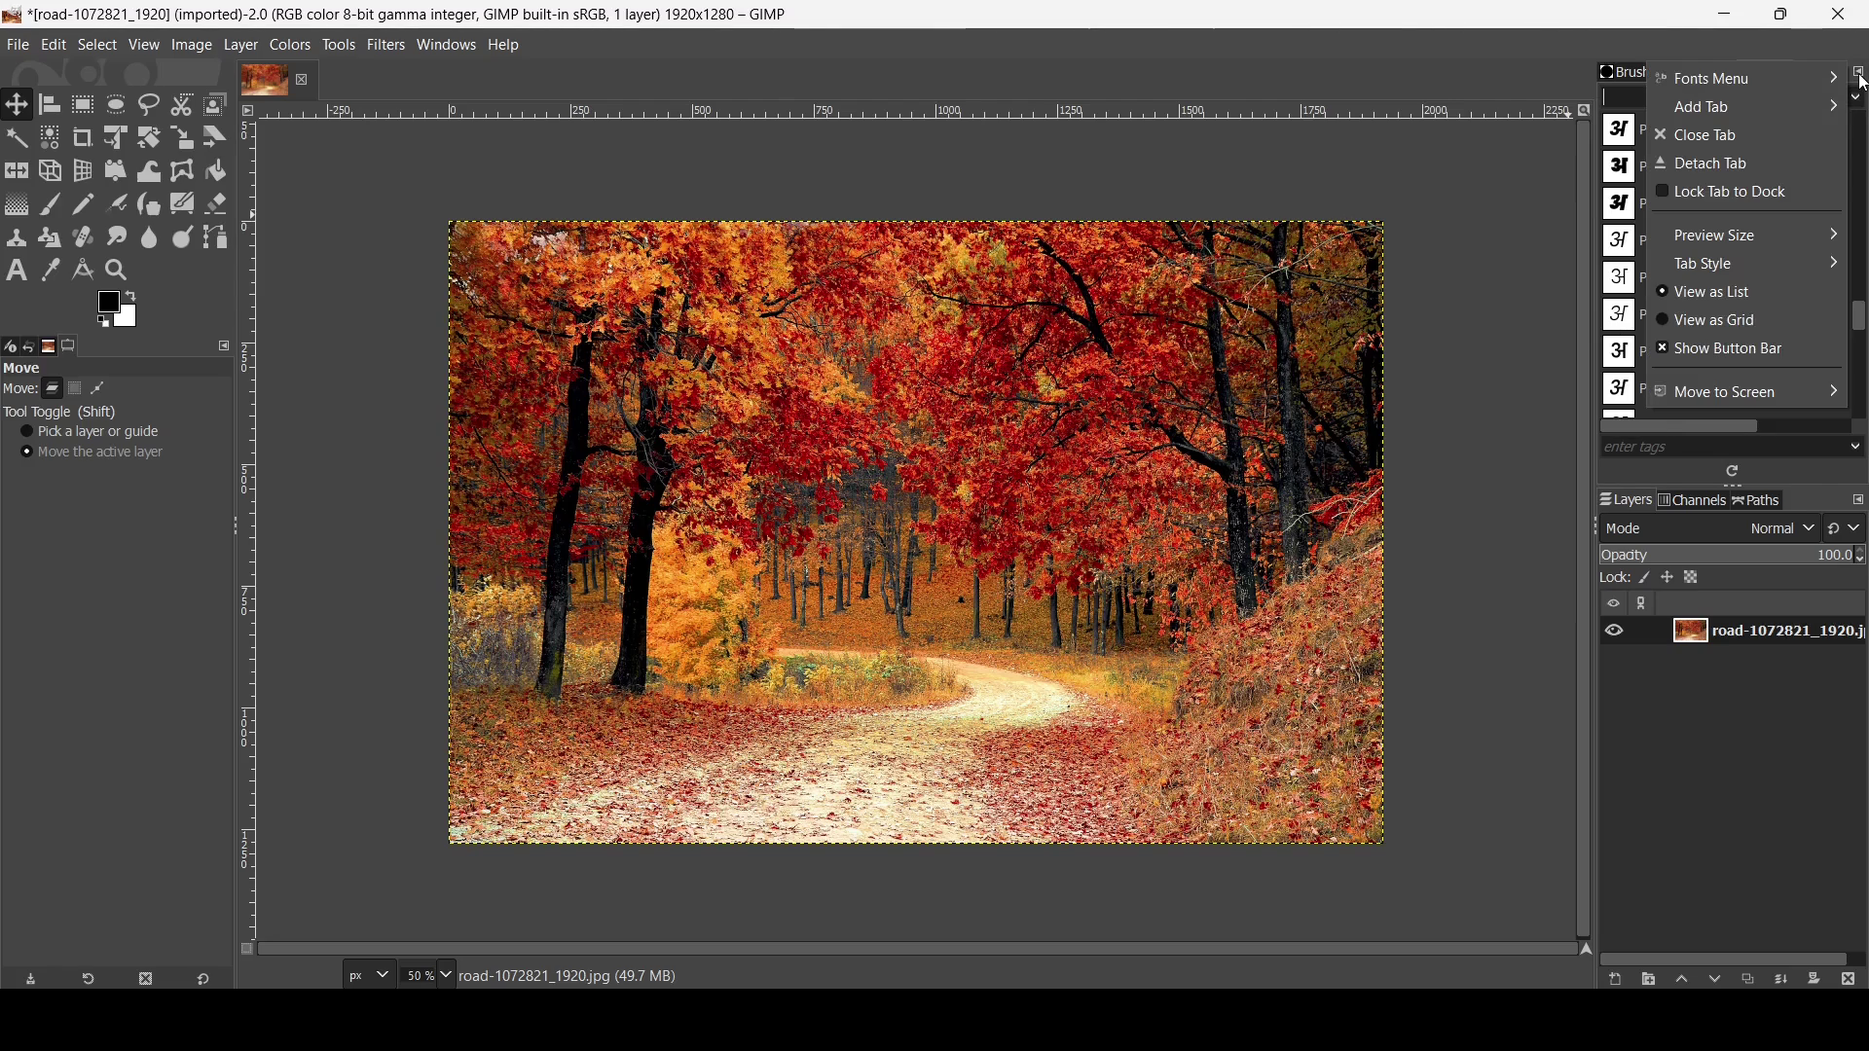
pyautogui.moveTo(1820, 107)
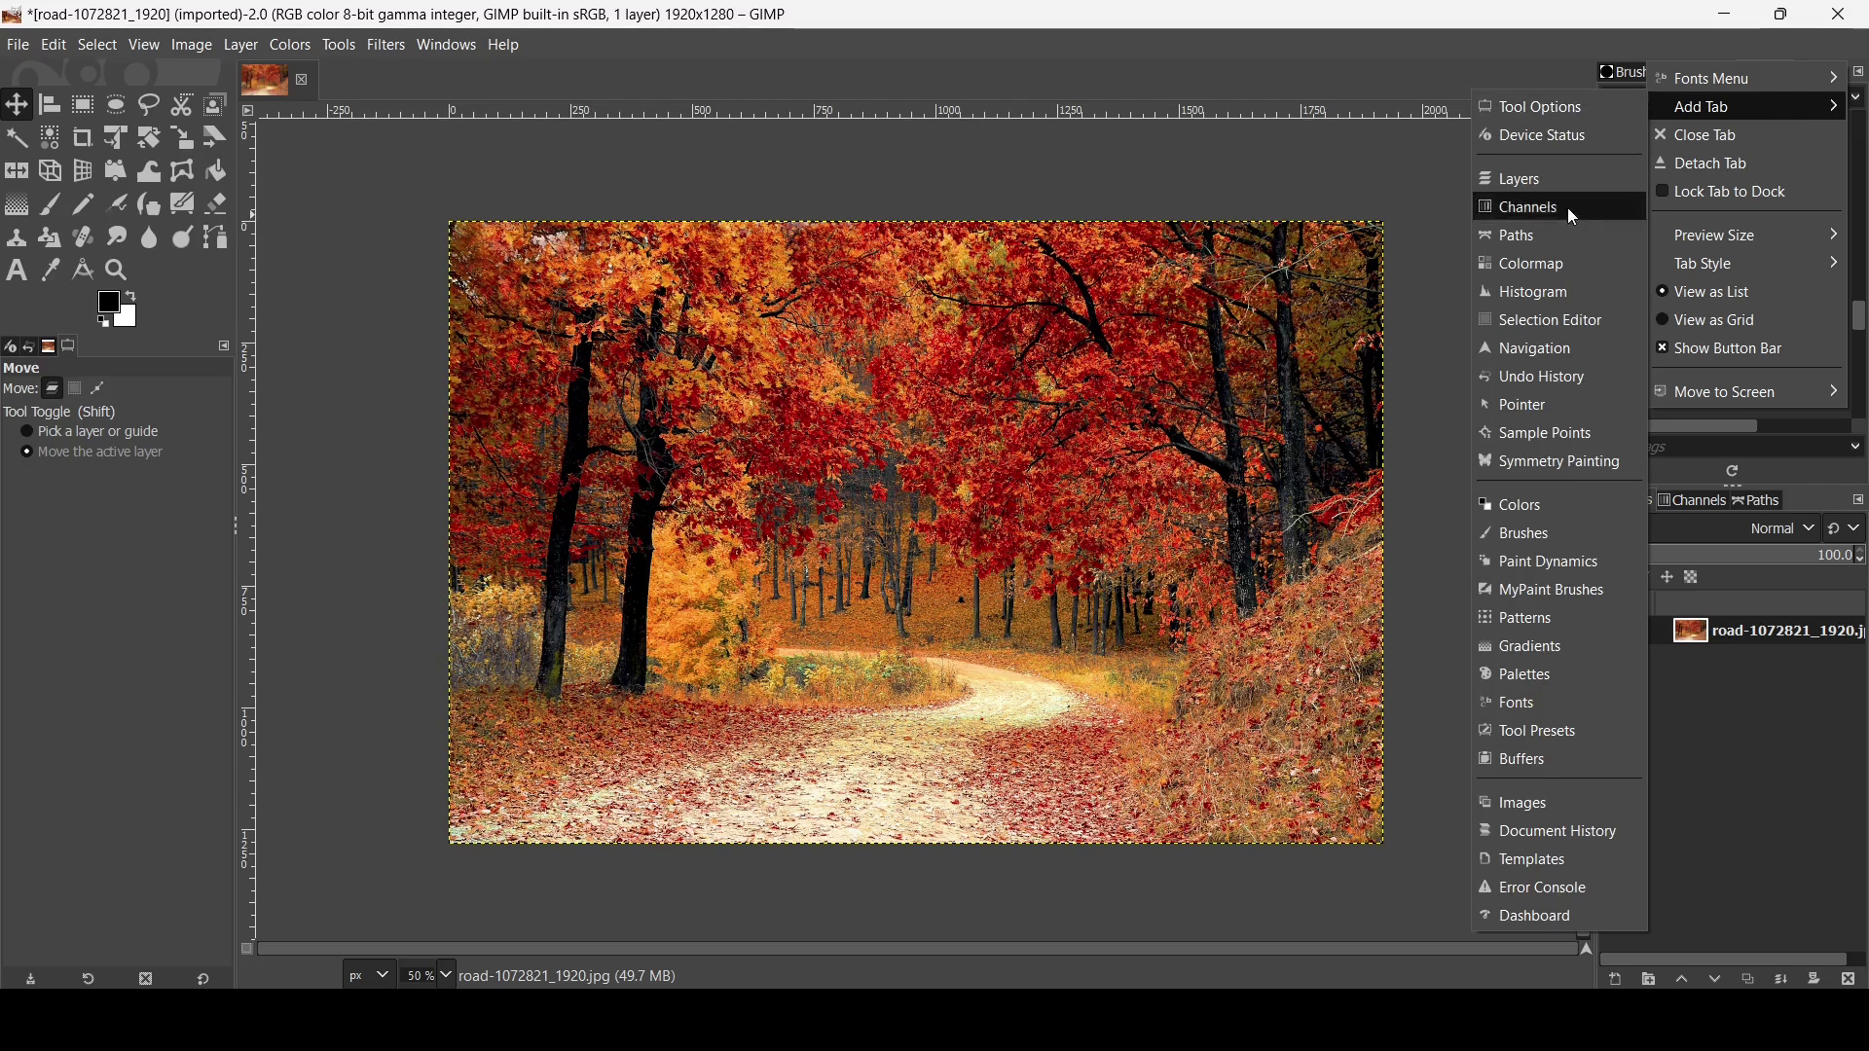
# Add a Palettes tab to the dock and expand its Palettes Menu with the import option
pyautogui.click(1551, 674)
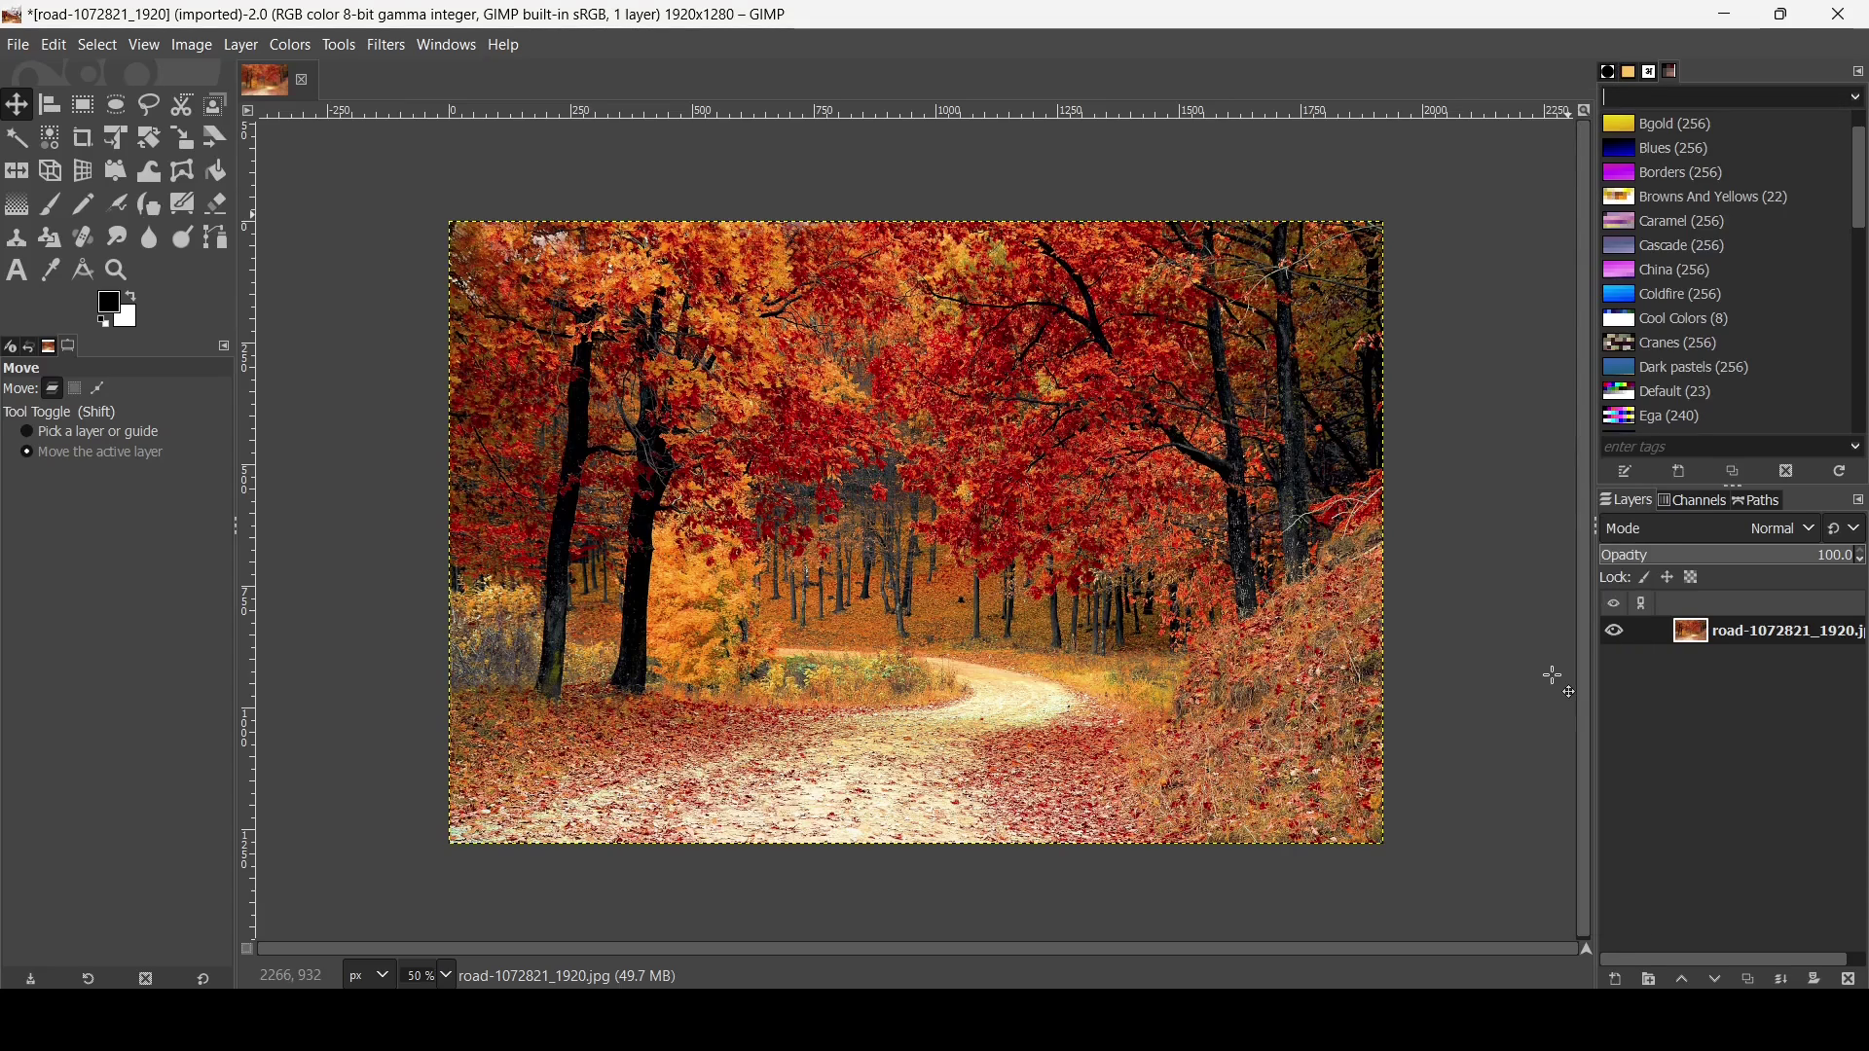
pyautogui.scroll(2, 1689, 146)
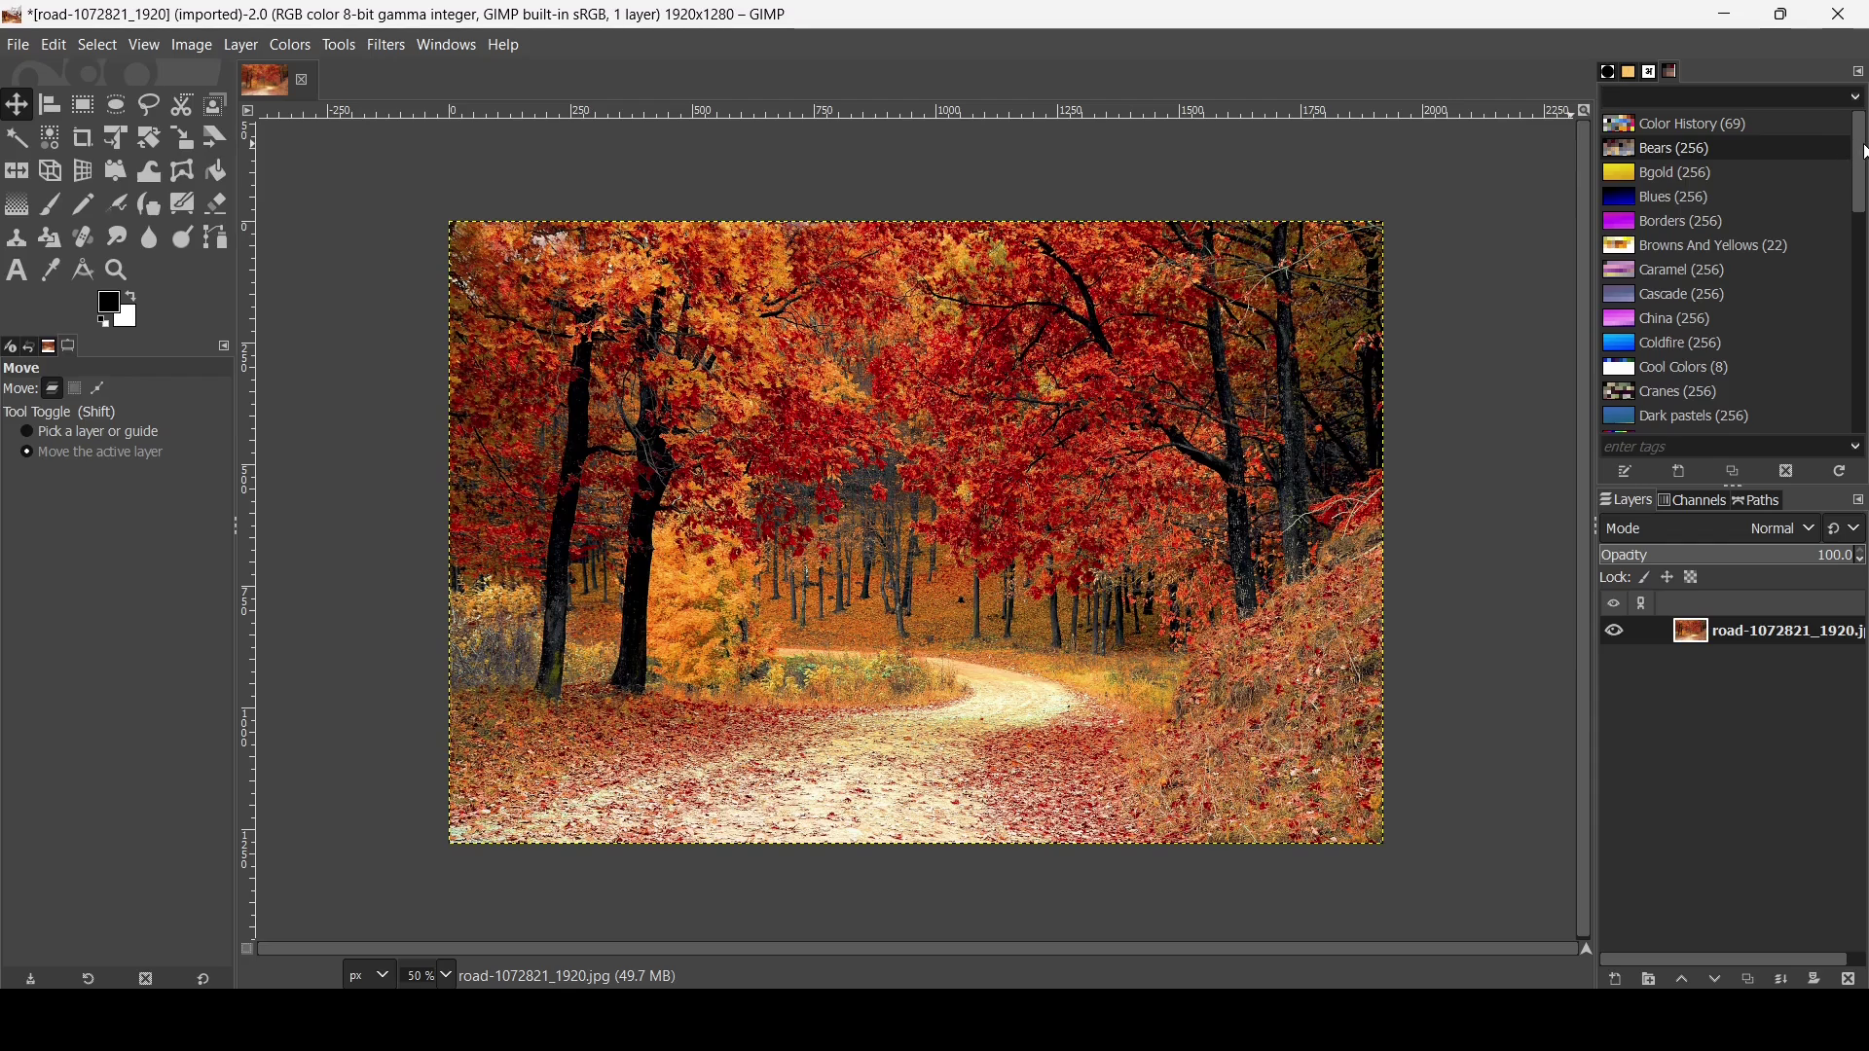
pyautogui.moveTo(1859, 166)
pyautogui.mouseDown()
pyautogui.moveTo(1847, 389)
pyautogui.moveTo(1854, 175)
pyautogui.mouseUp()
pyautogui.click(1863, 74)
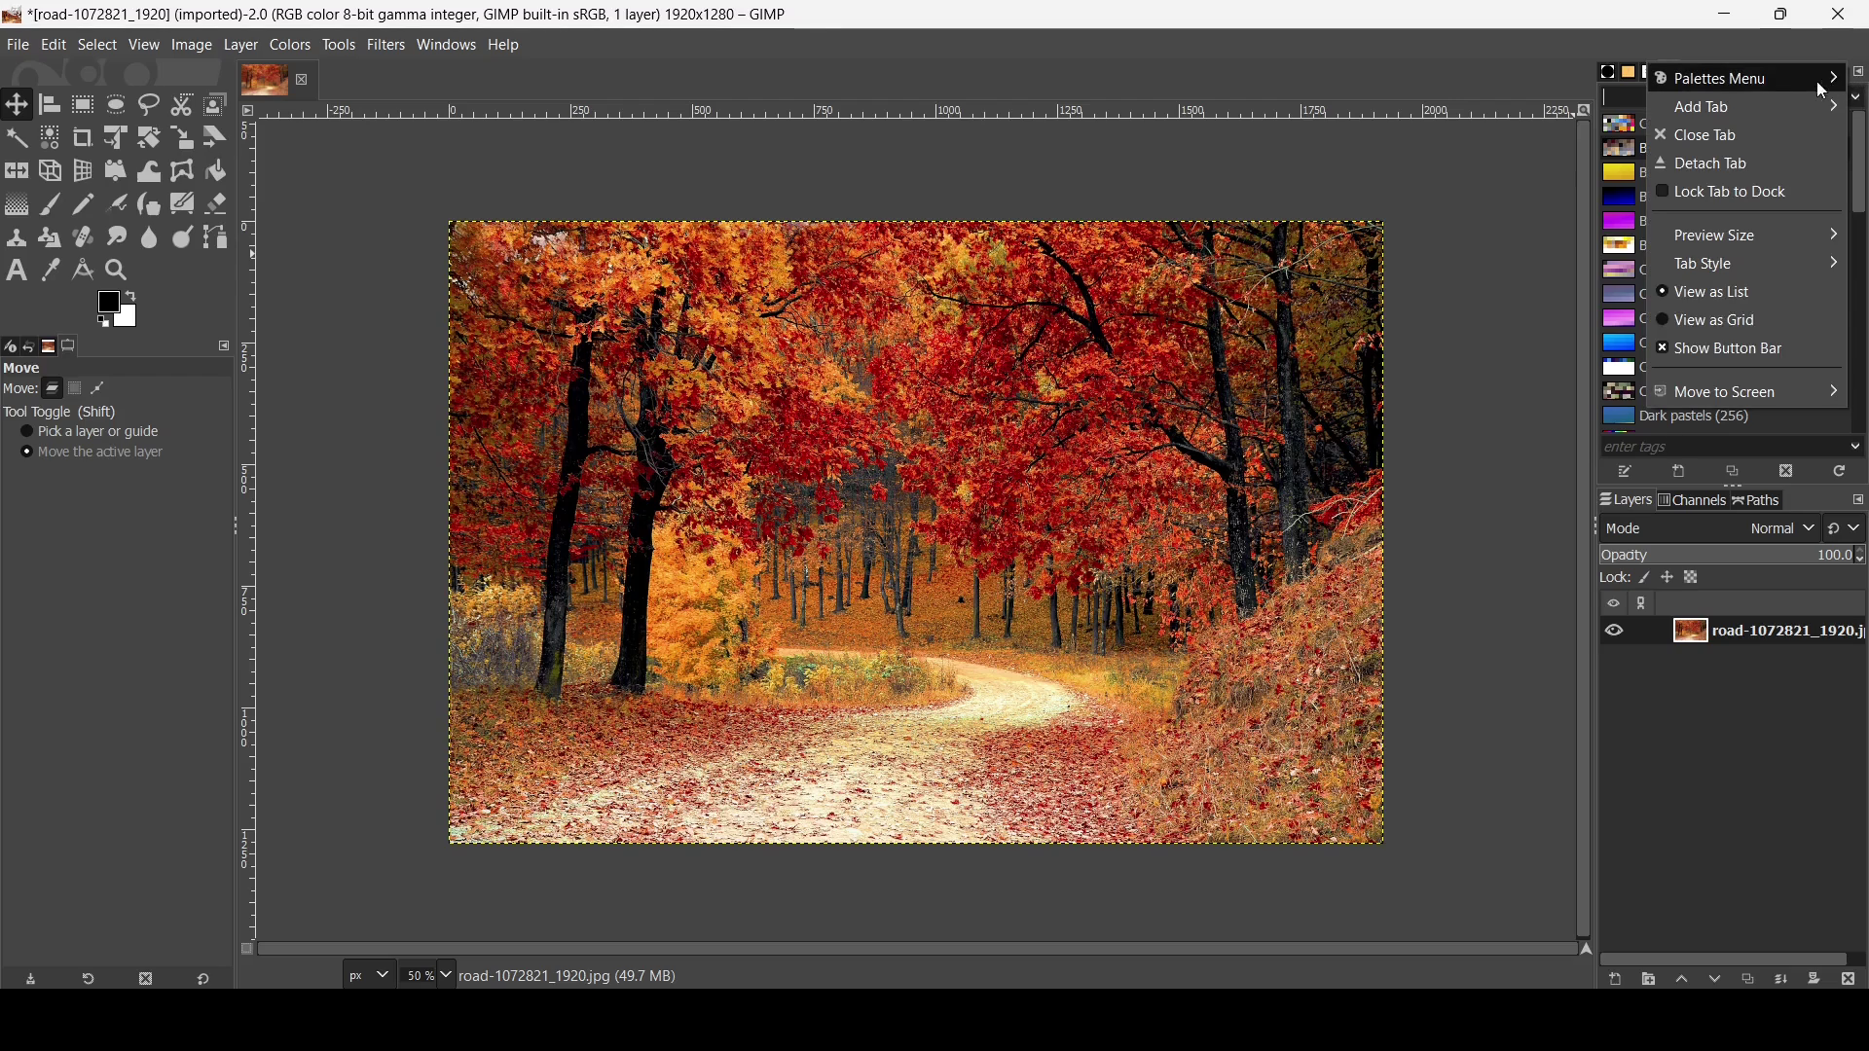
pyautogui.moveTo(1762, 84)
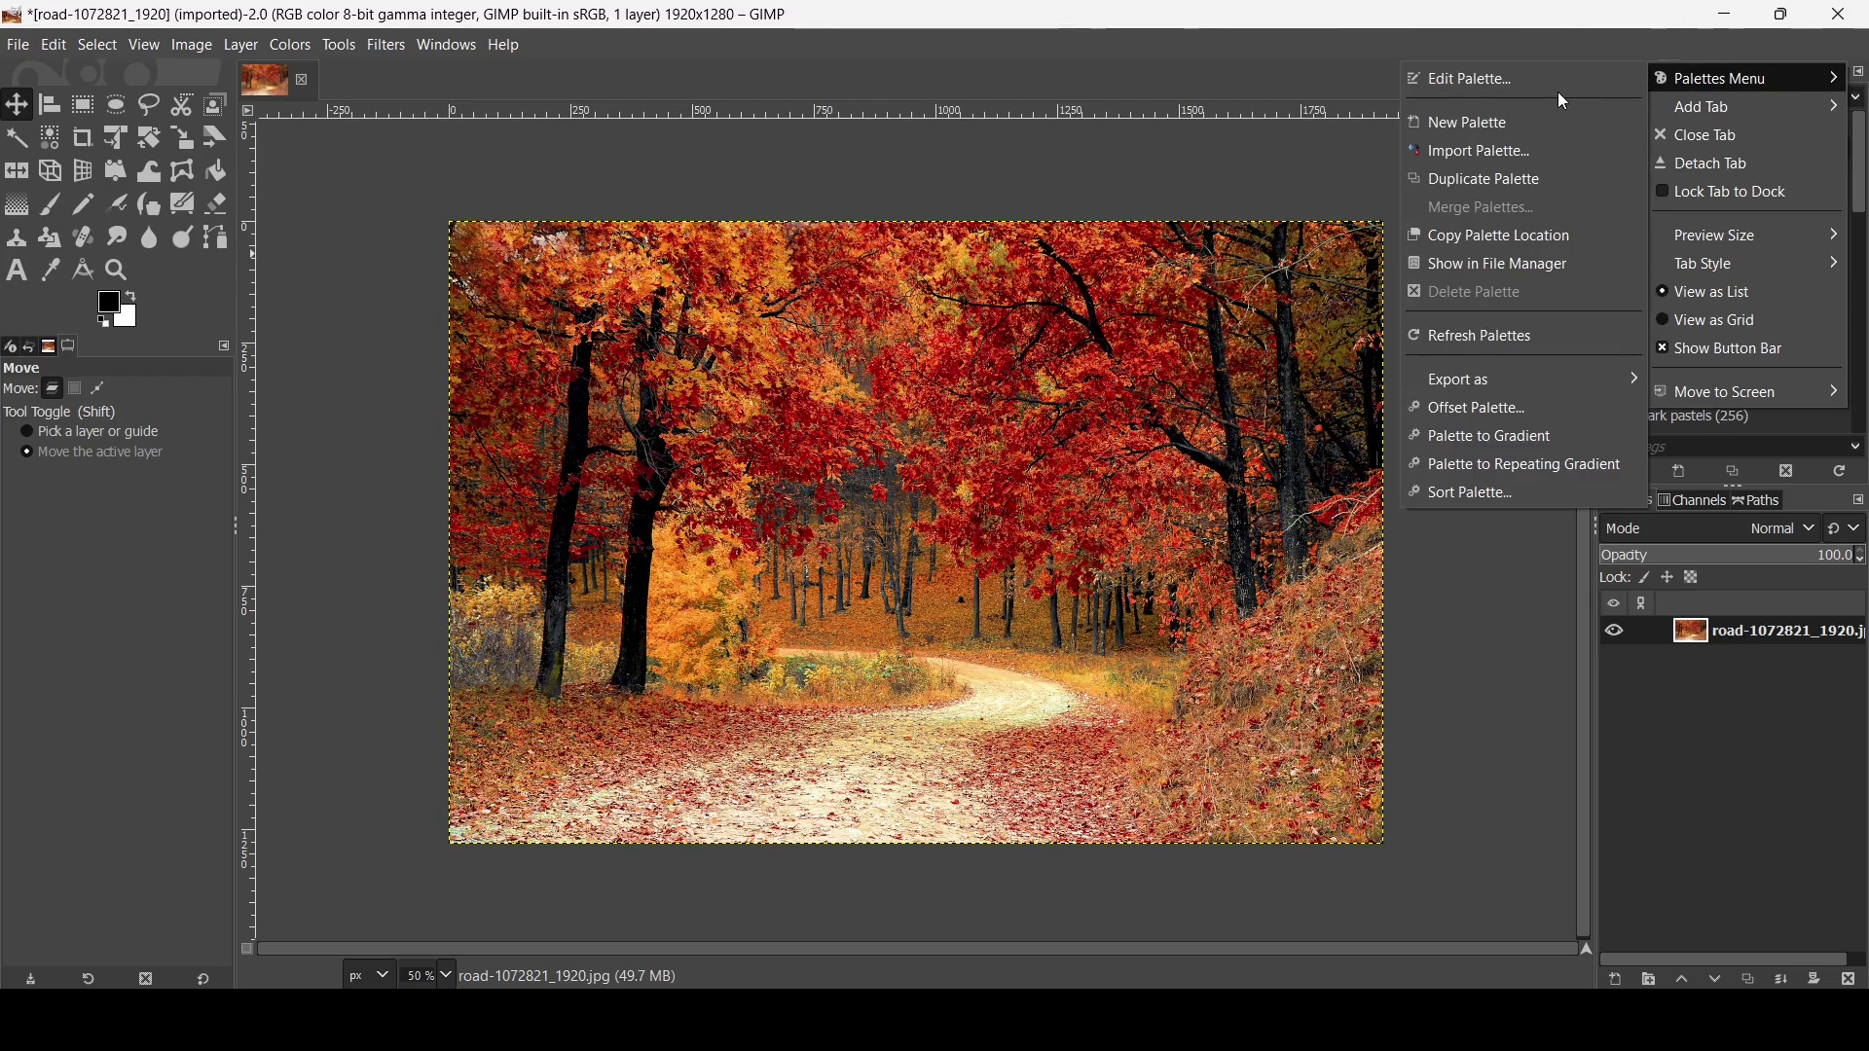
# Open Import a New Palette and try the Gradient, Image and Palette file sources
pyautogui.click(1548, 150)
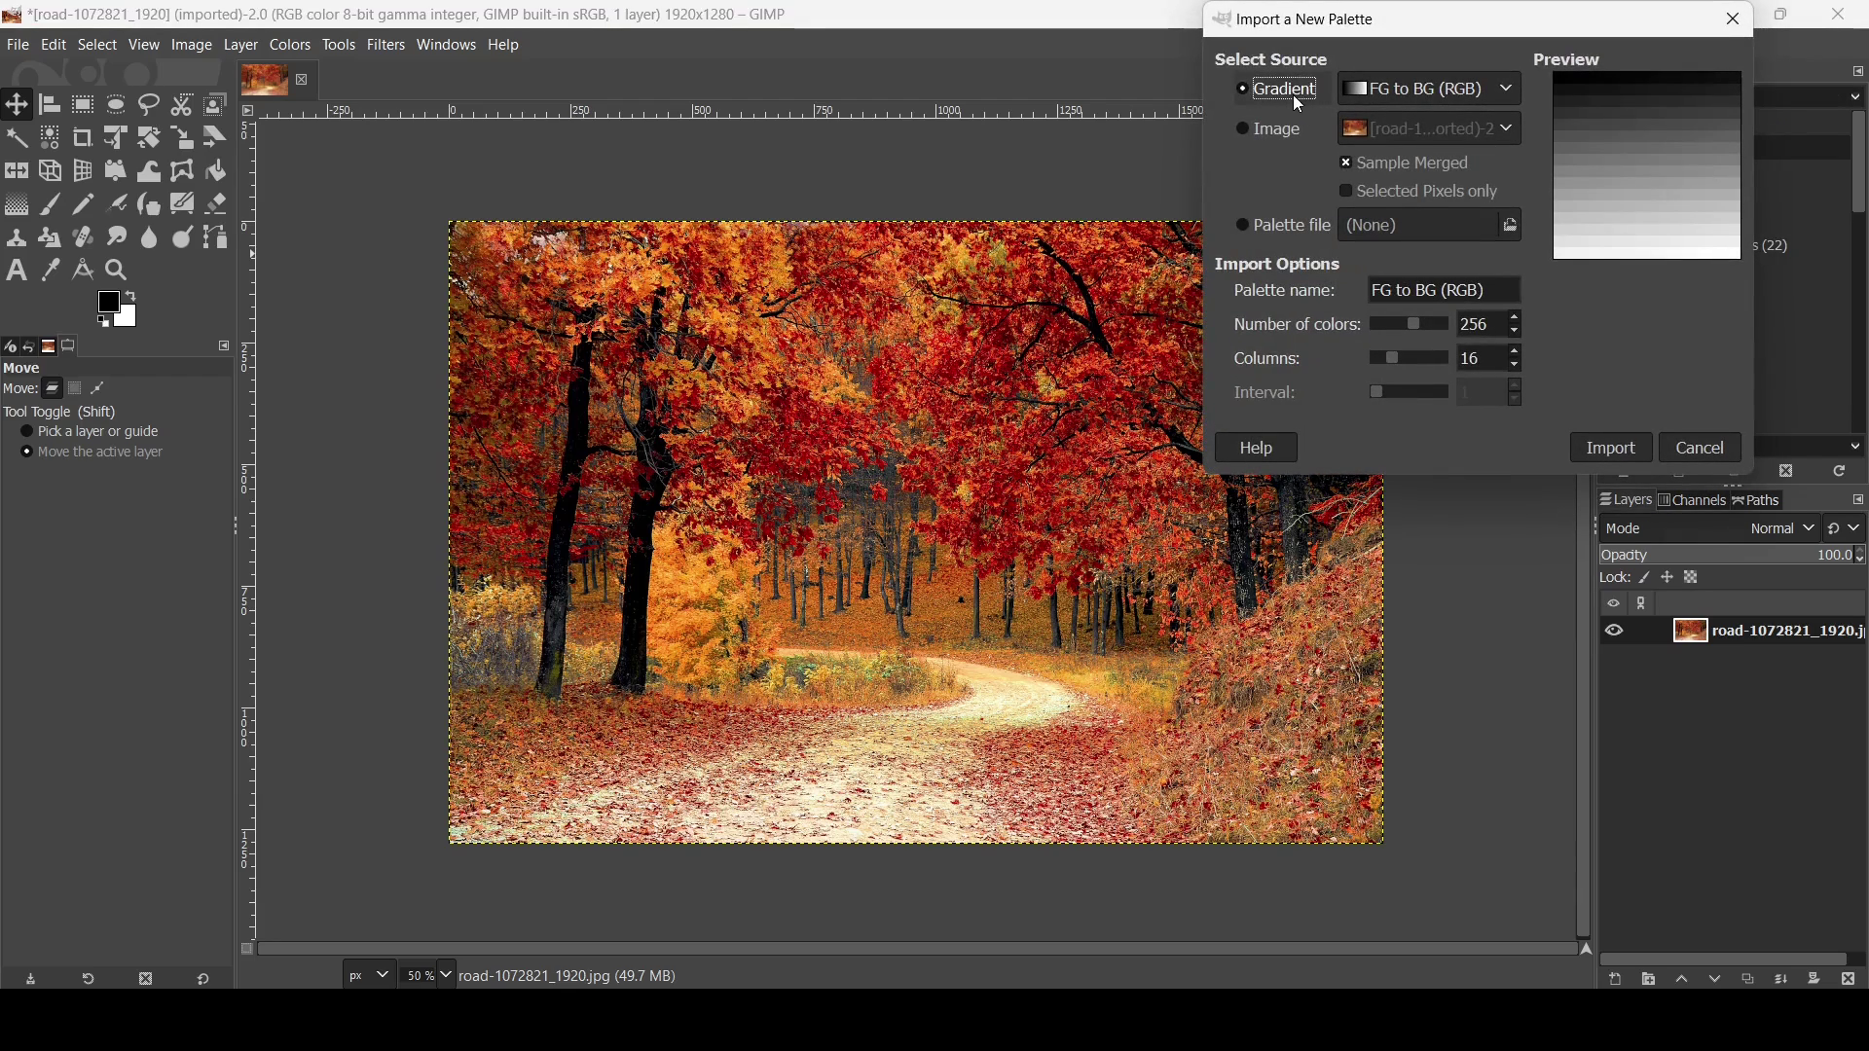
pyautogui.click(1464, 88)
pyautogui.moveTo(1520, 140); pyautogui.dragTo(1508, 103)
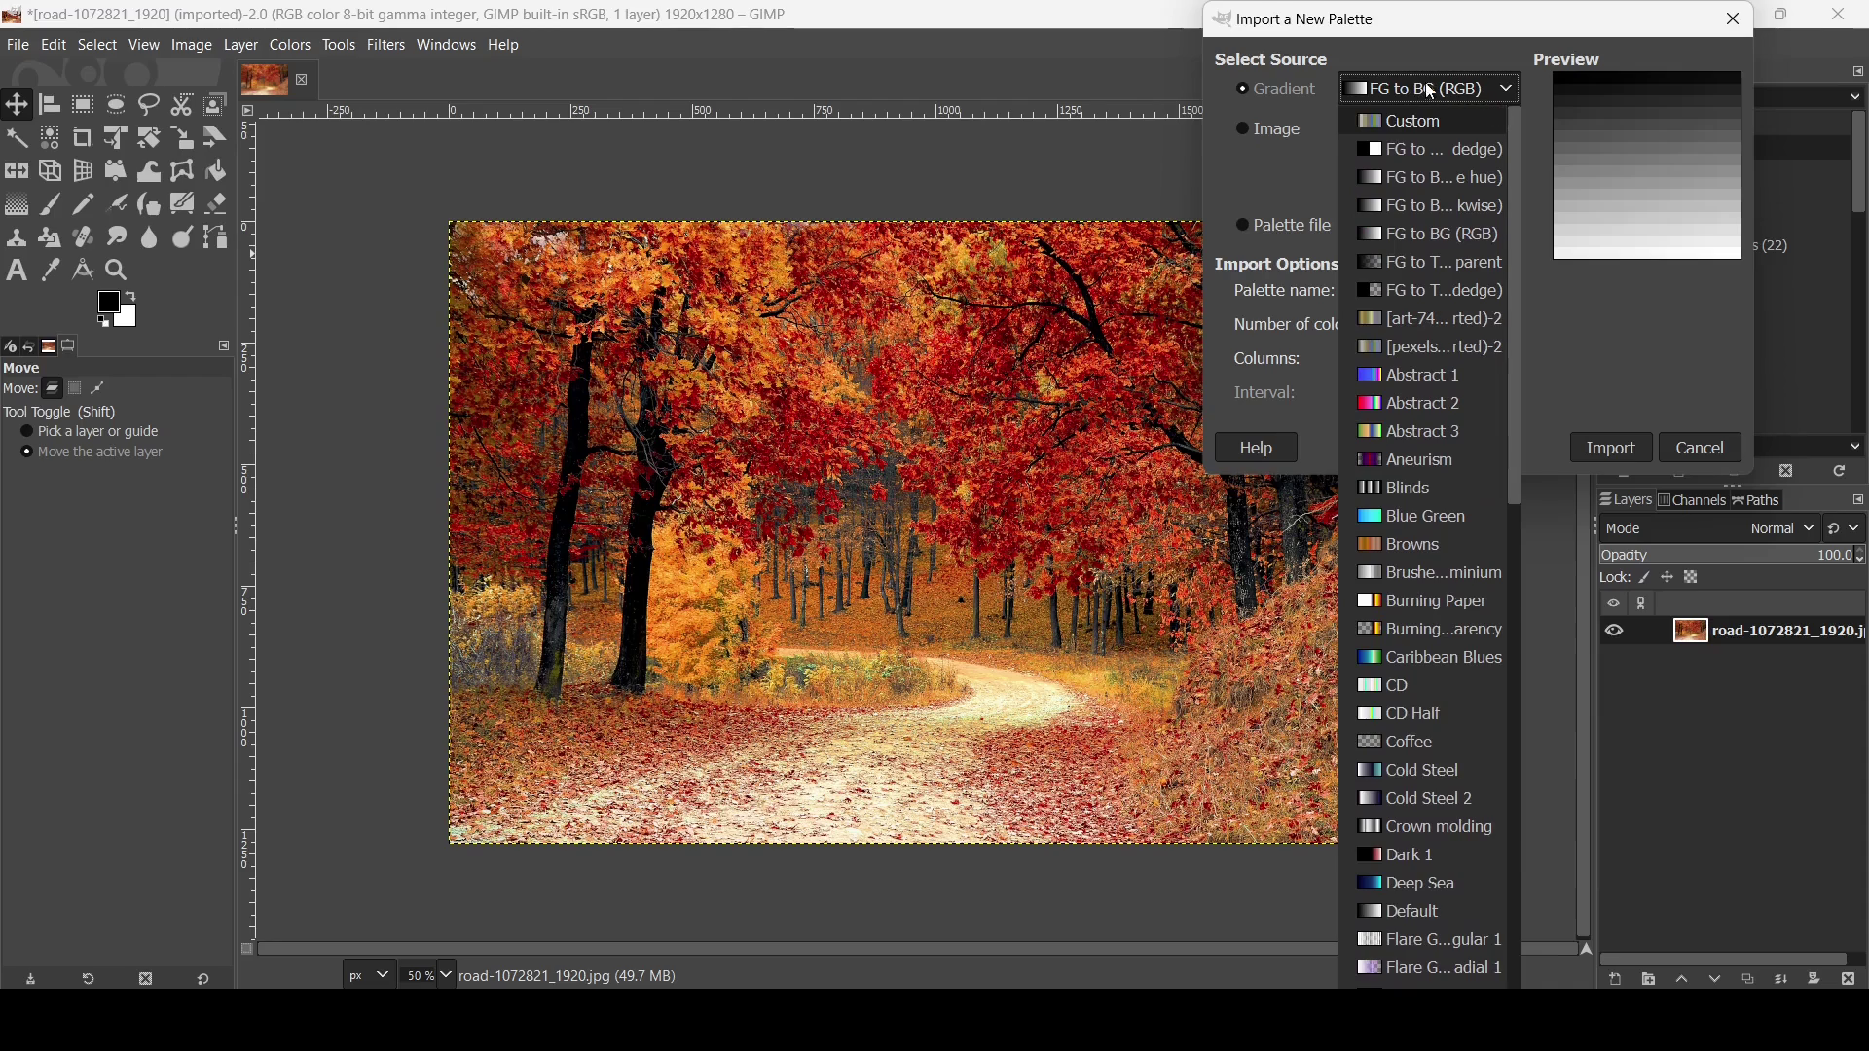
pyautogui.click(1297, 98)
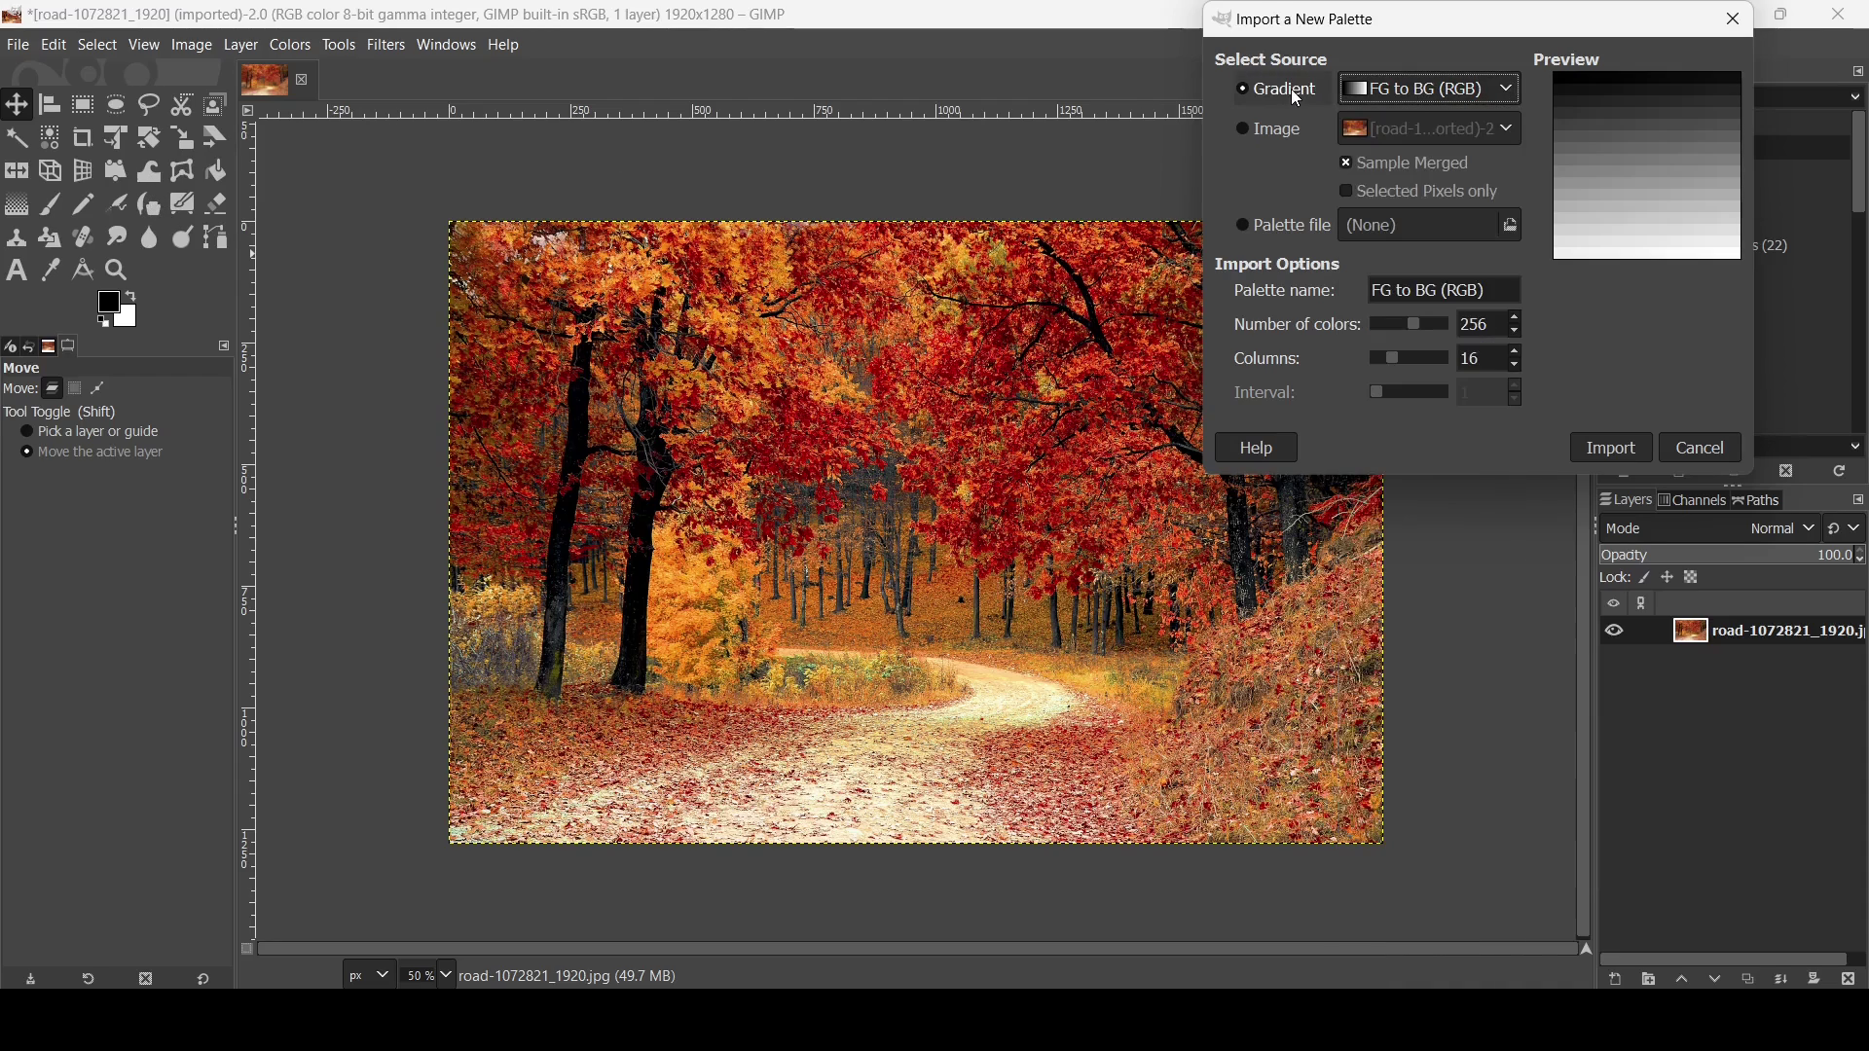
pyautogui.click(1296, 138)
pyautogui.click(1306, 225)
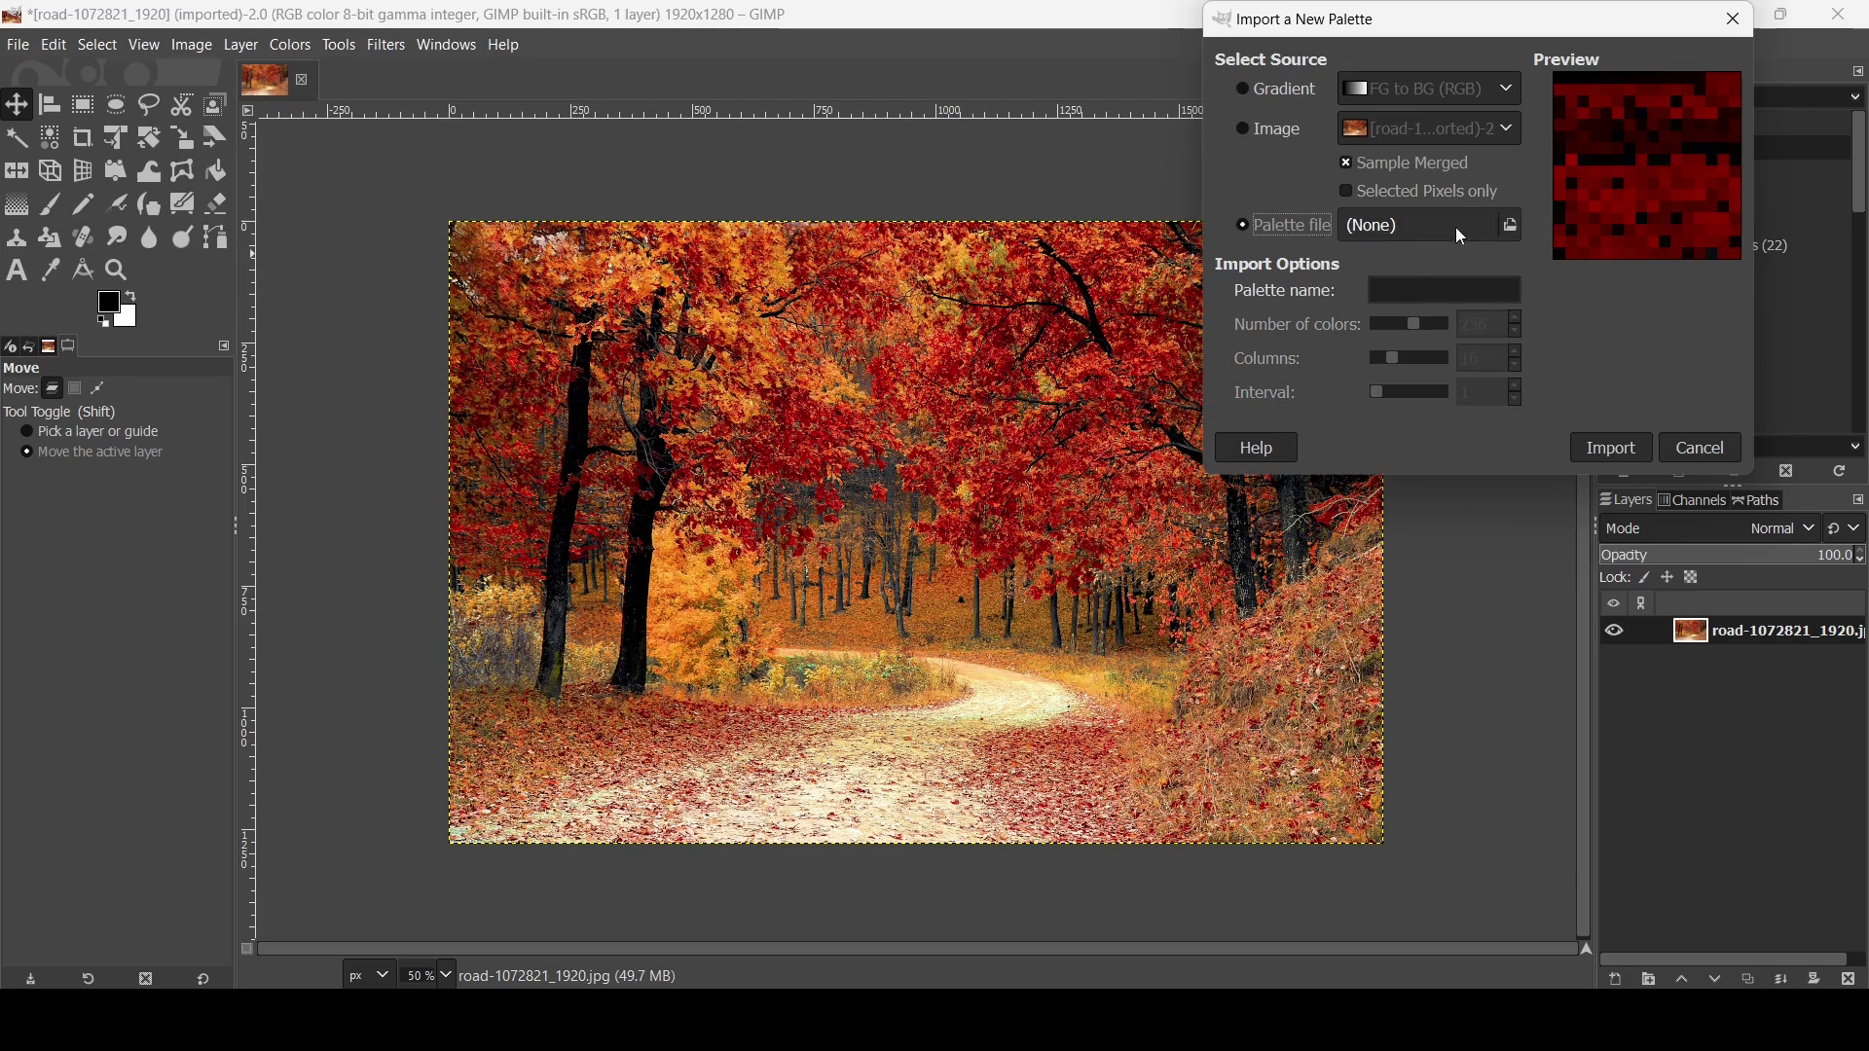
# Take the palette from the road image with the Sample Merged and selected-pixels options unticked
pyautogui.click(1268, 128)
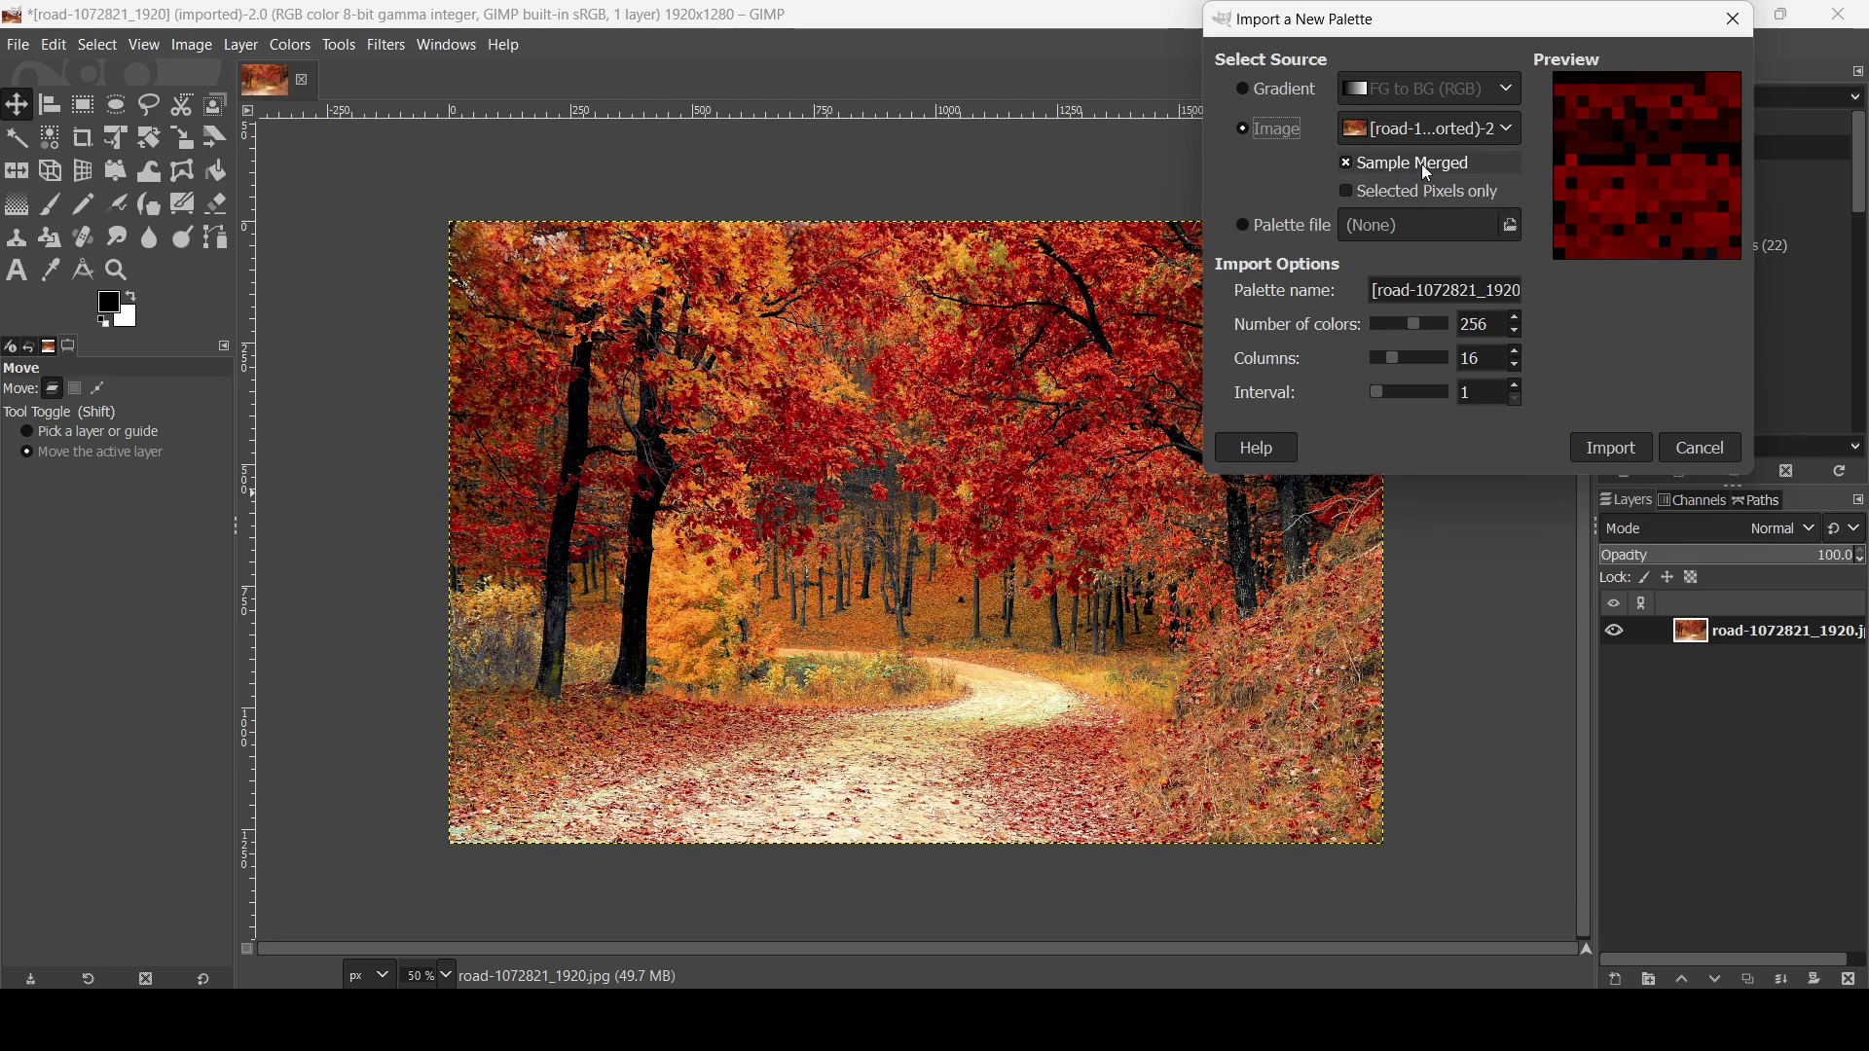
pyautogui.click(1421, 164)
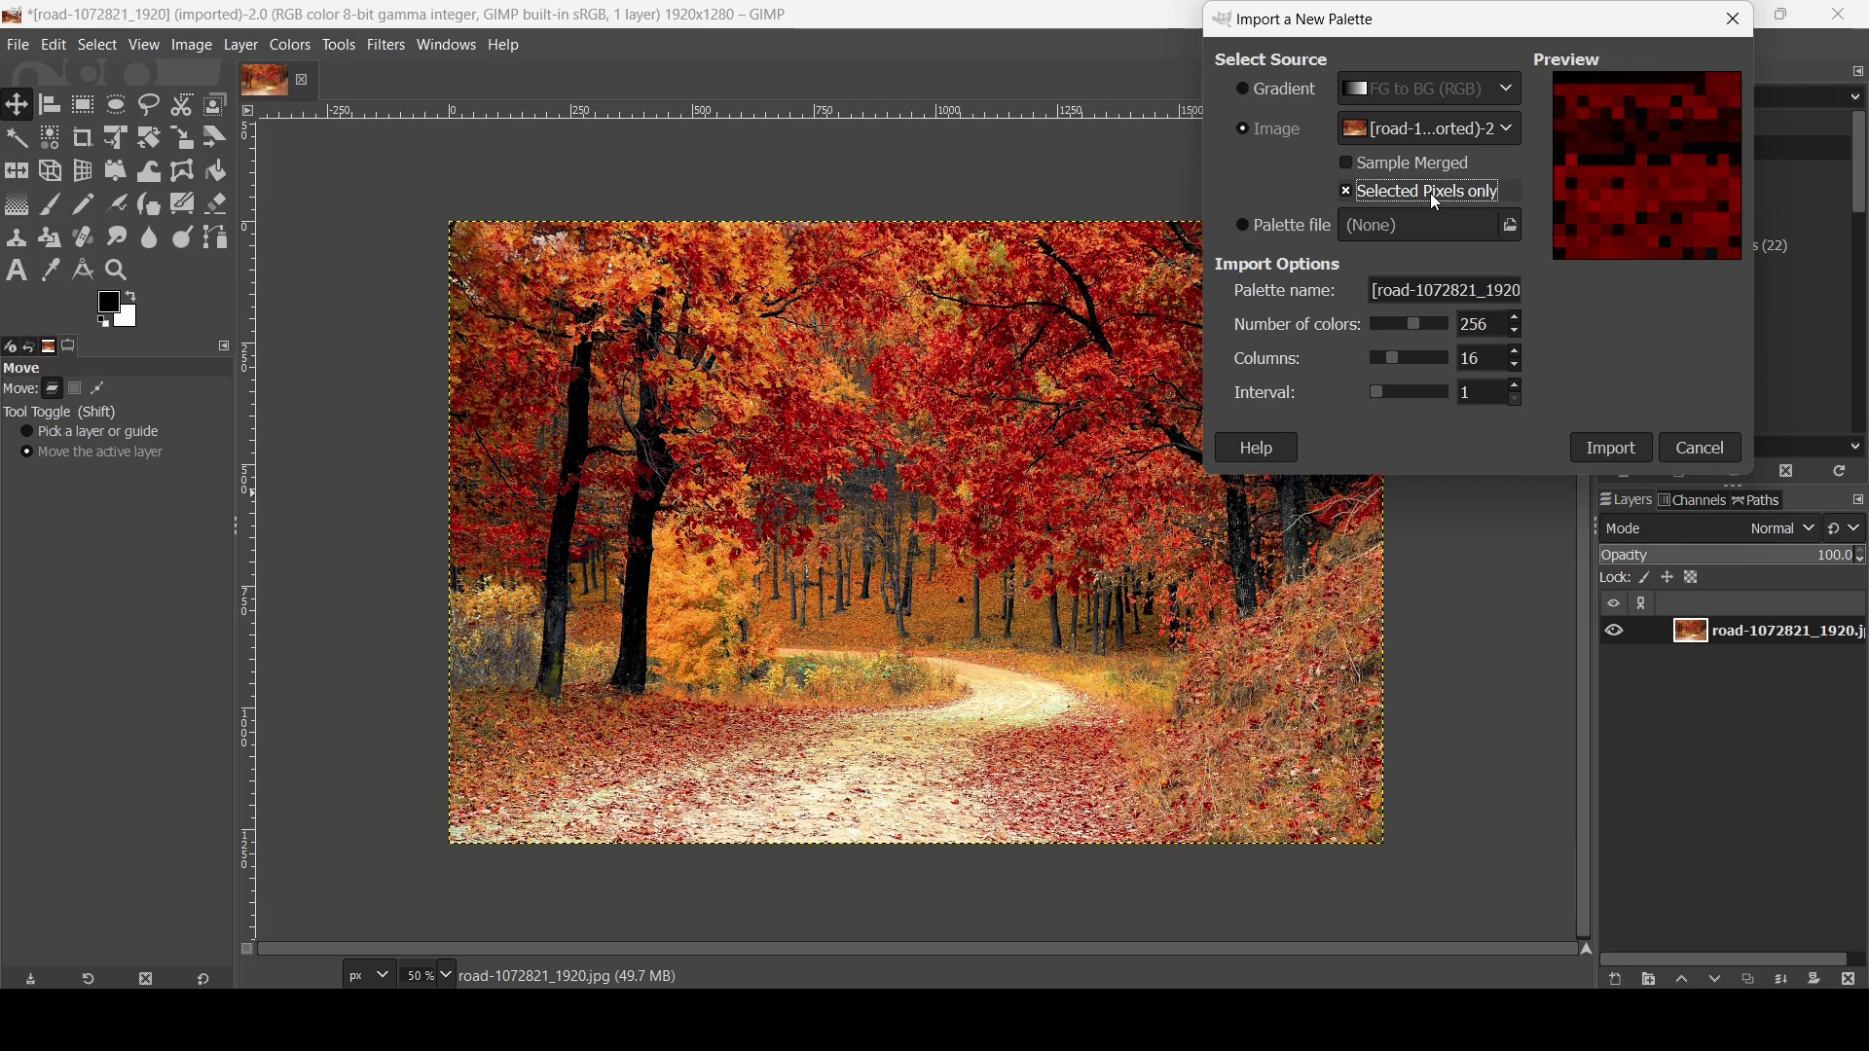
pyautogui.click(1429, 193)
# Name the new palette 'road' and set its number of colours to 256
pyautogui.tripleClick(1457, 291)
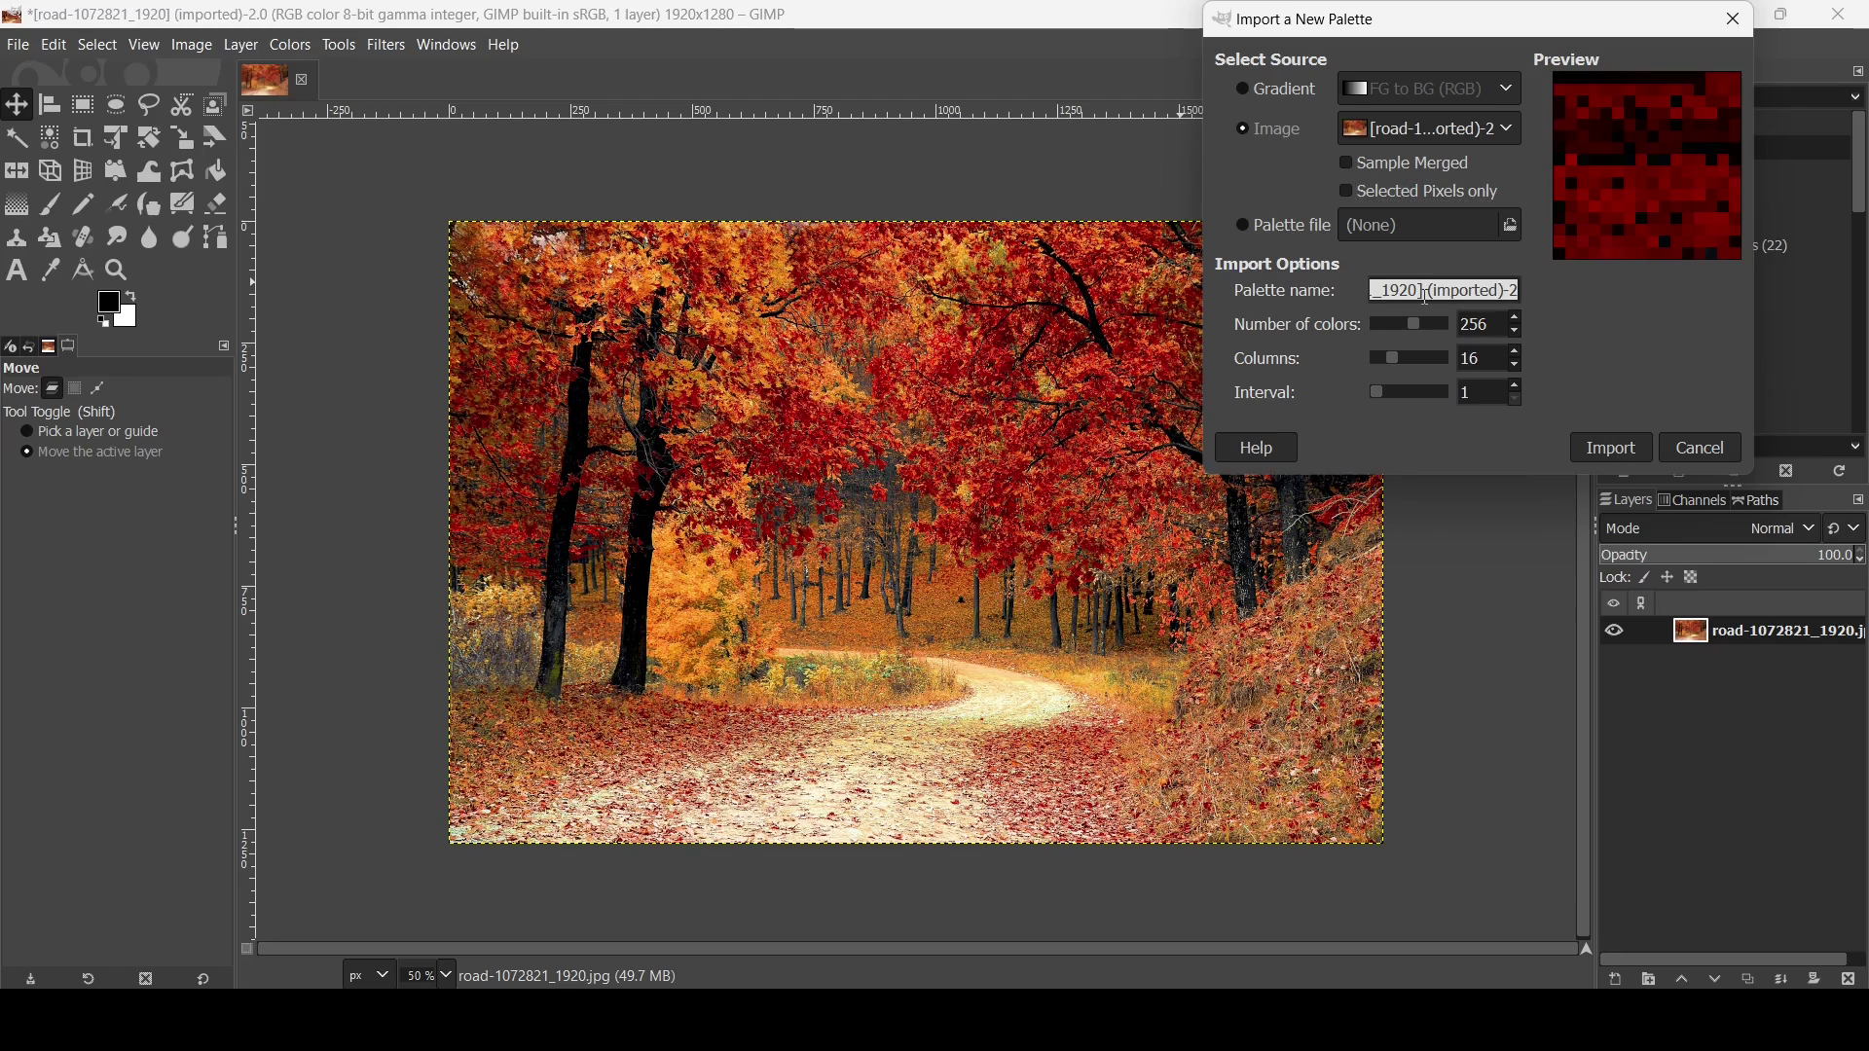
pyautogui.write('road')
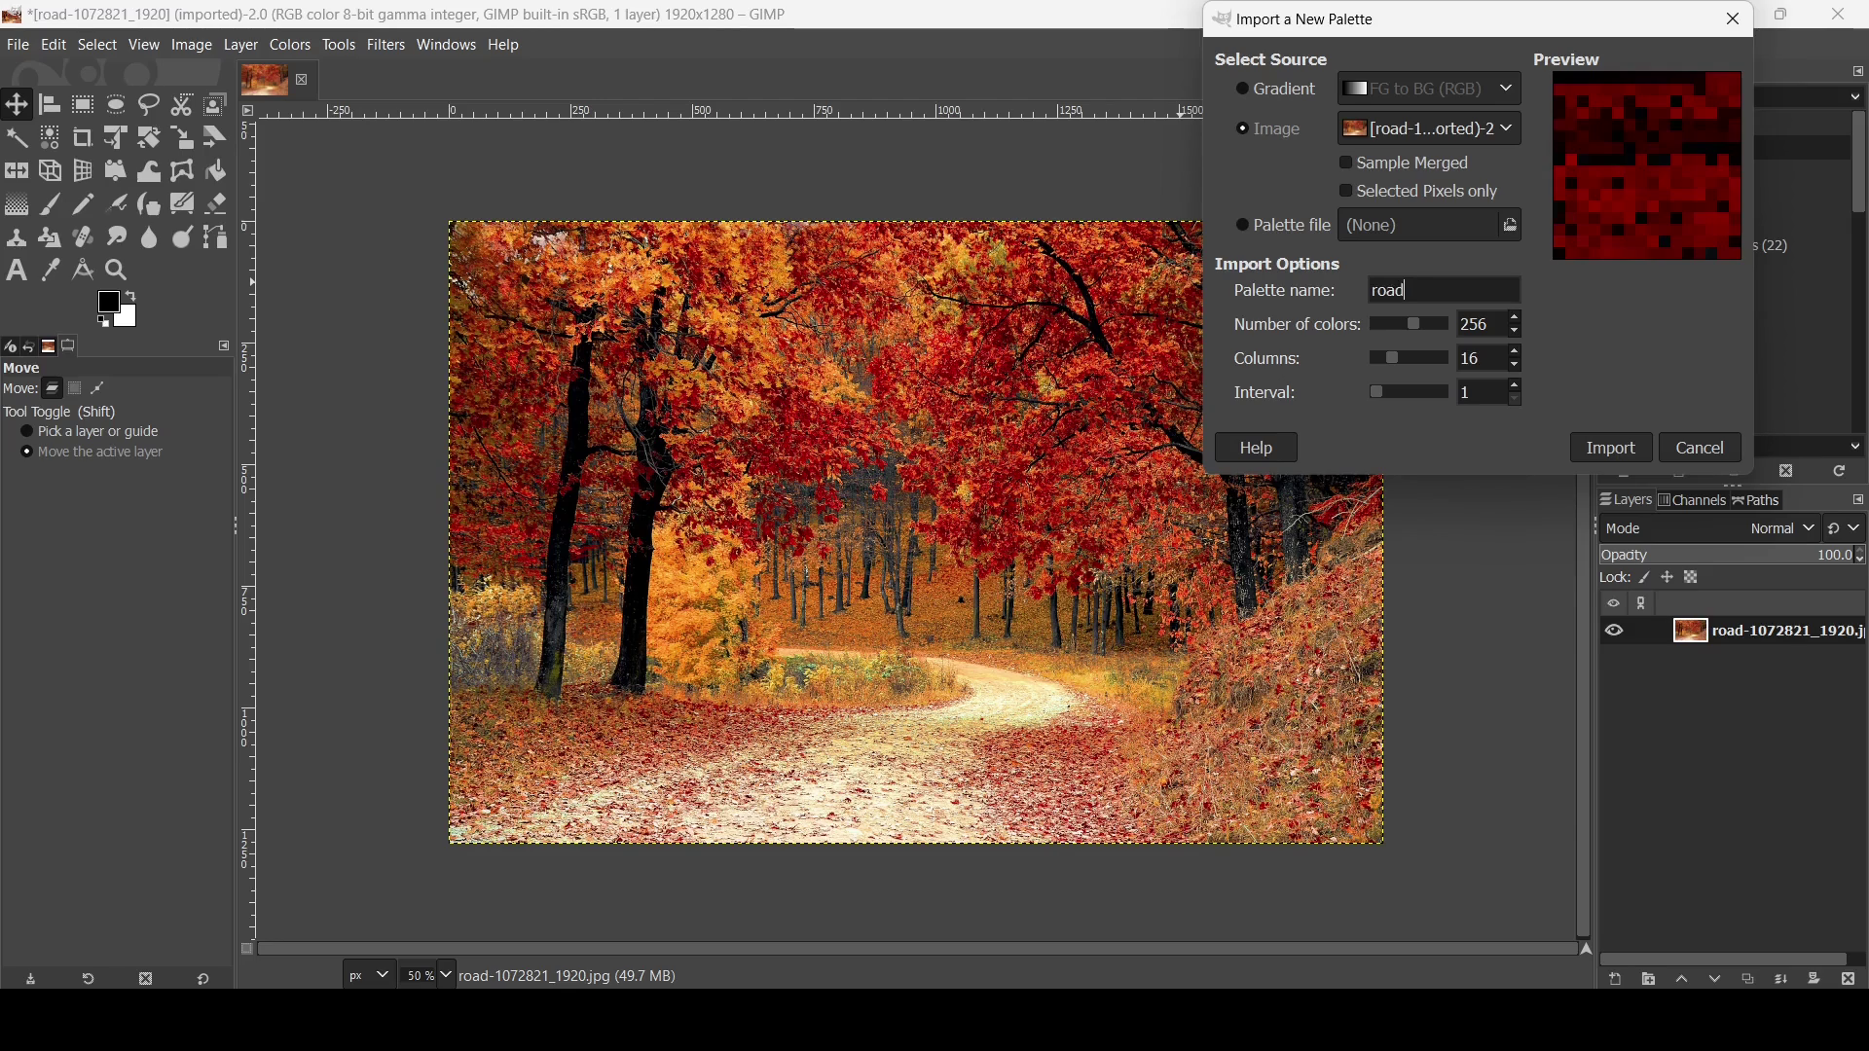
pyautogui.moveTo(1416, 325); pyautogui.dragTo(1456, 326)
pyautogui.doubleClick(1494, 331)
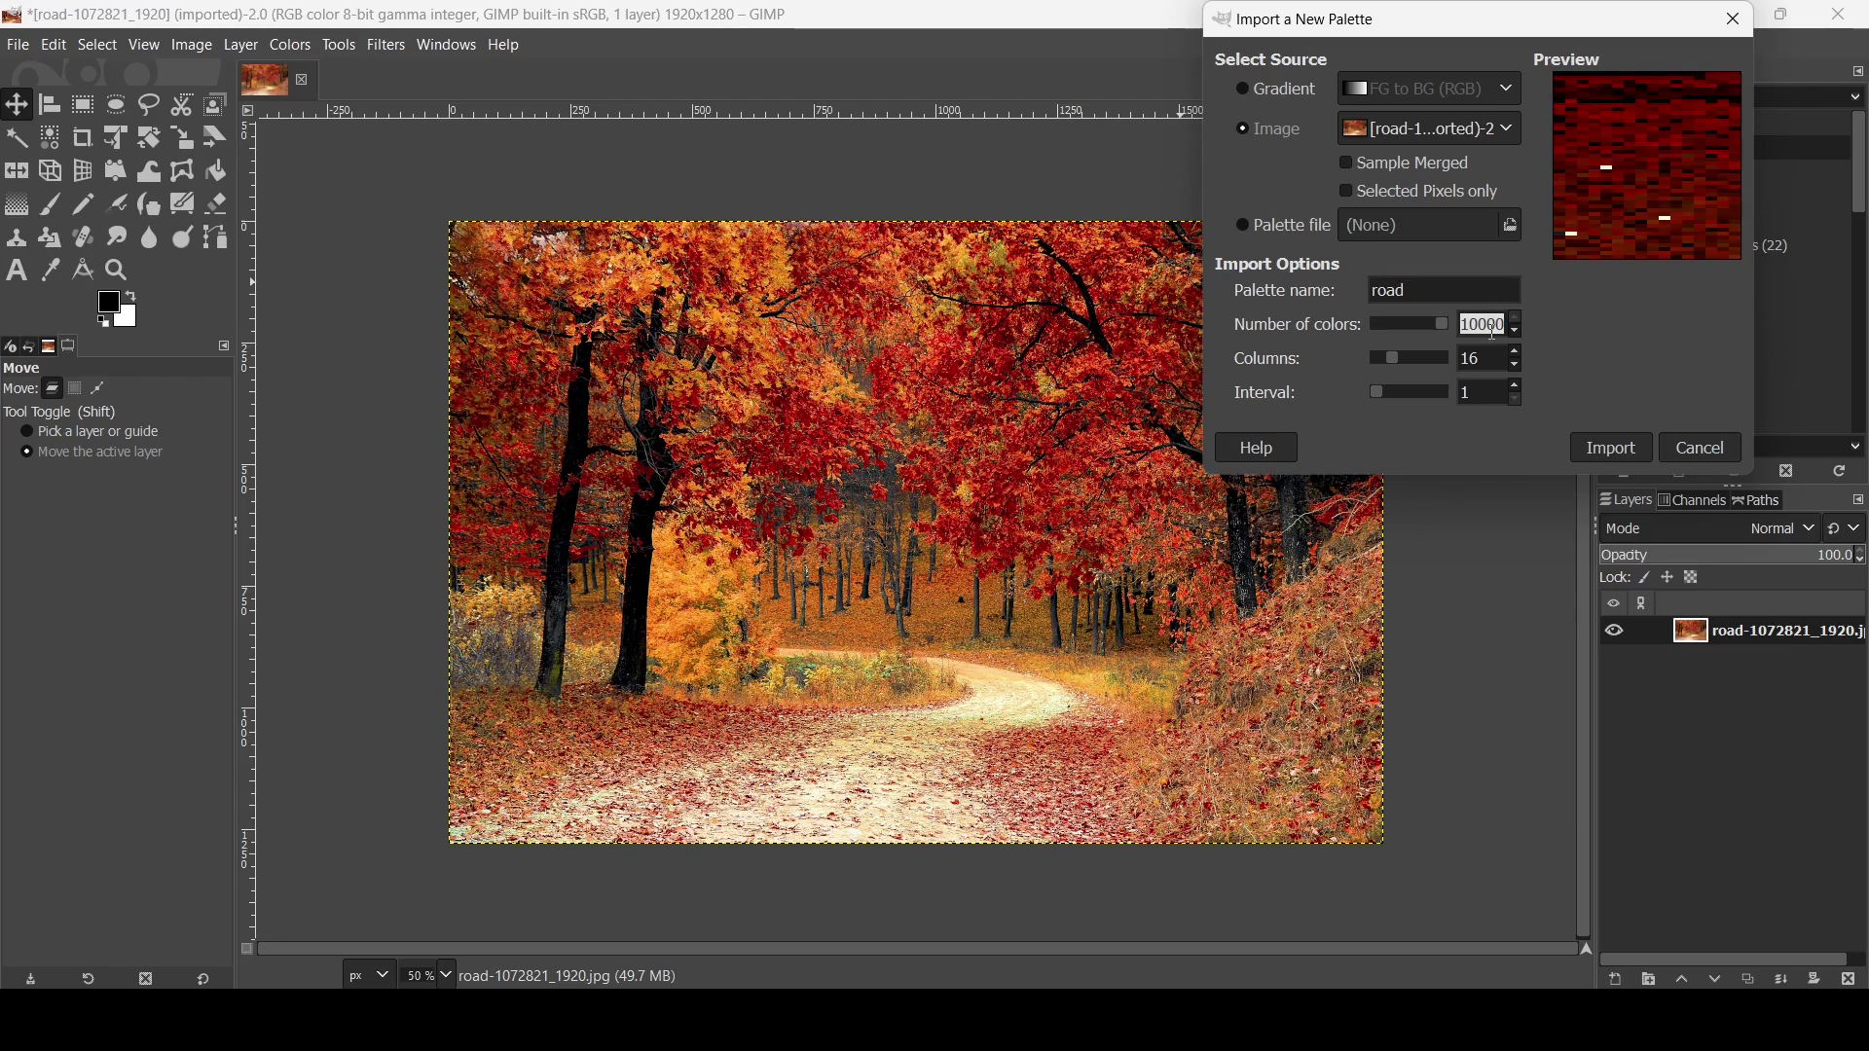
pyautogui.write('256')
pyautogui.press('Return')
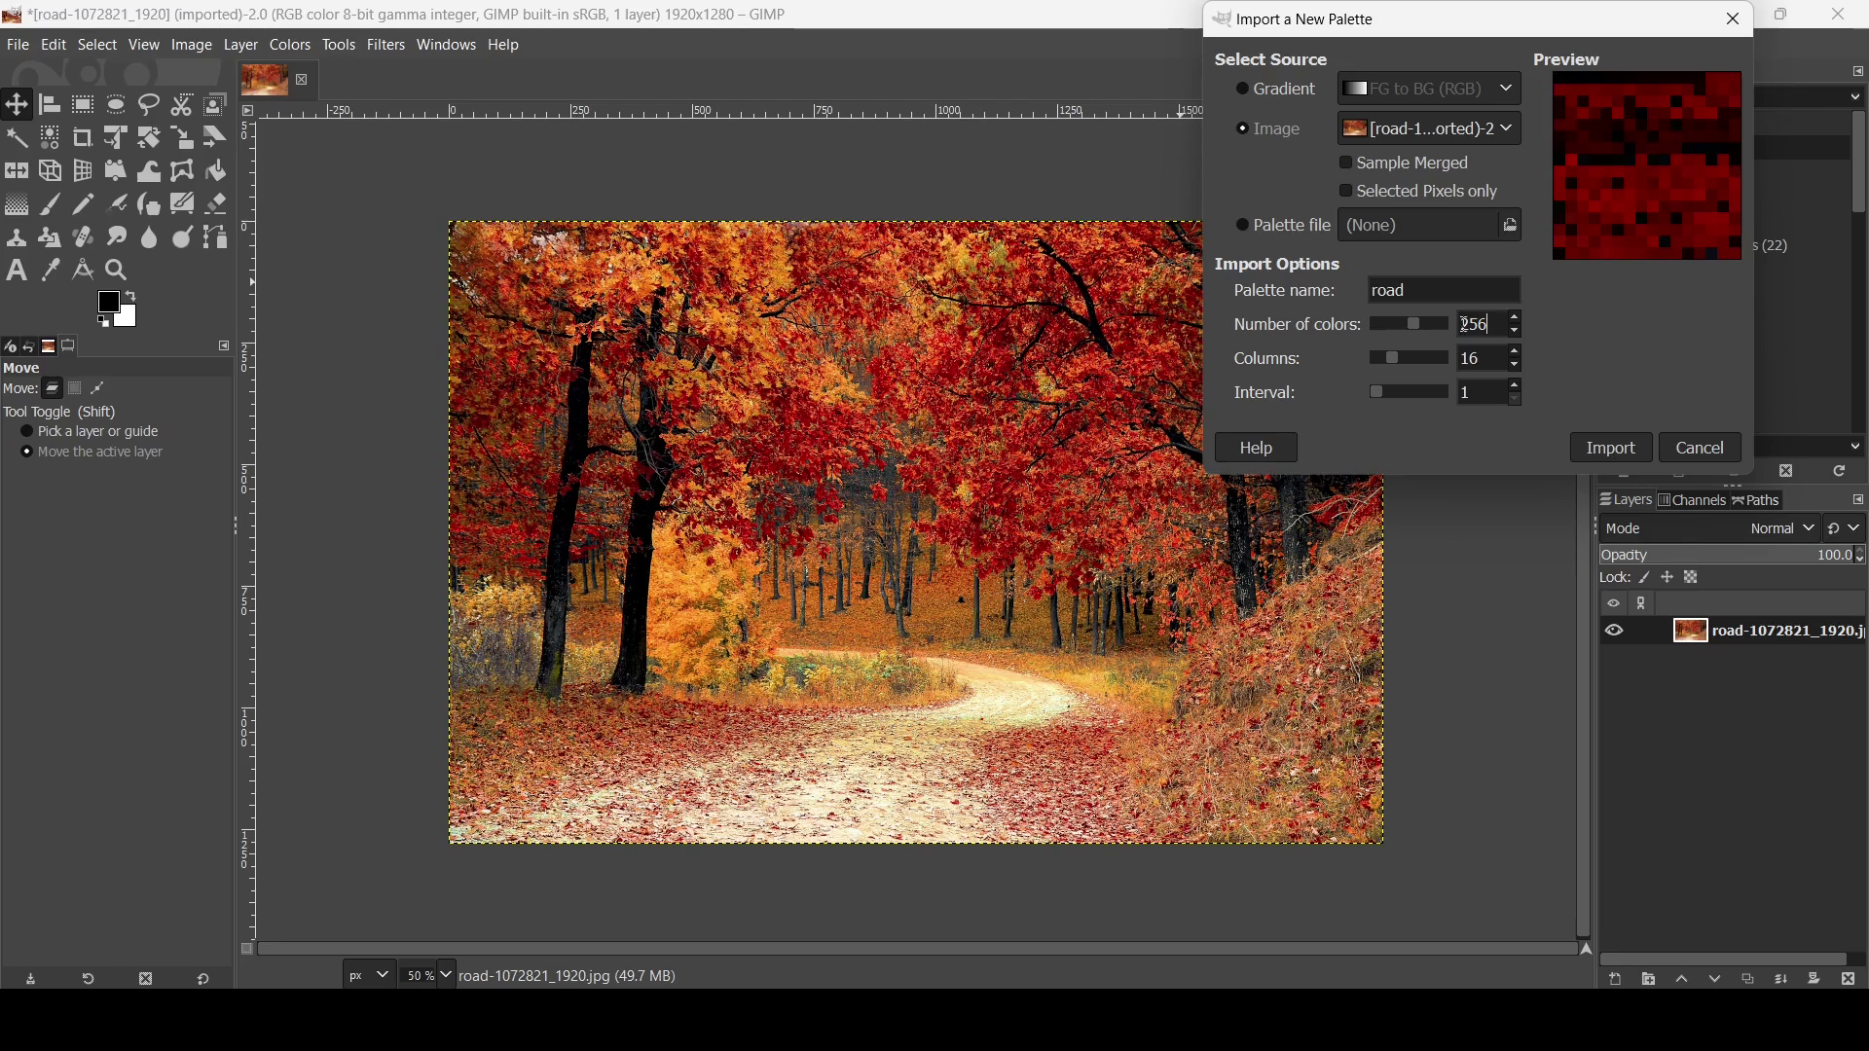
# Set Columns to 2 and Interval to 128, then import the eight-swatch road palette
pyautogui.moveTo(1390, 361)
pyautogui.mouseDown()
pyautogui.moveTo(1416, 363)
pyautogui.moveTo(1375, 364)
pyautogui.mouseUp()
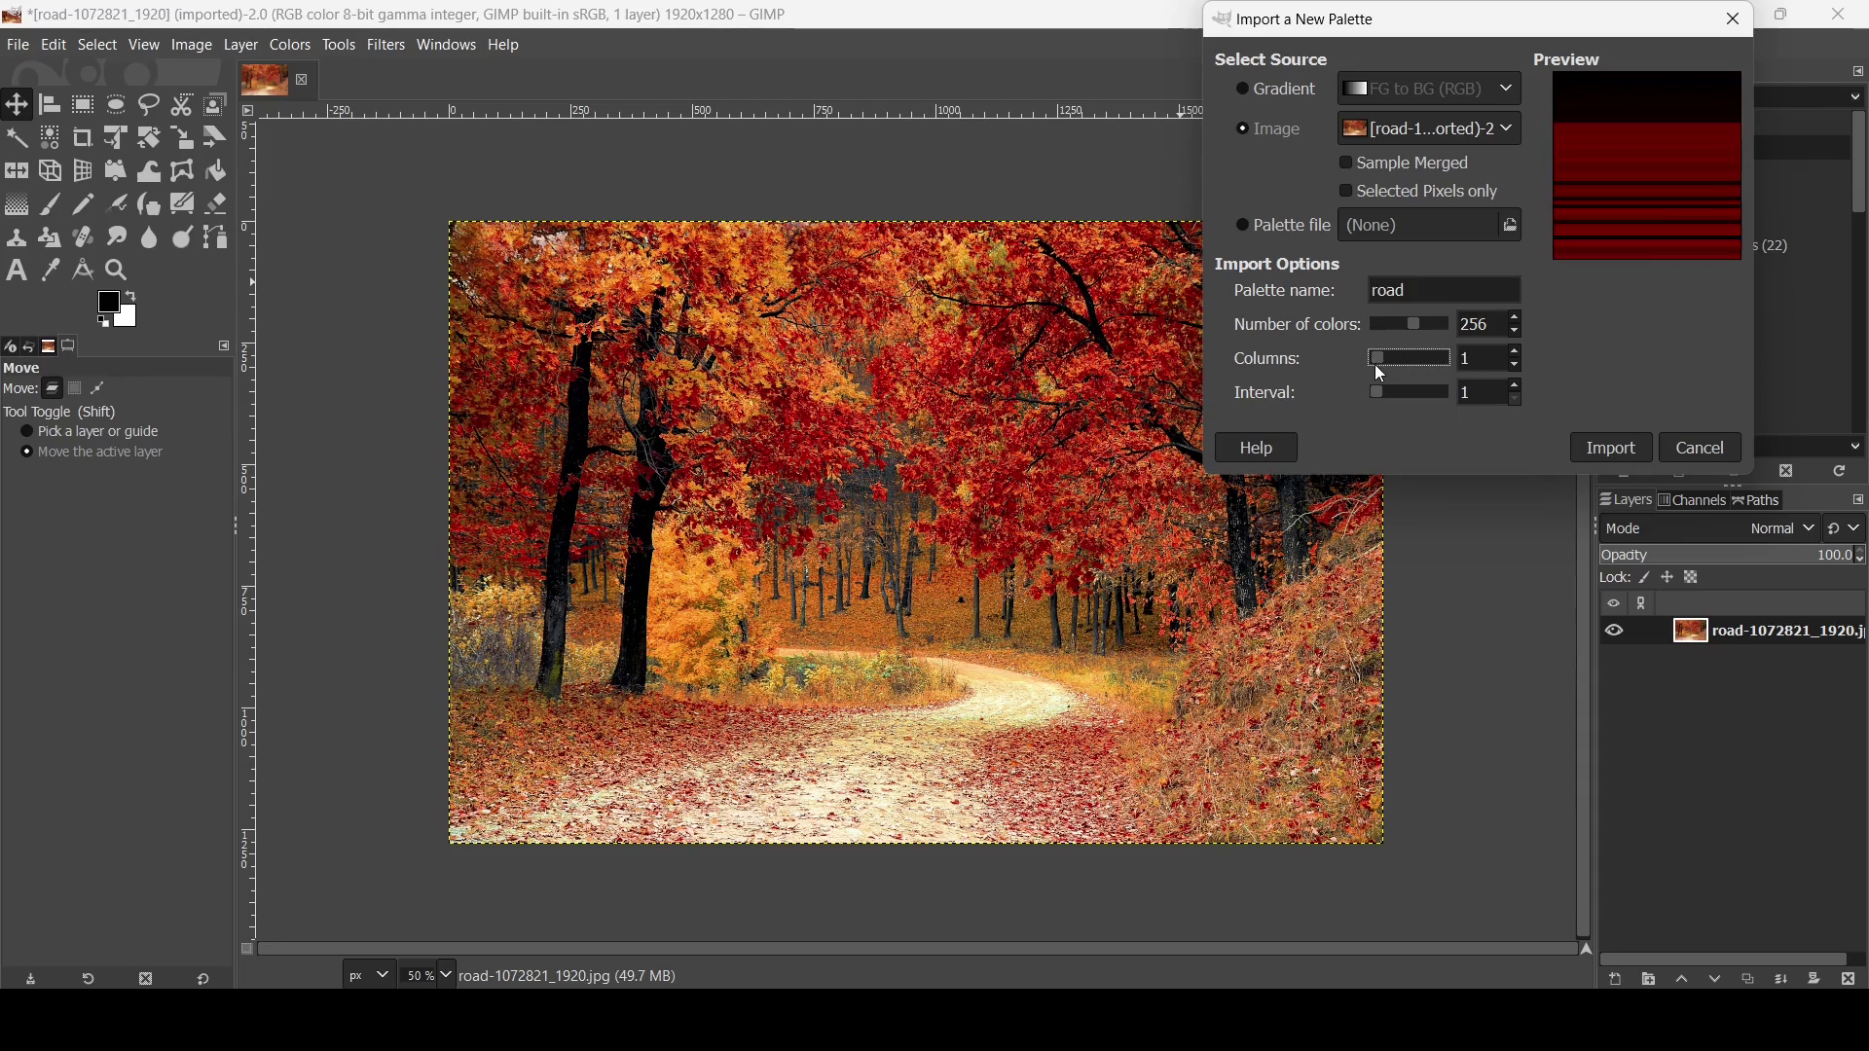
pyautogui.doubleClick(1479, 368)
pyautogui.write('2')
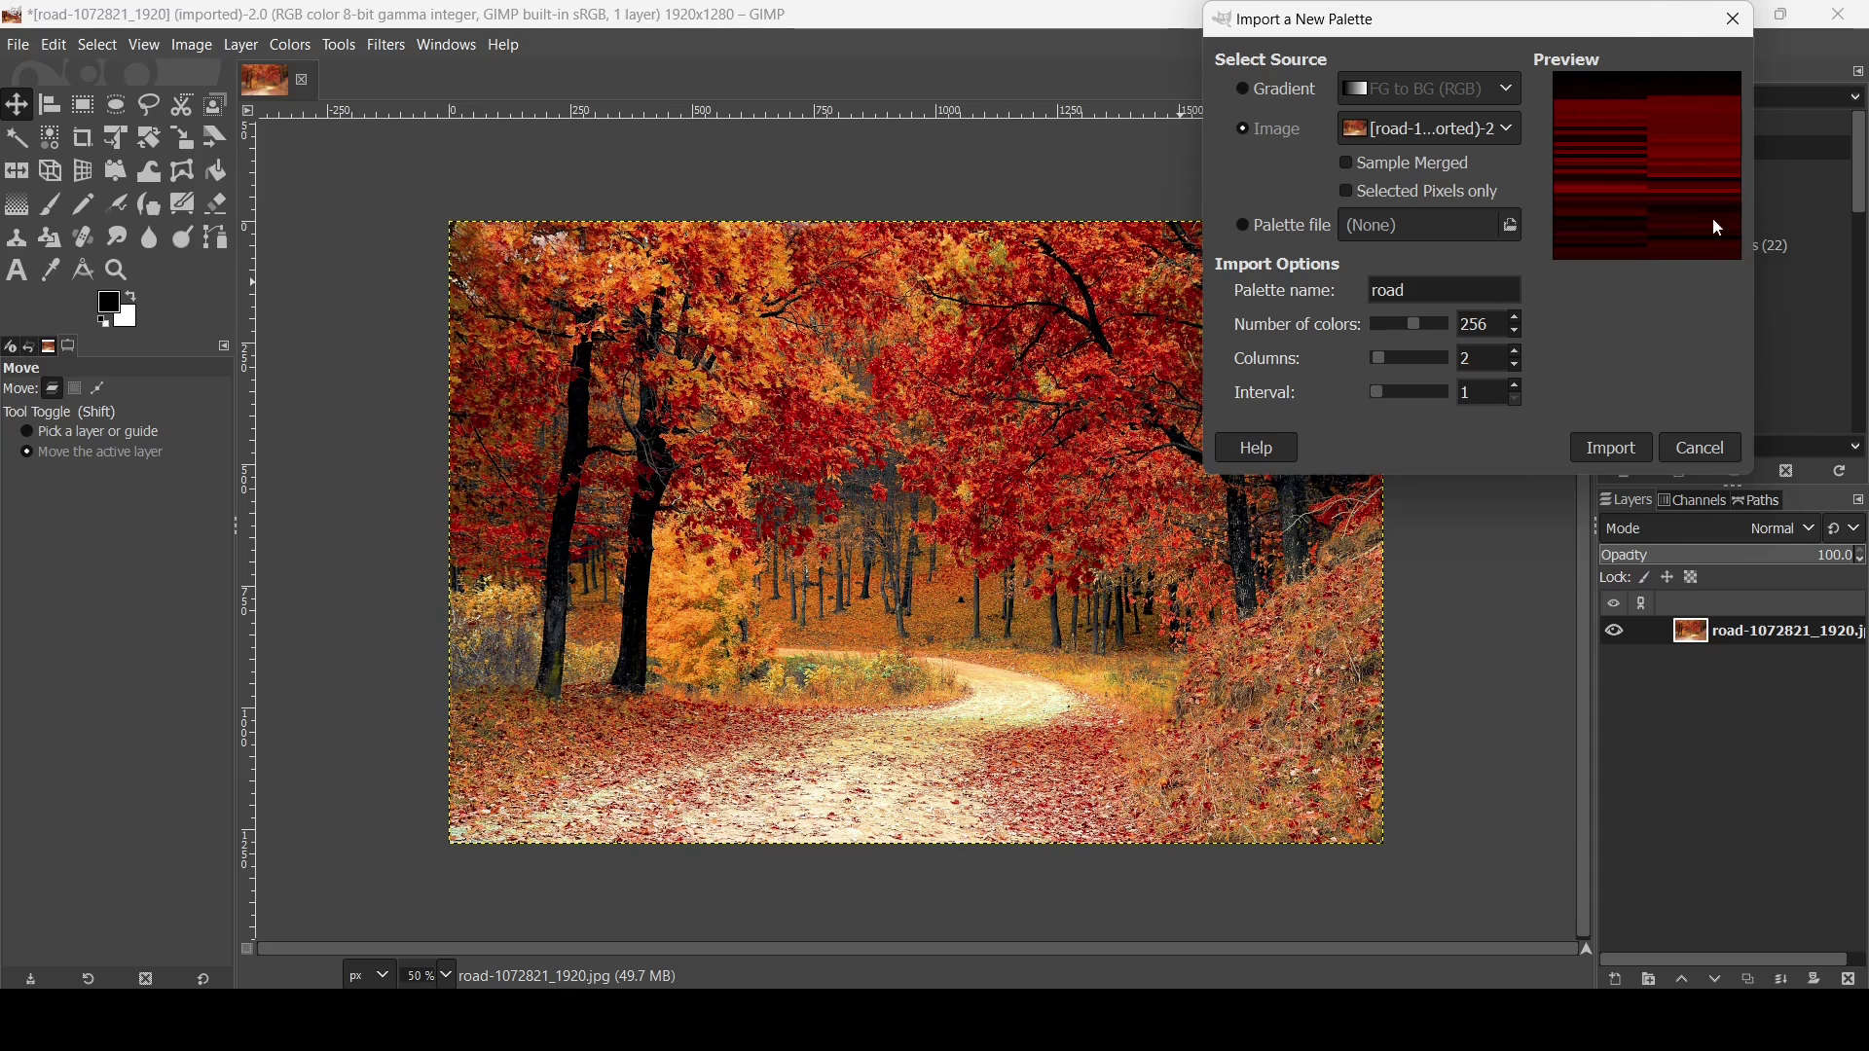
pyautogui.press('Tab')
pyautogui.moveTo(1375, 393); pyautogui.dragTo(1479, 399)
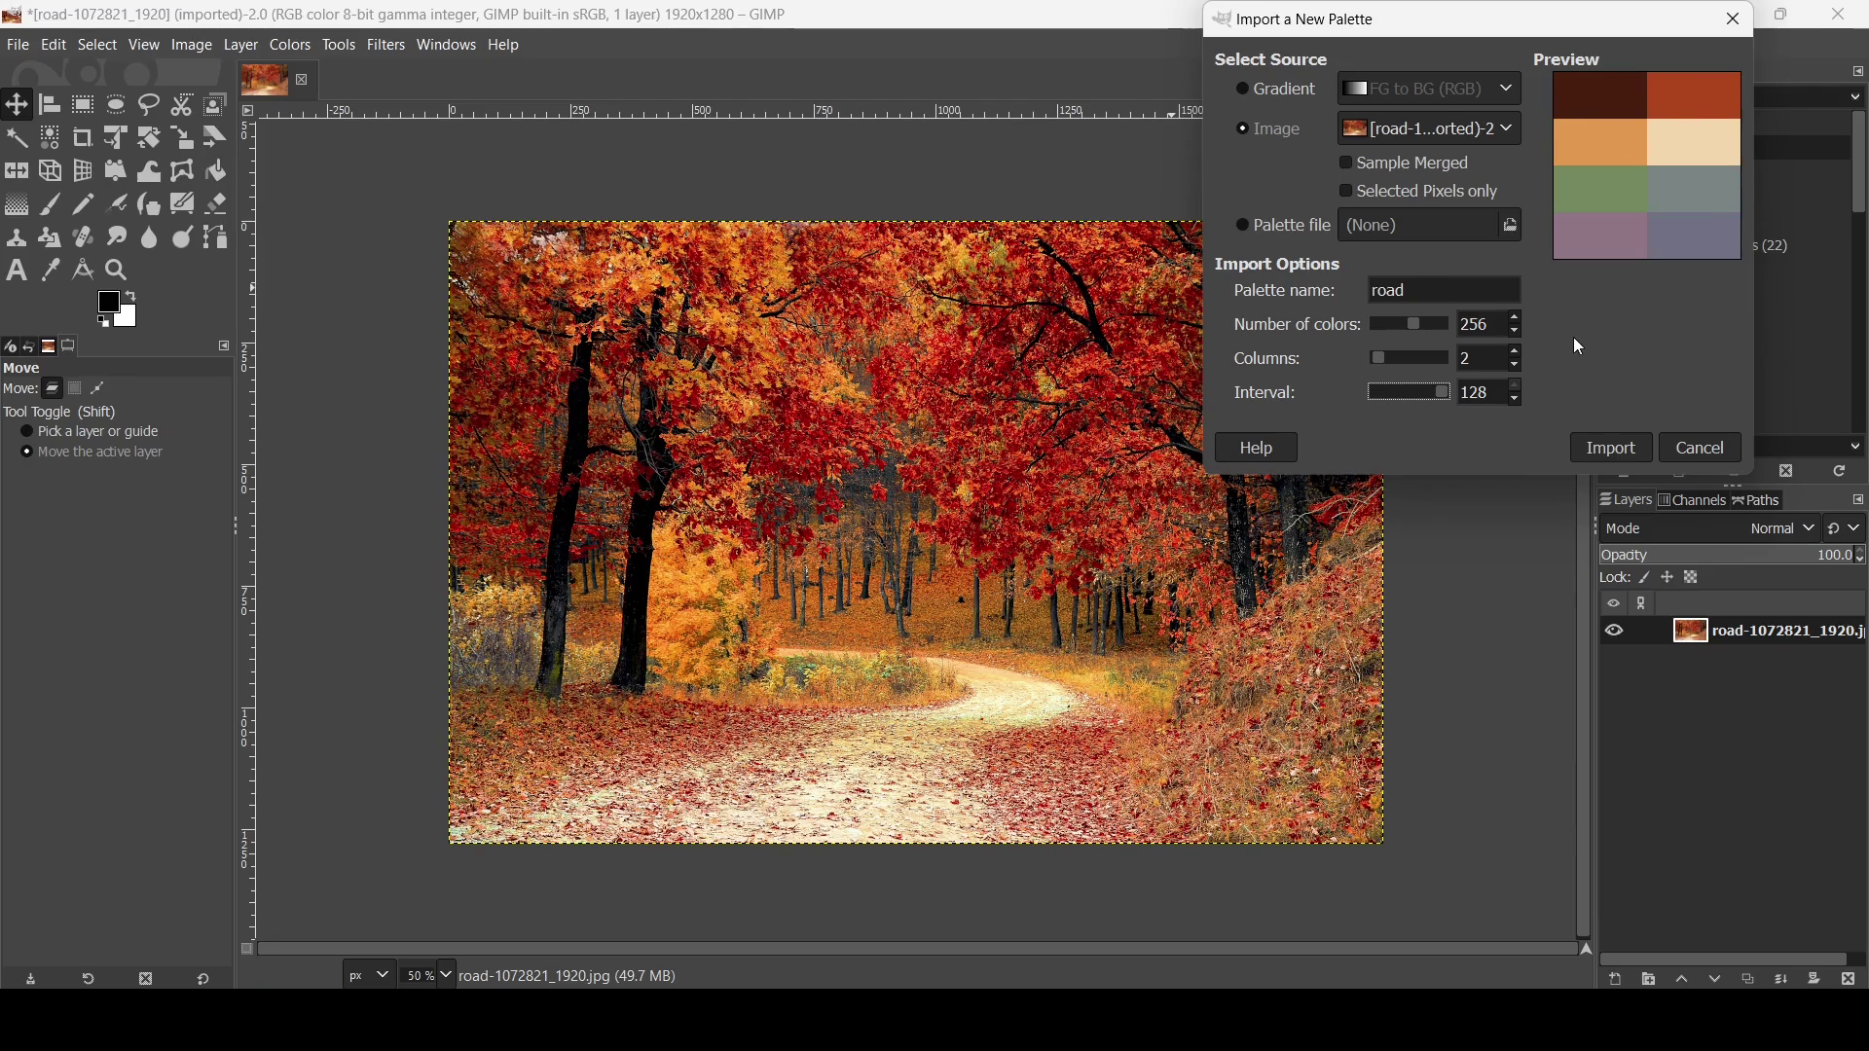
pyautogui.click(1625, 455)
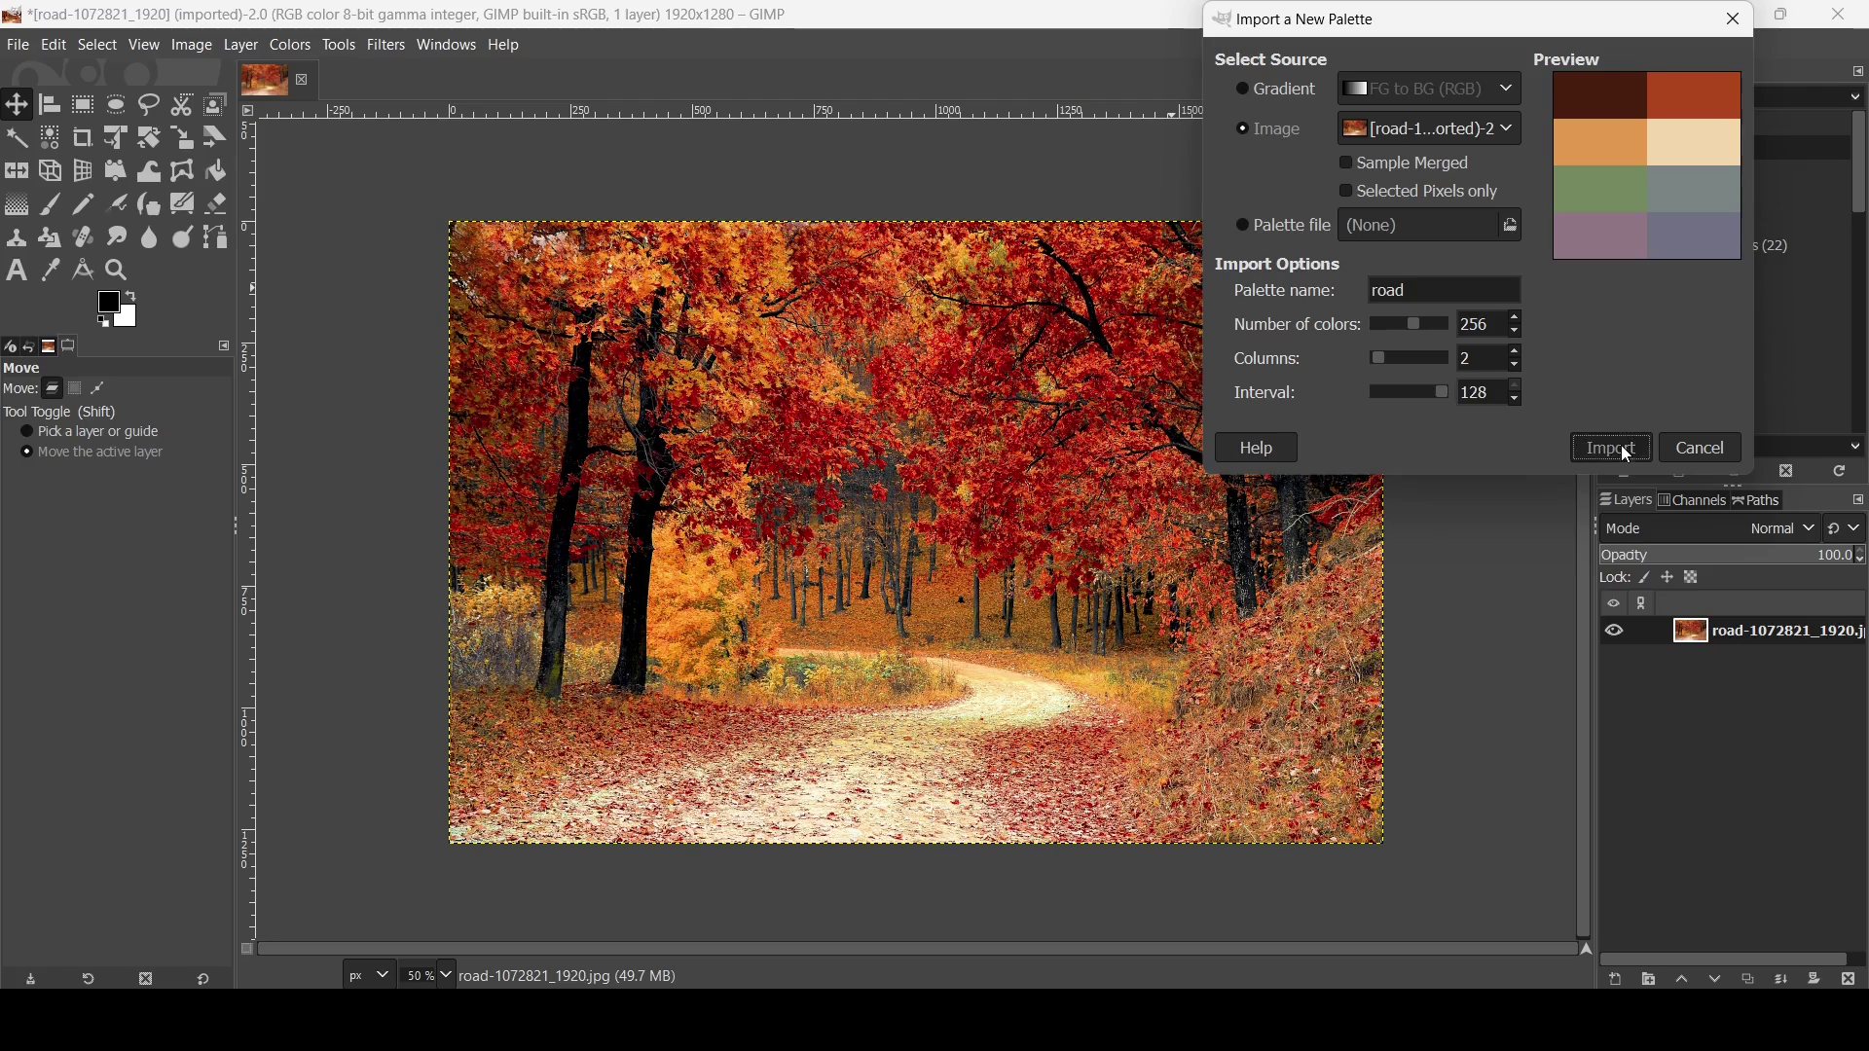
# Select the new road (8) palette and bring up its context menu
pyautogui.click(1689, 149)
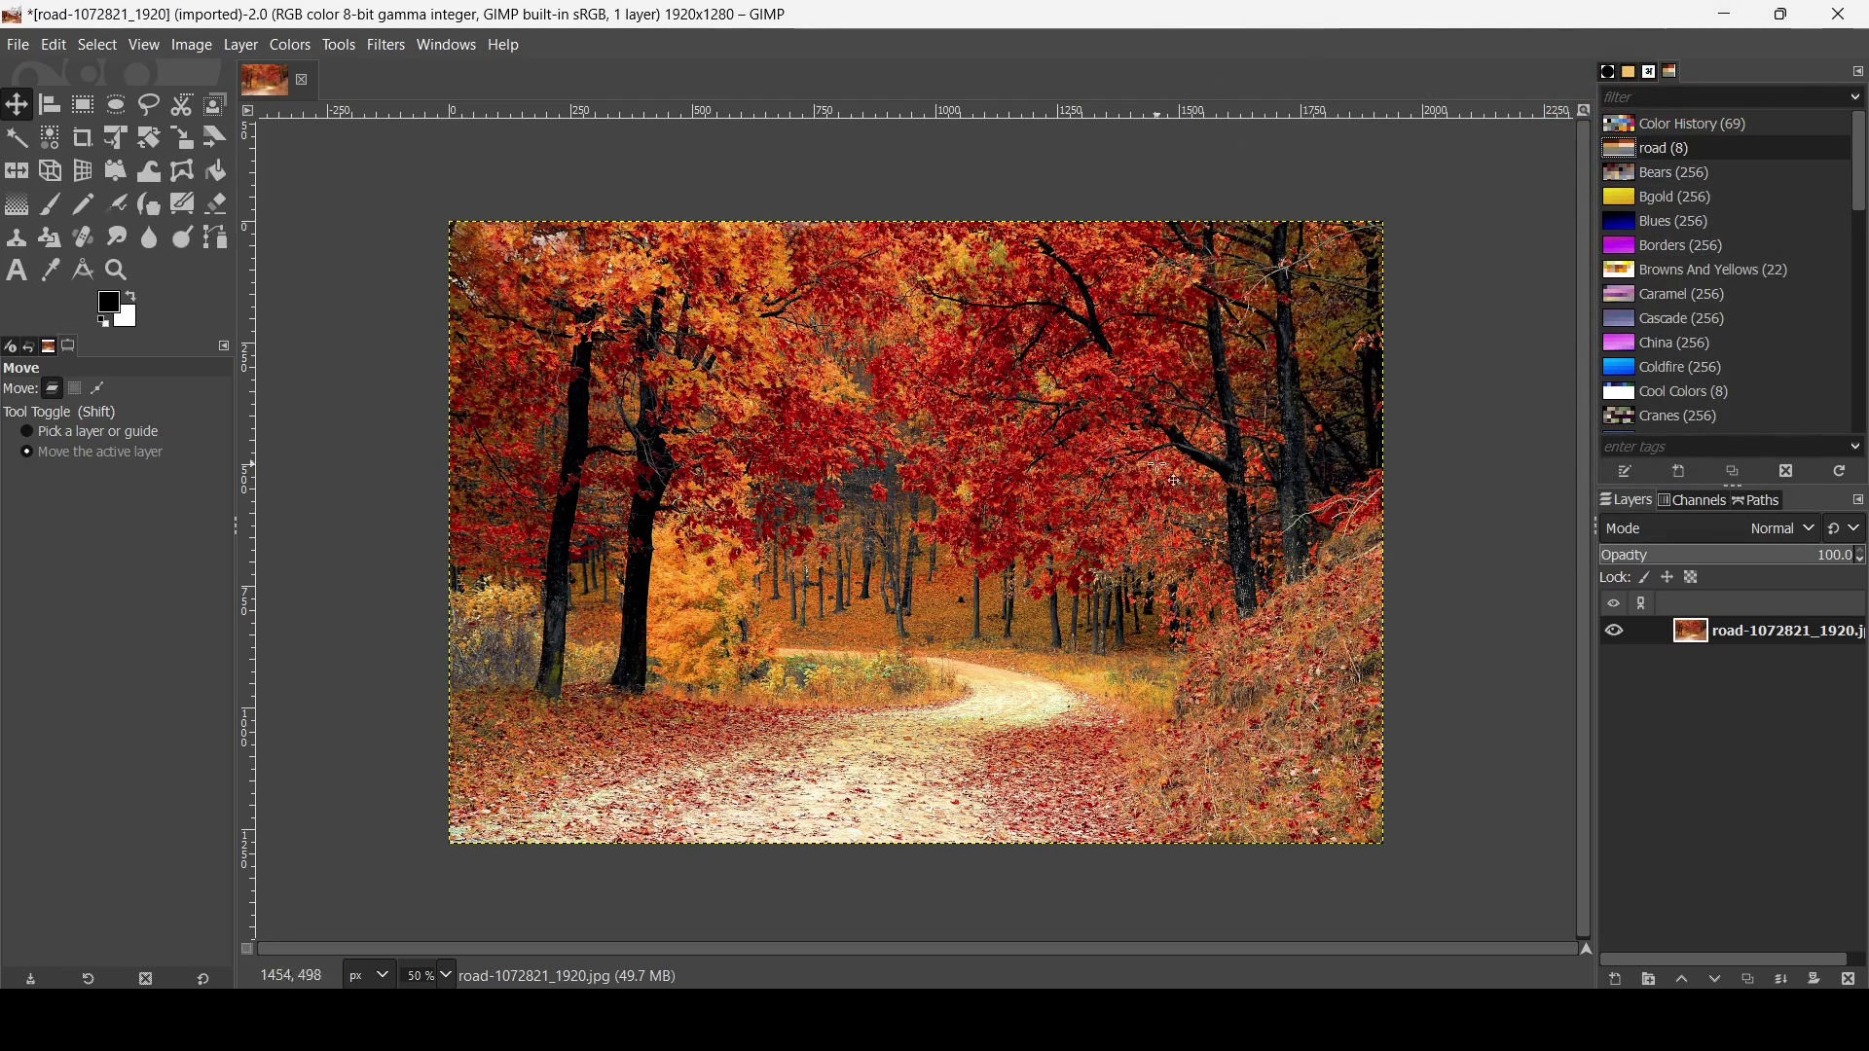
pyautogui.rightClick(1672, 156)
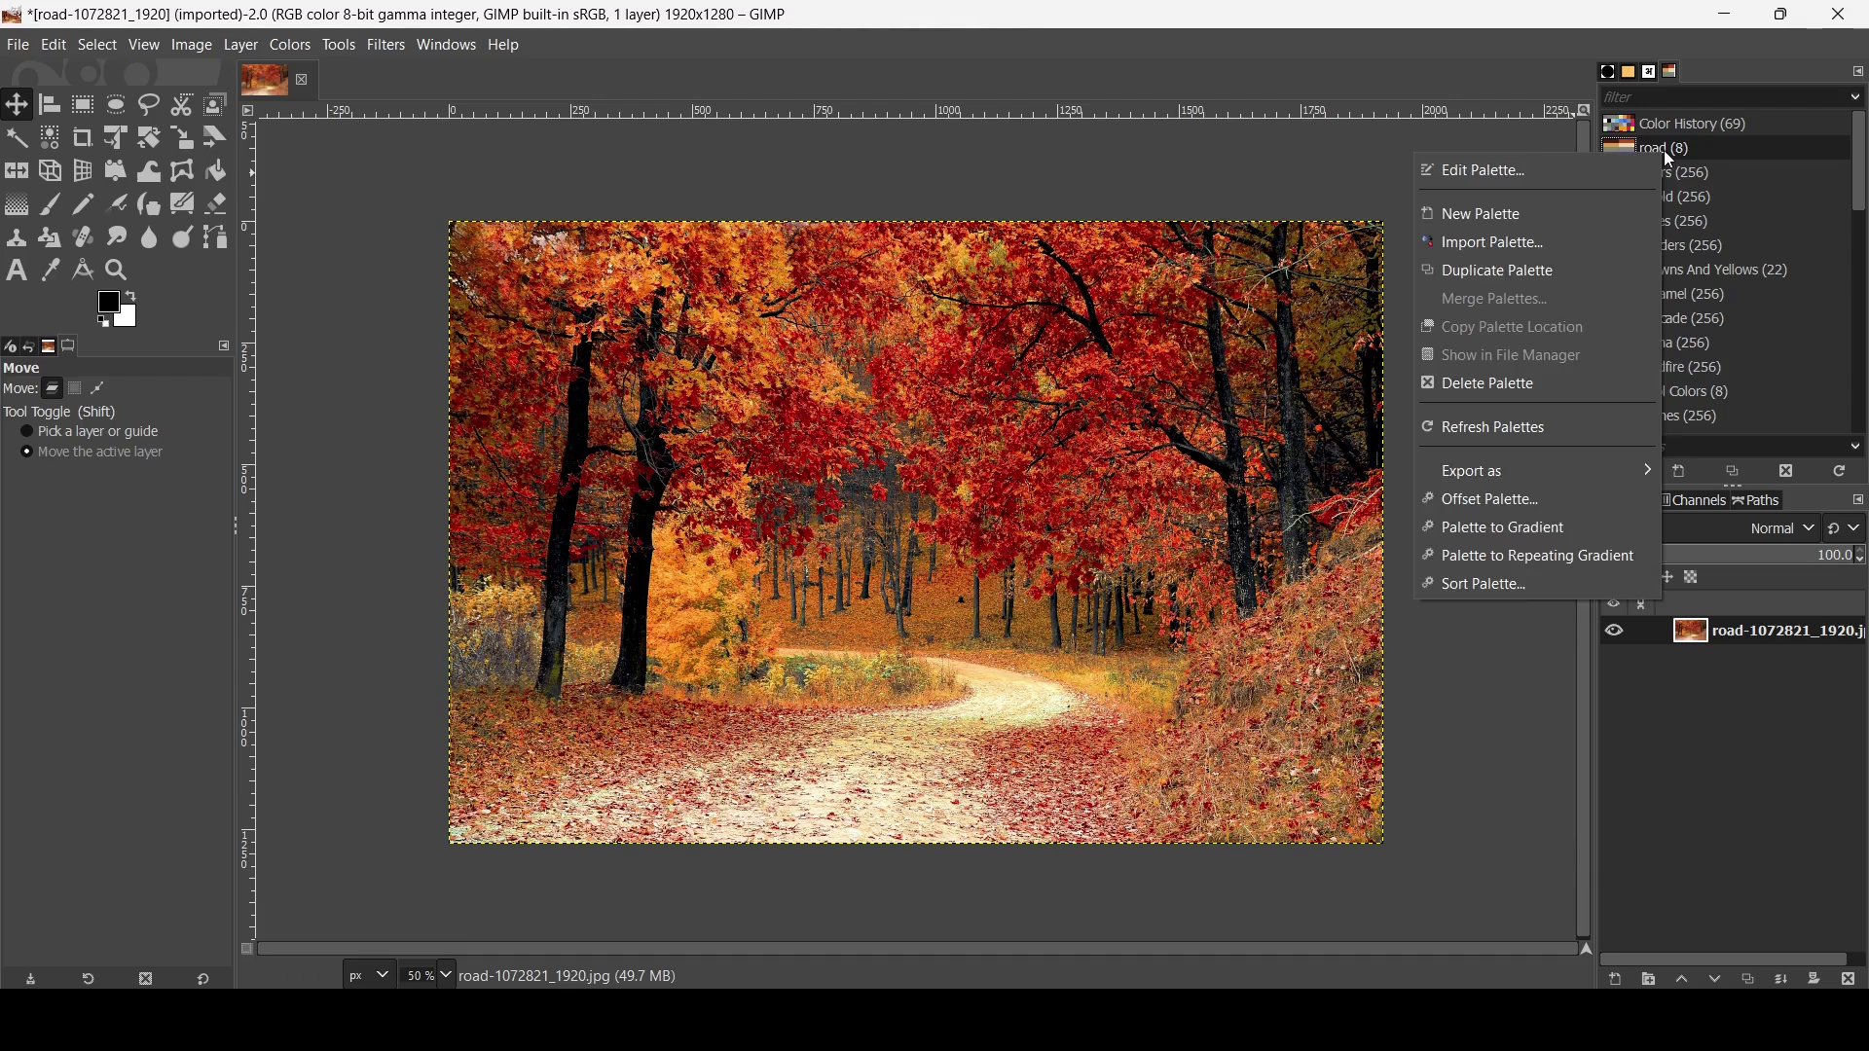
pyautogui.moveTo(1604, 471)
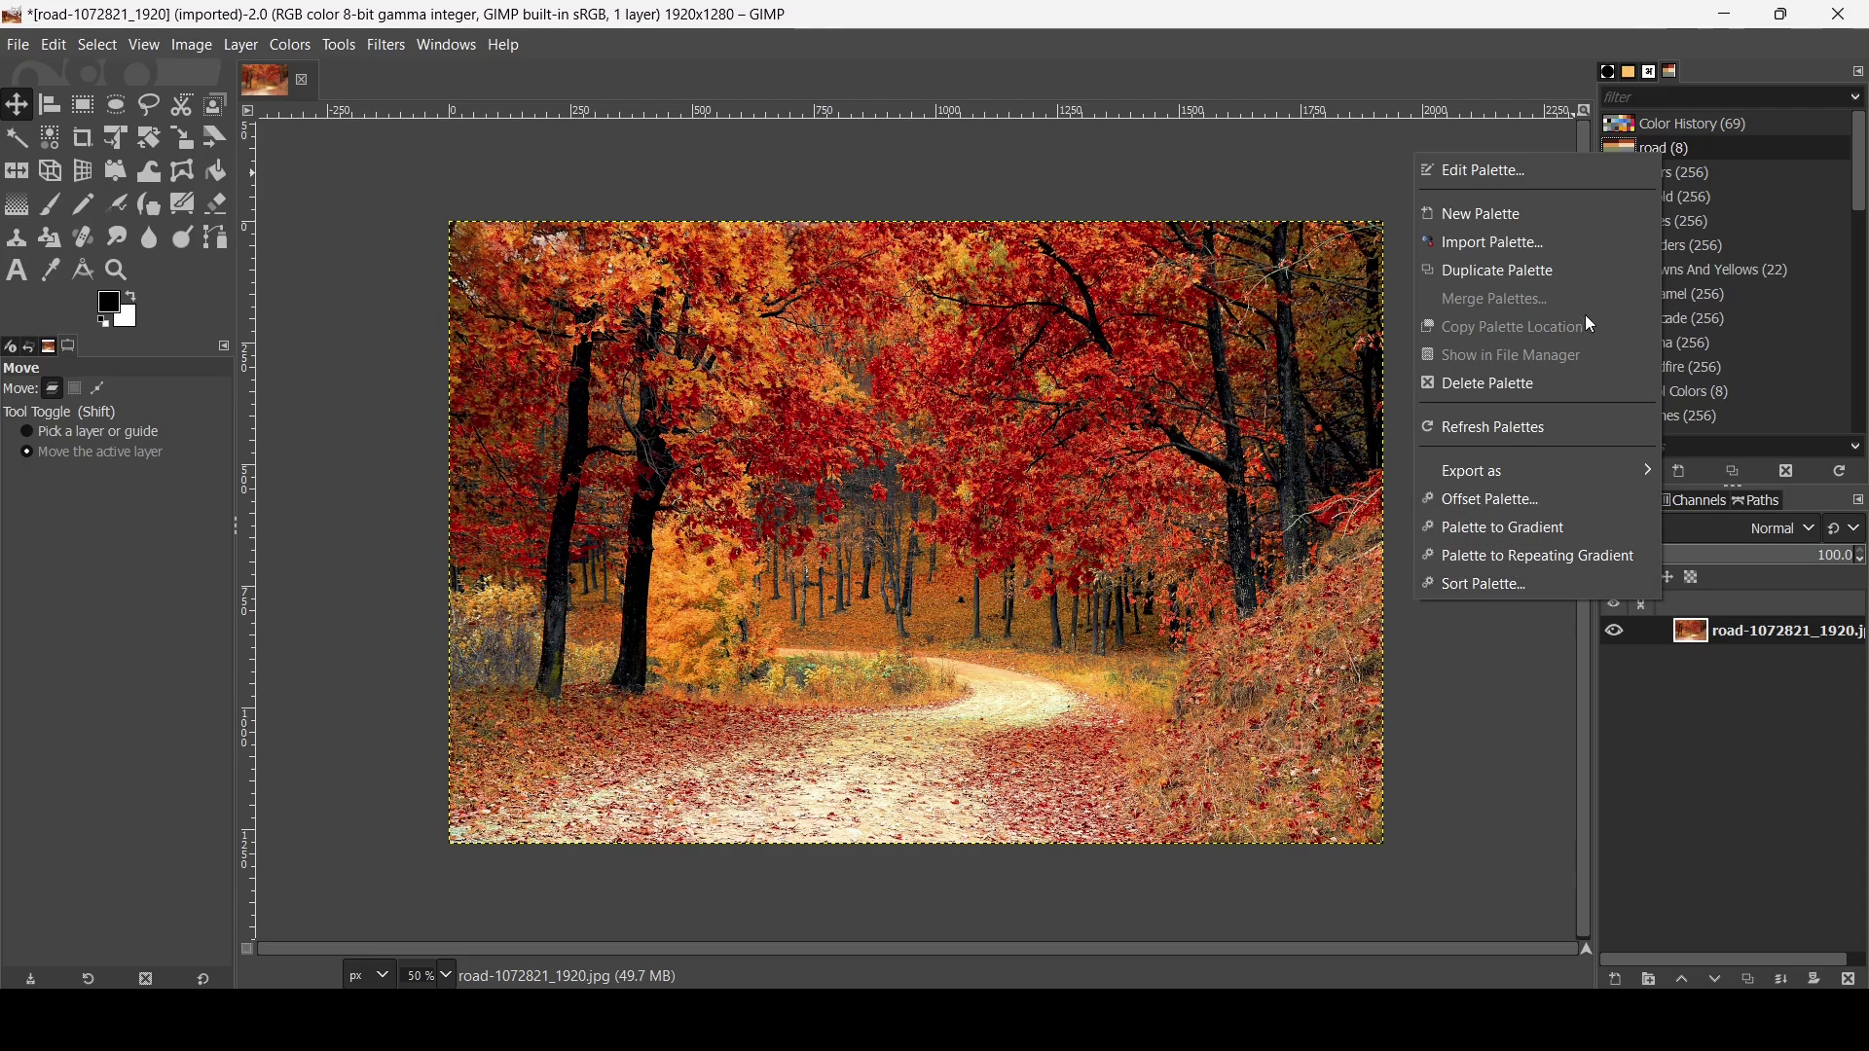
# Edit the road palette with its swatches zoomed large, and make the rust-red swatch the foreground colour
pyautogui.click(1548, 176)
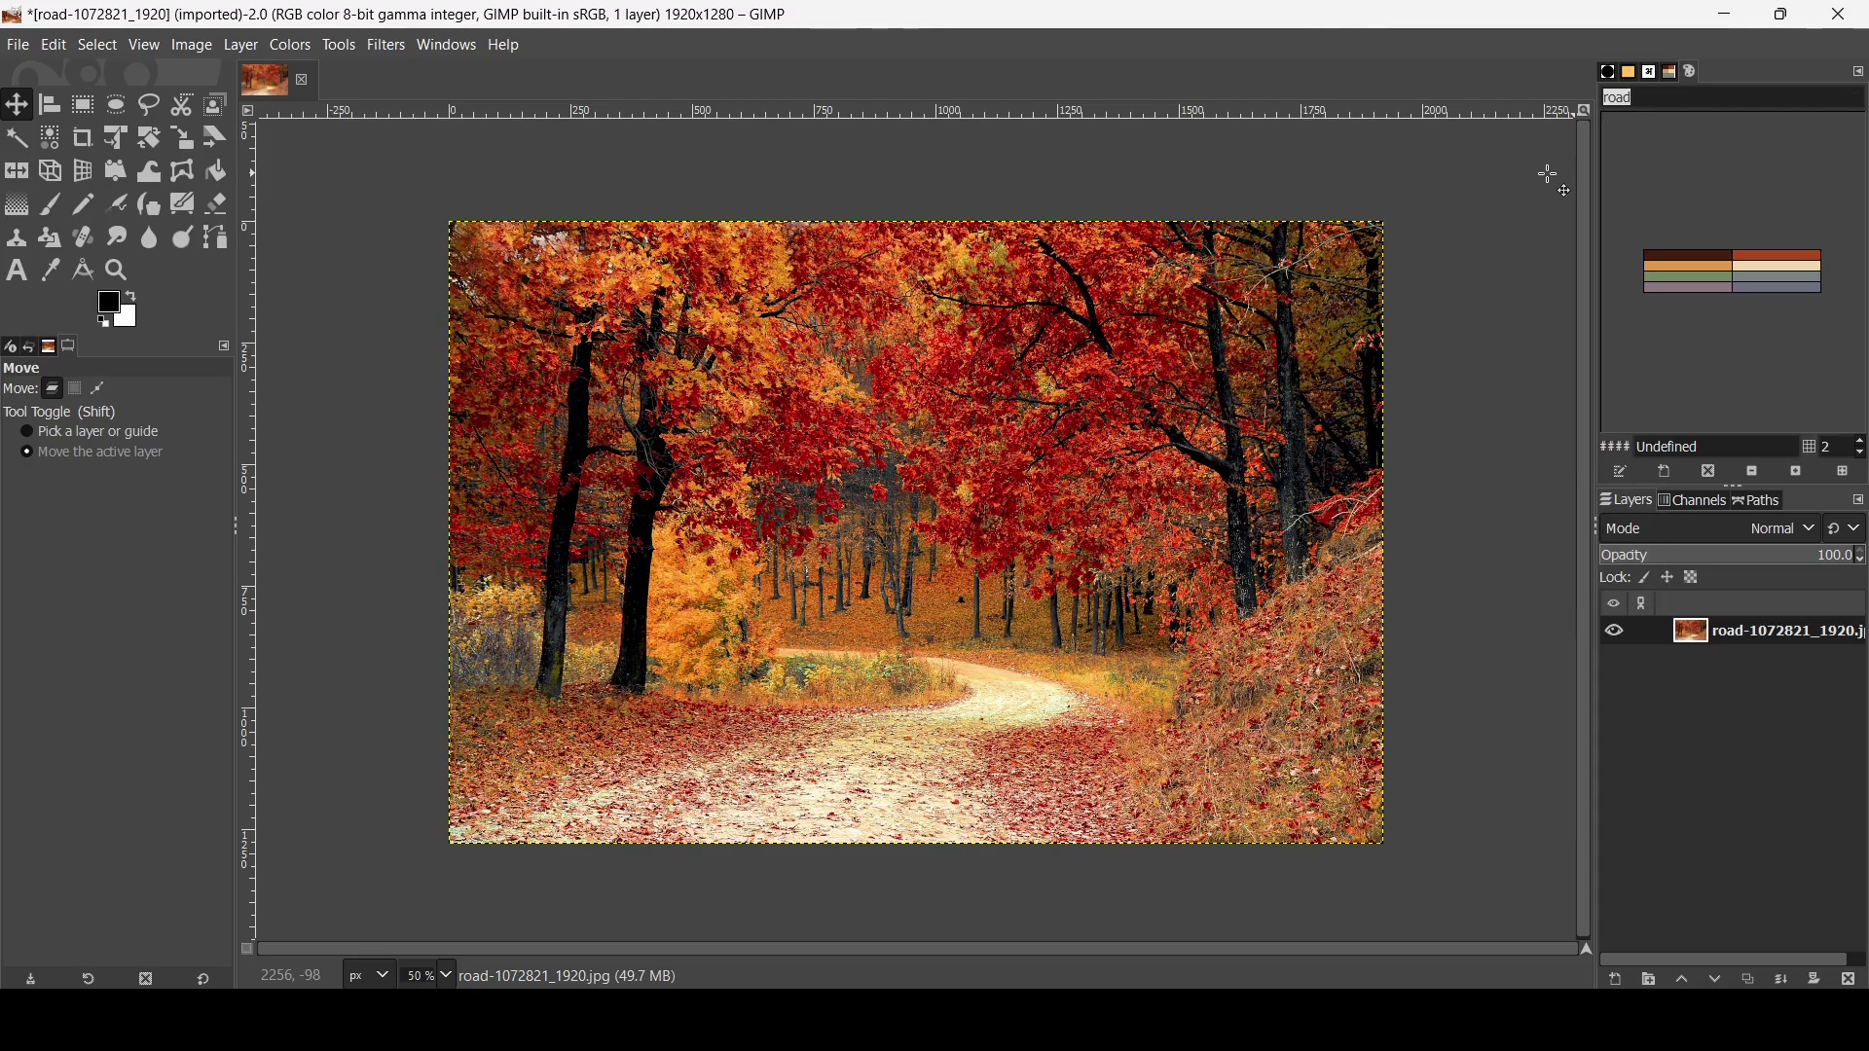
pyautogui.click(1795, 472)
pyautogui.click(1796, 471)
pyautogui.click(1796, 471)
pyautogui.click(1796, 471)
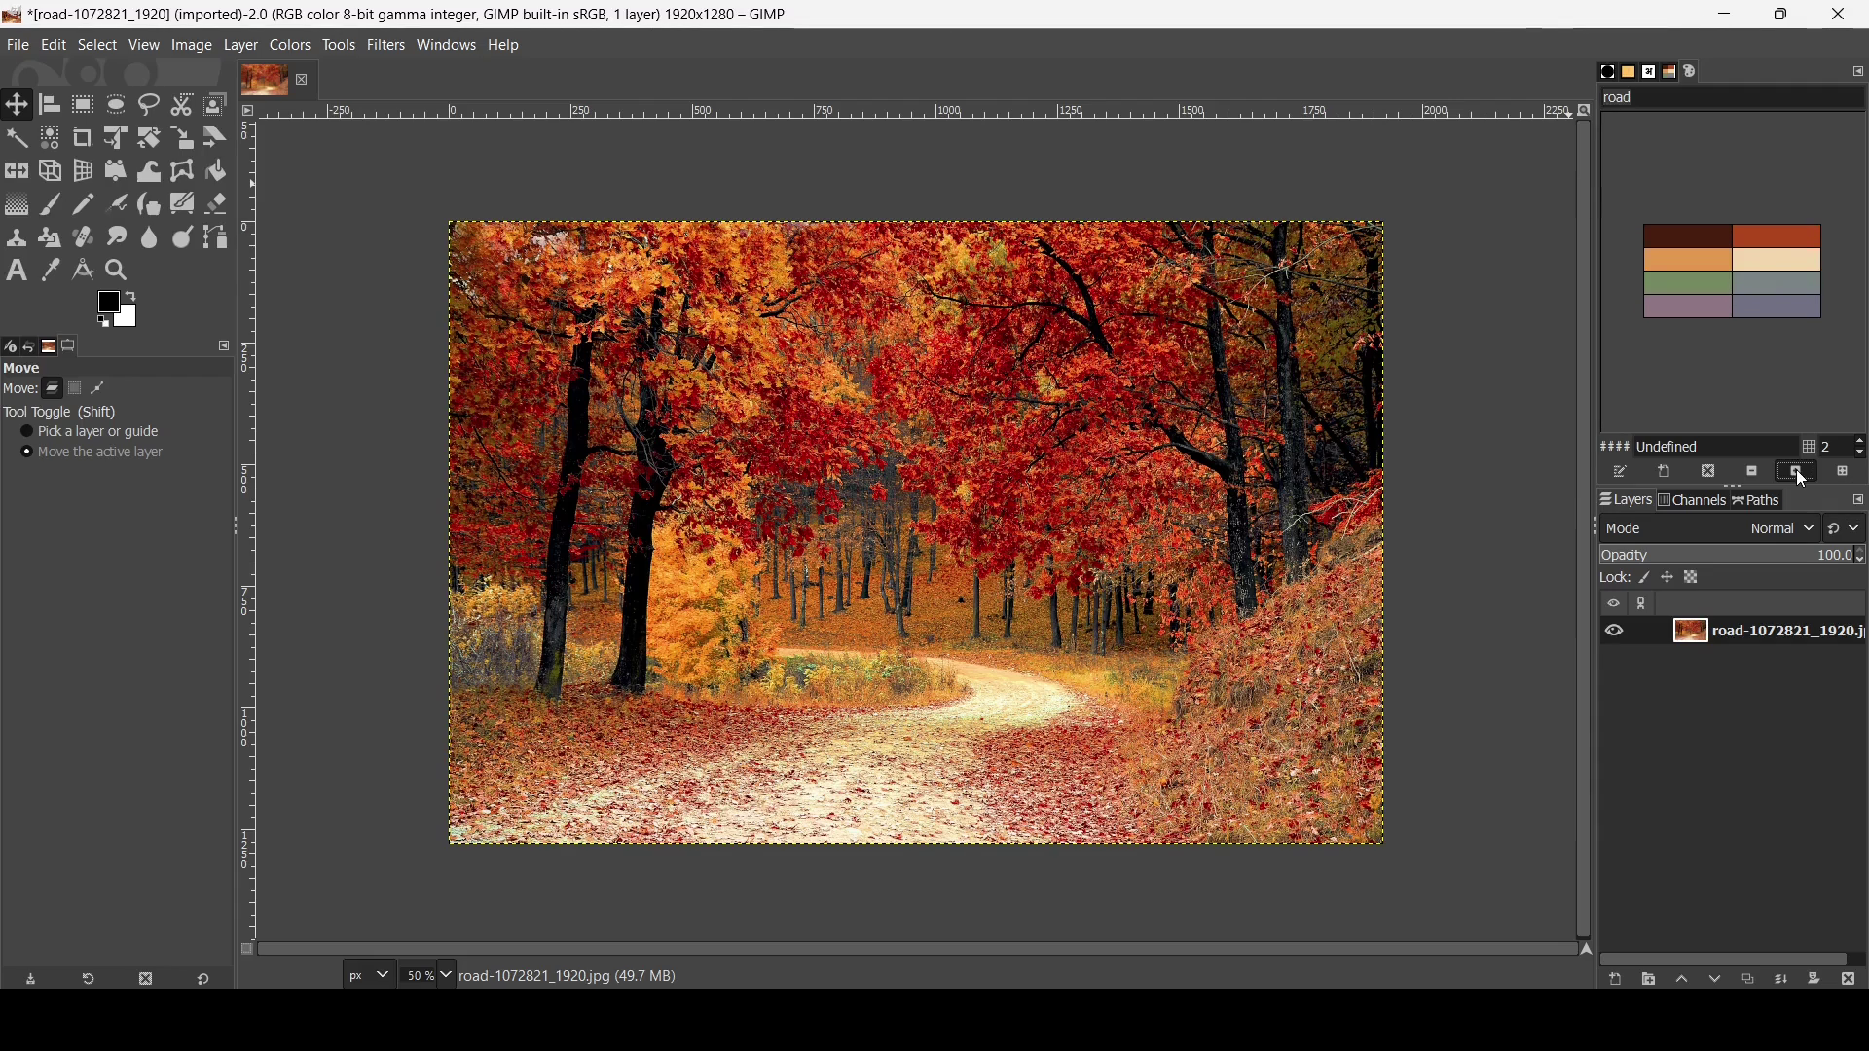
pyautogui.click(1796, 471)
pyautogui.click(1795, 471)
pyautogui.click(1796, 471)
pyautogui.click(1796, 471)
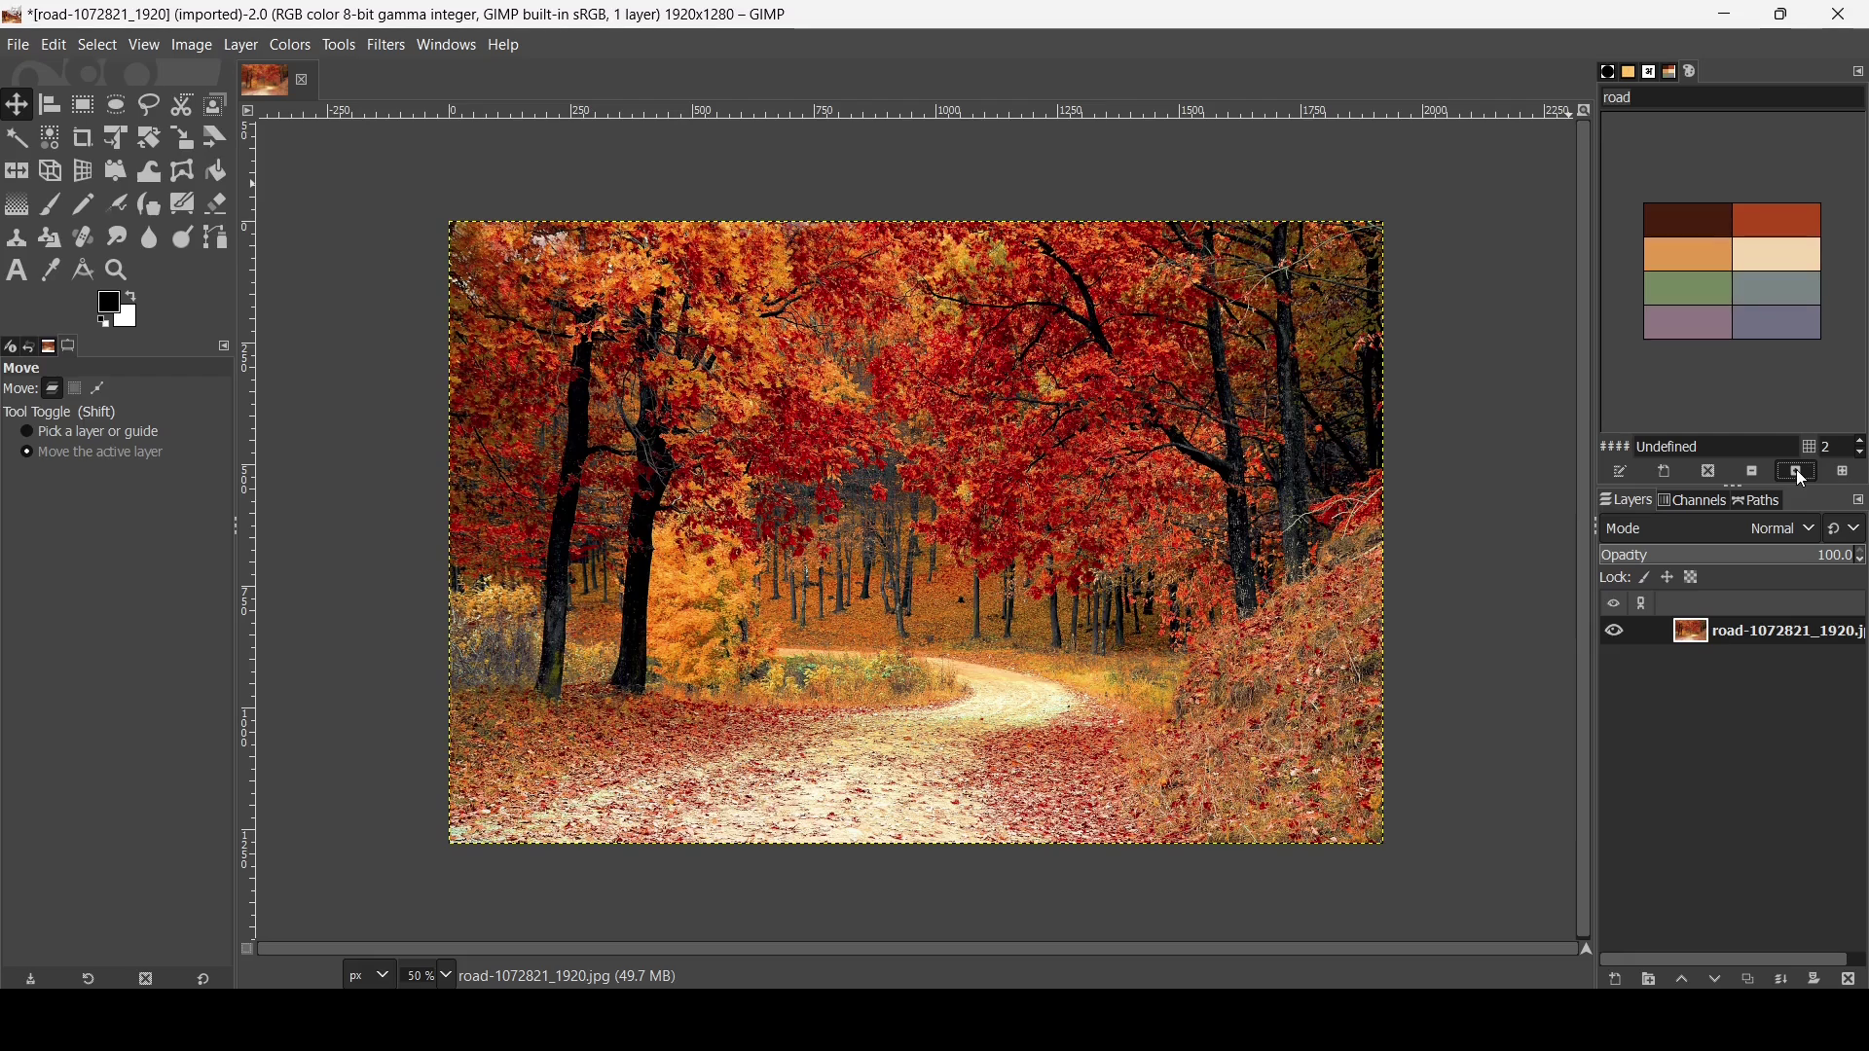
pyautogui.click(1796, 471)
pyautogui.click(1795, 471)
pyautogui.click(1795, 471)
pyautogui.click(1795, 471)
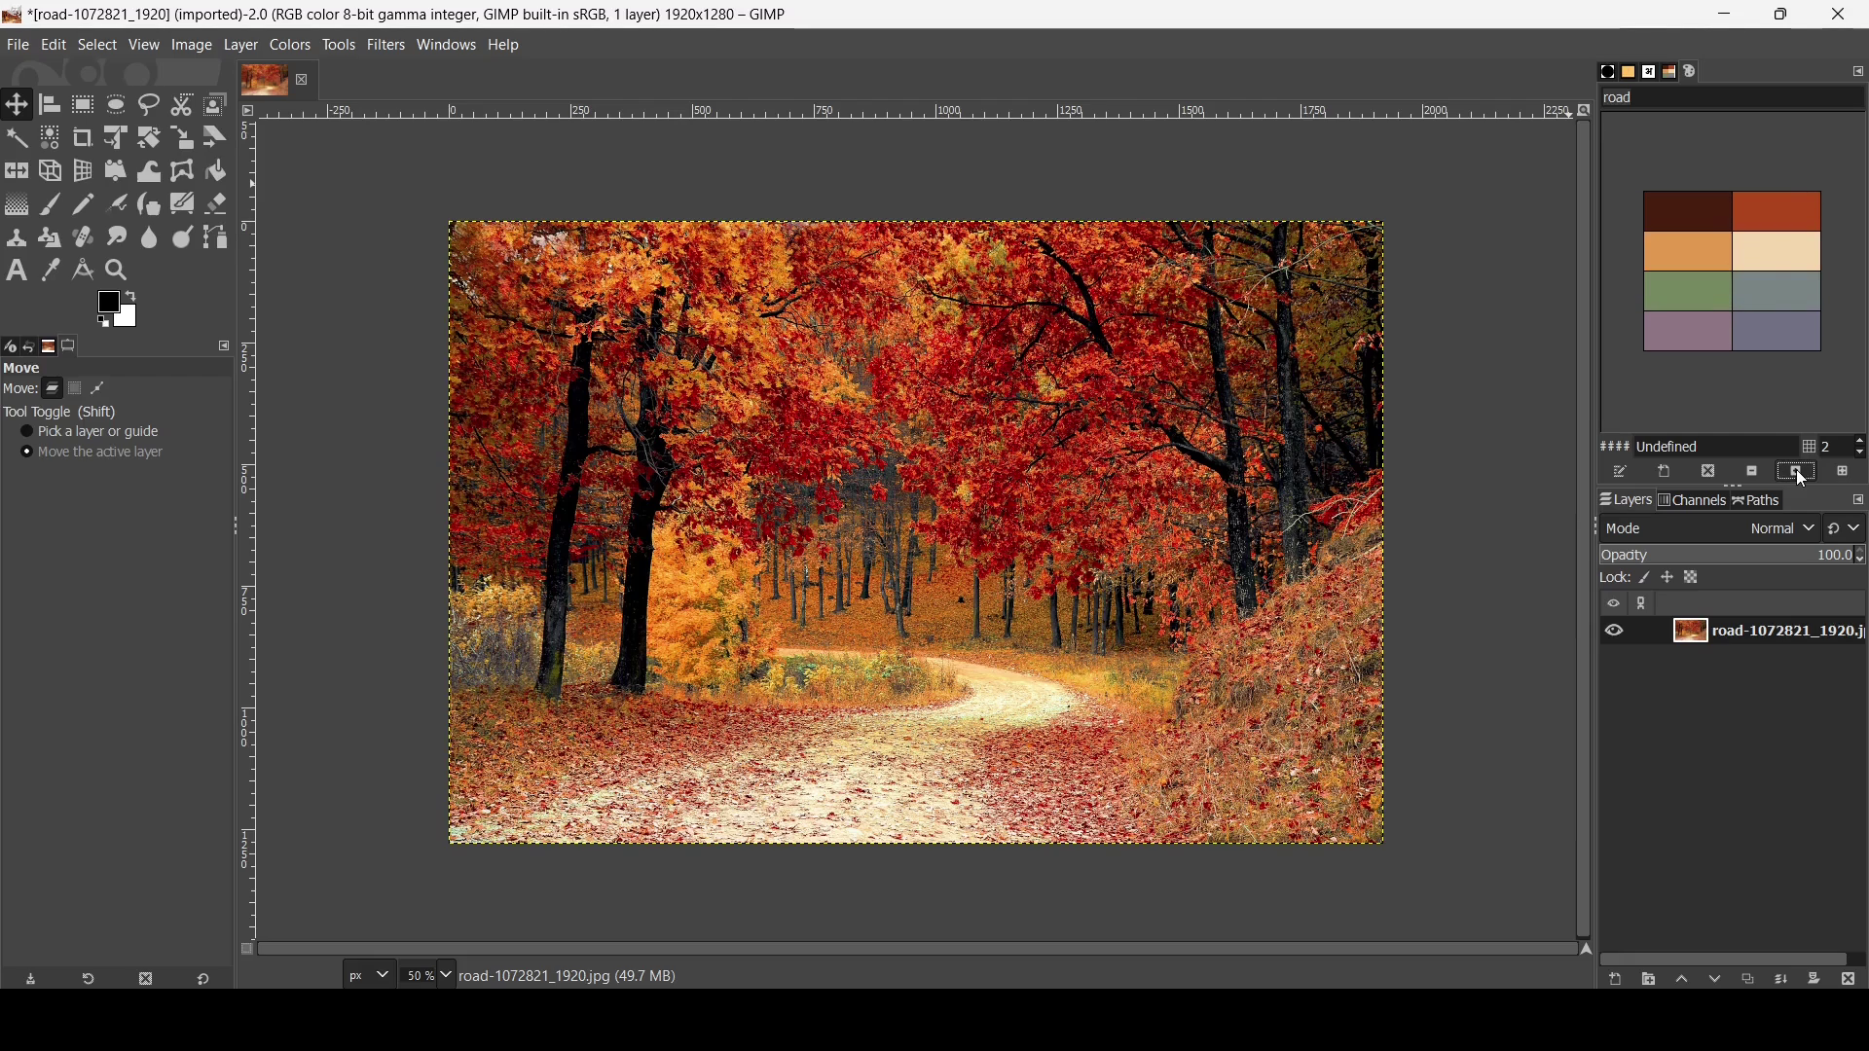
pyautogui.click(1759, 222)
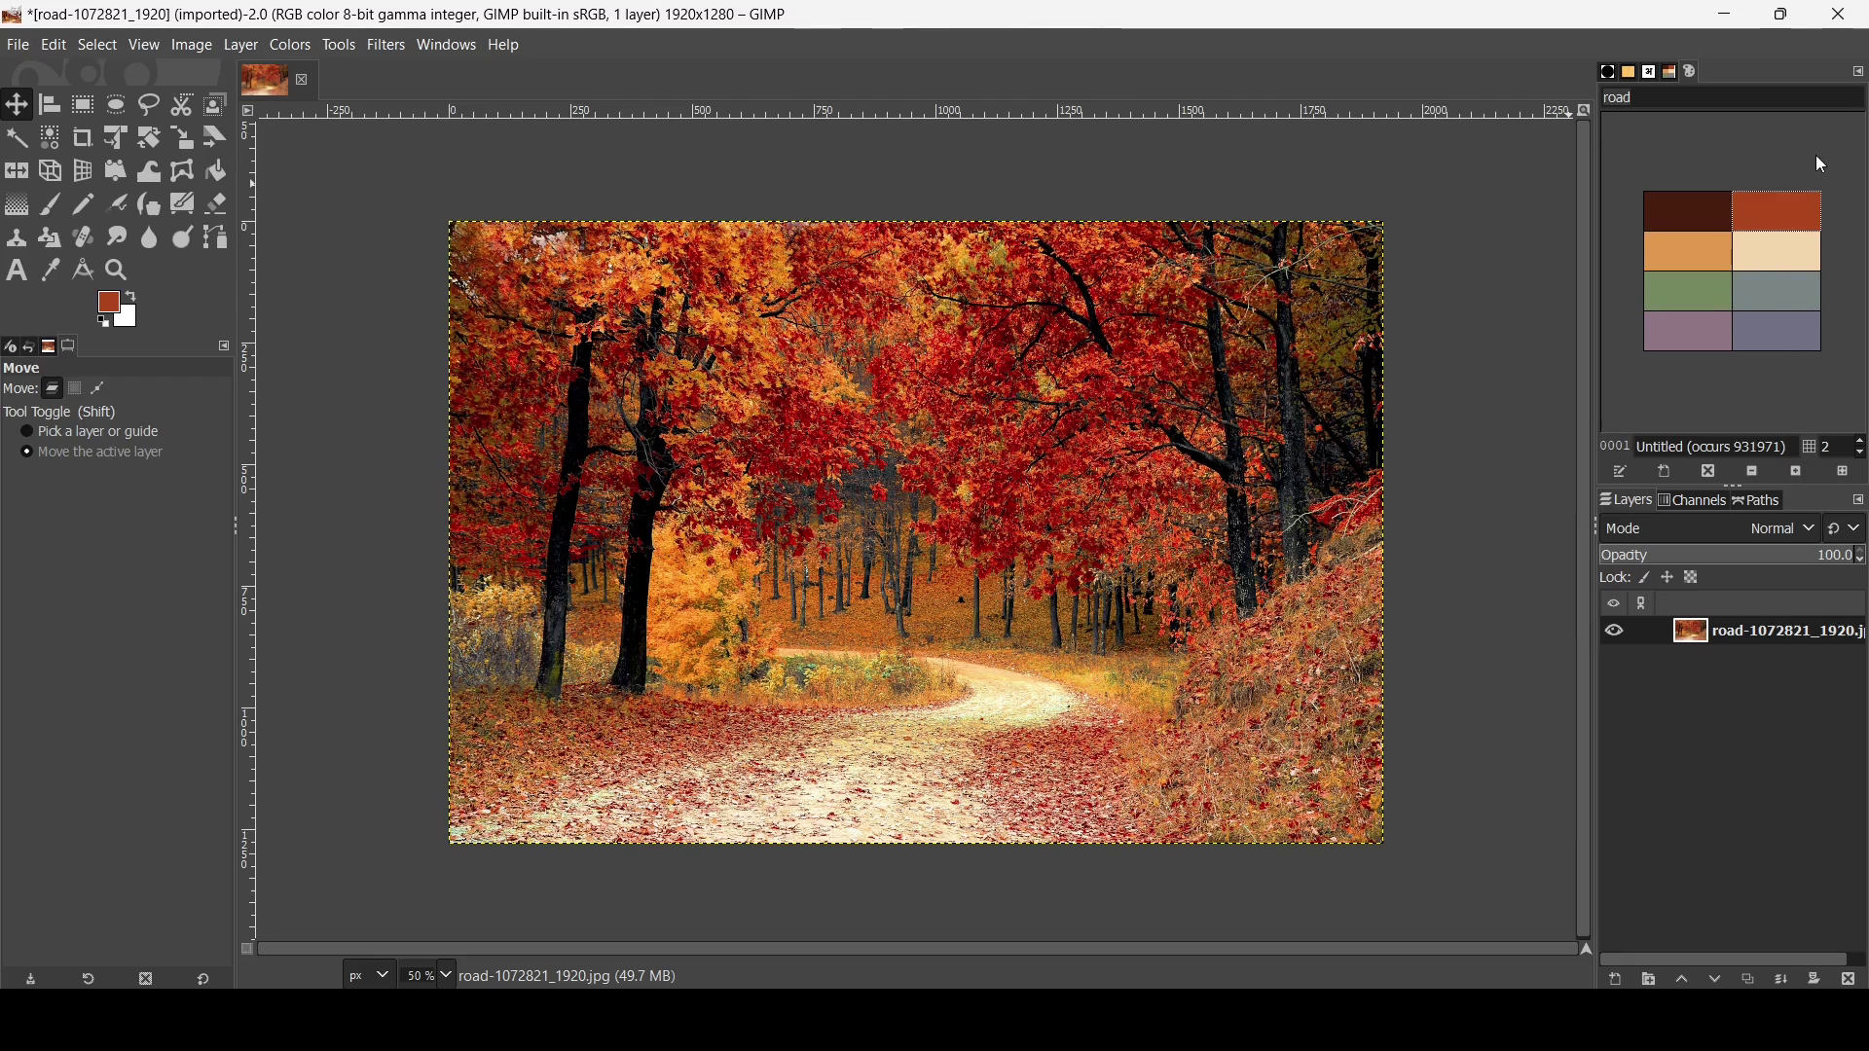
# Change the road palette's rust-red swatch to the light salmon pink e5a78d
pyautogui.doubleClick(1783, 202)
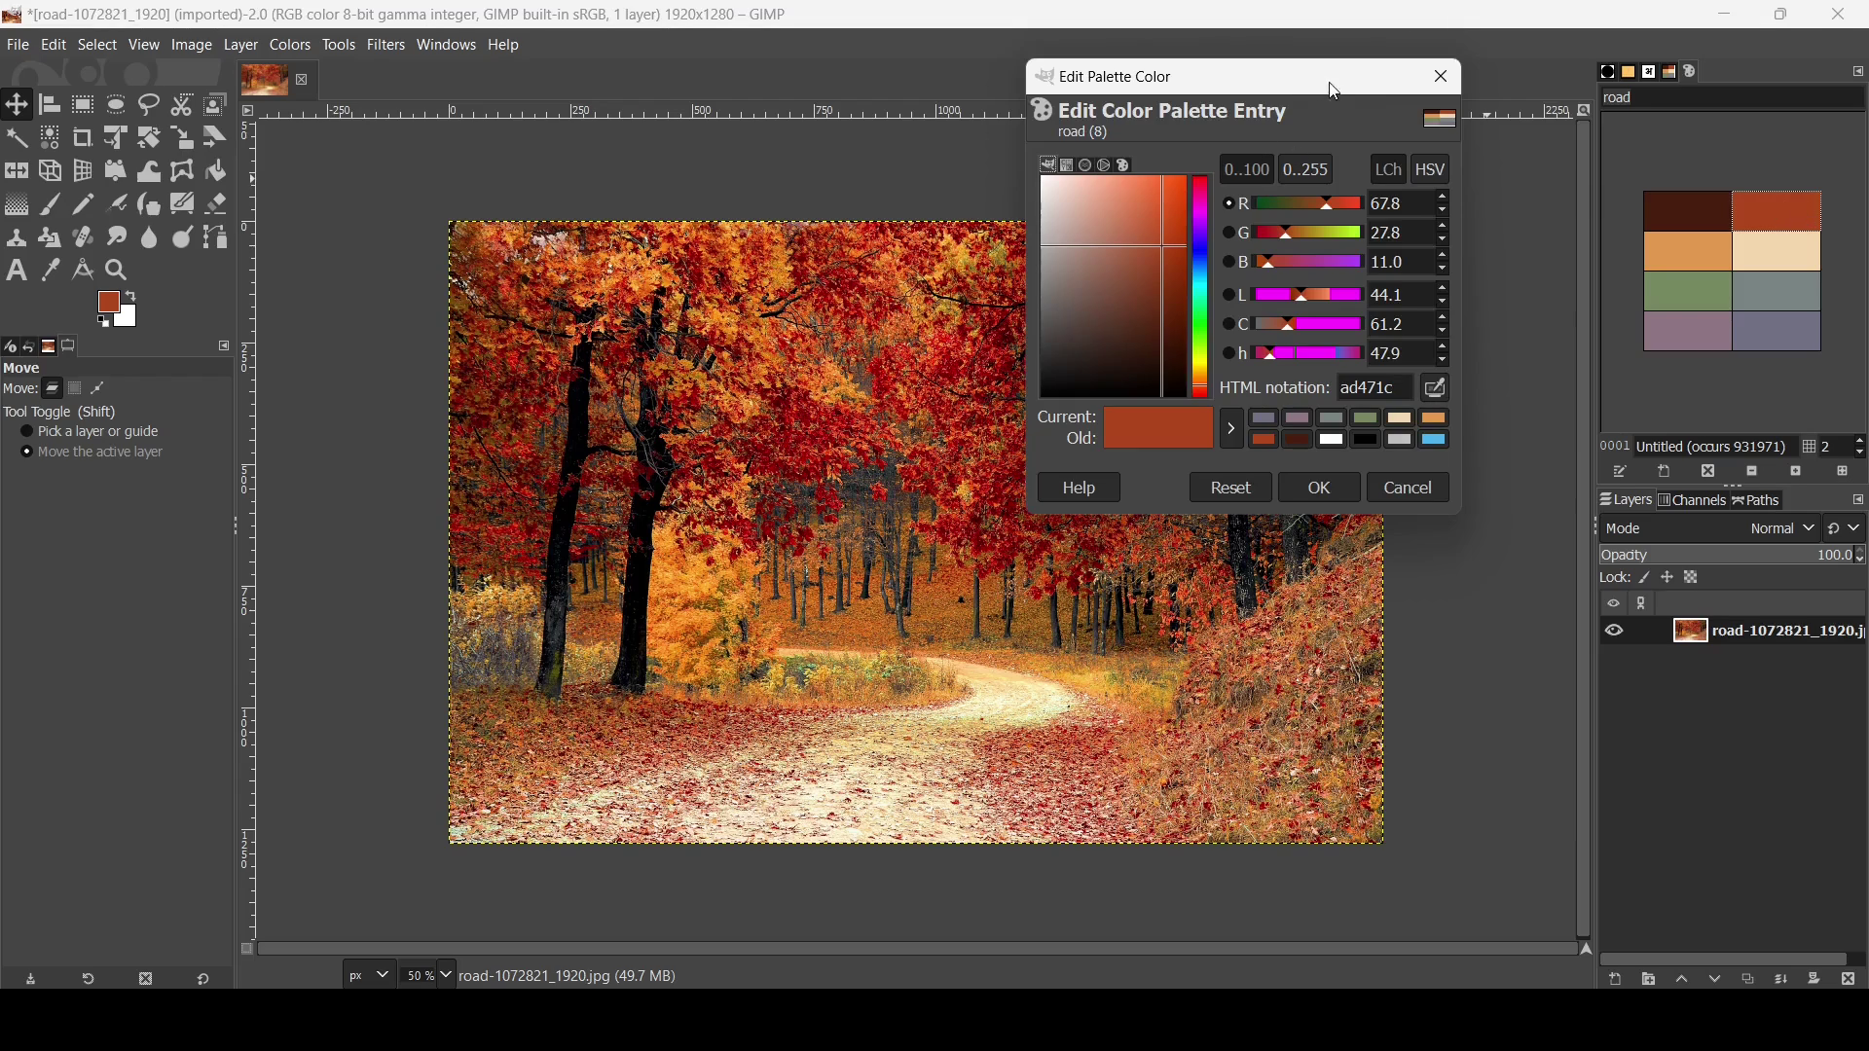
pyautogui.moveTo(1335, 91); pyautogui.dragTo(1308, 73)
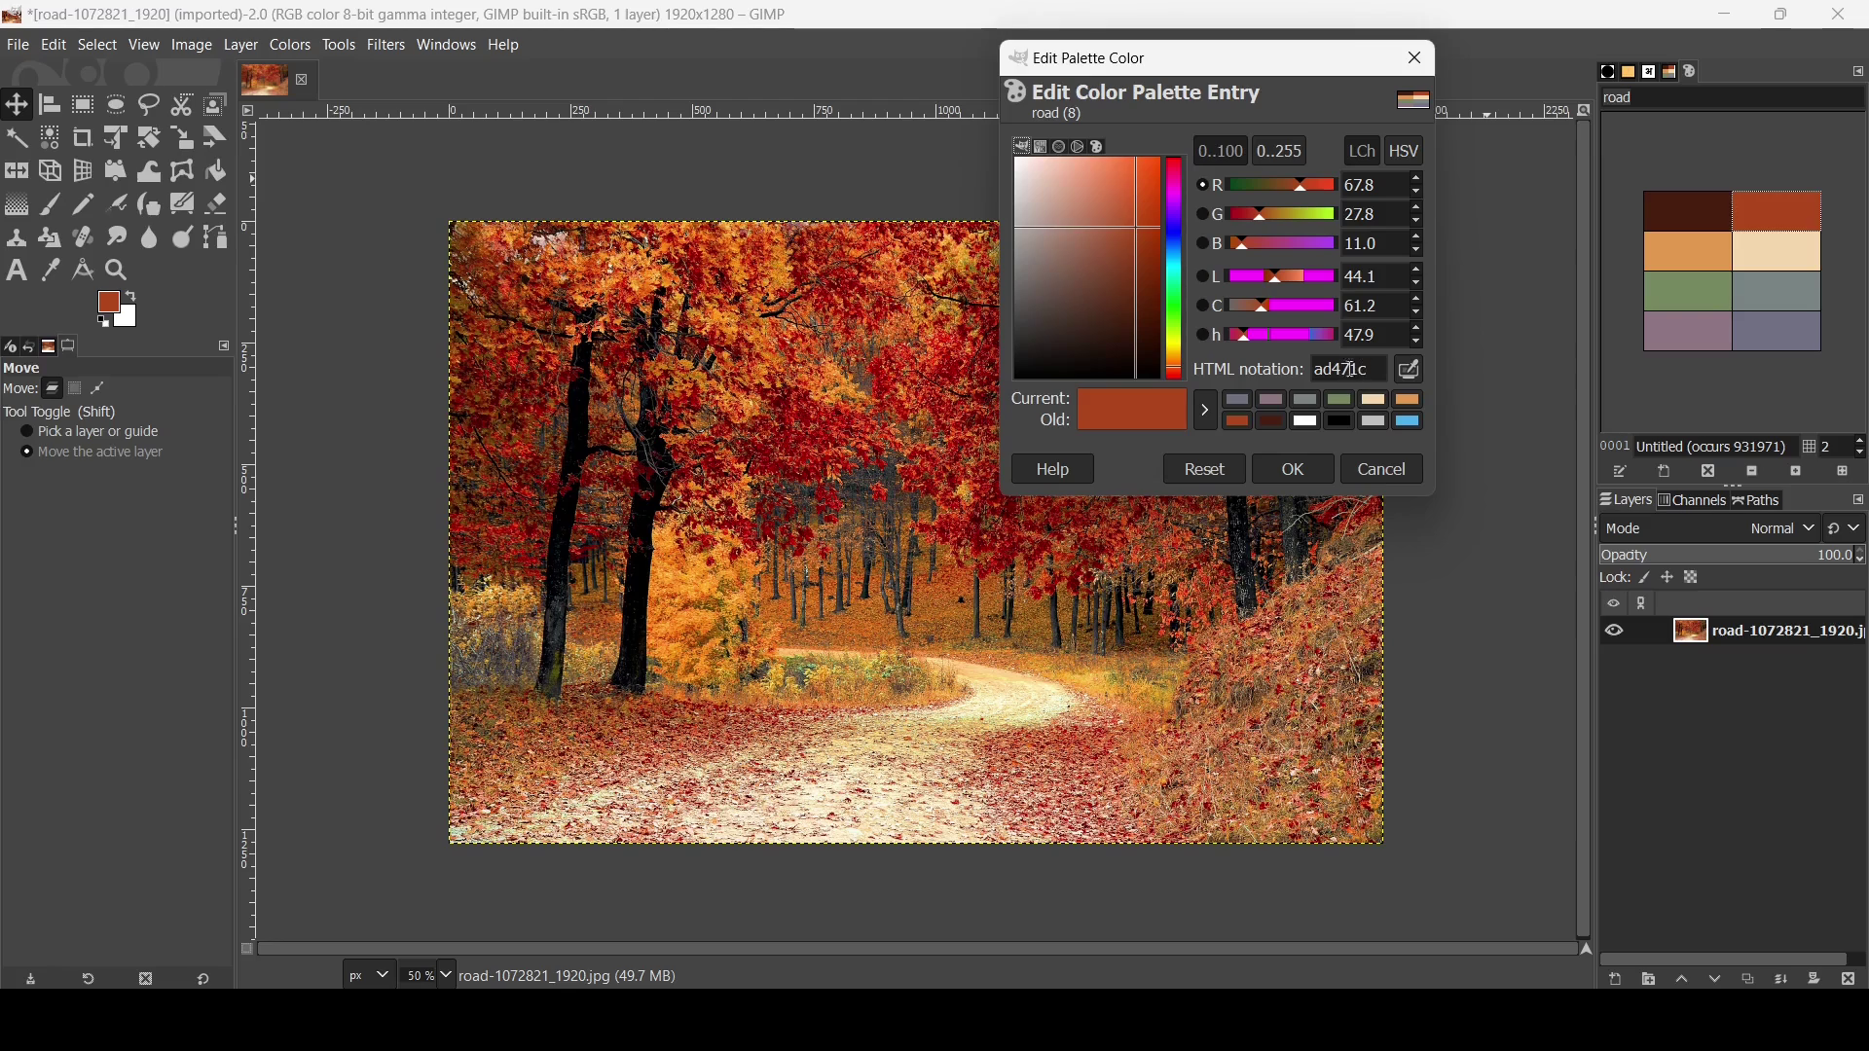
pyautogui.moveTo(1144, 197); pyautogui.dragTo(1070, 179)
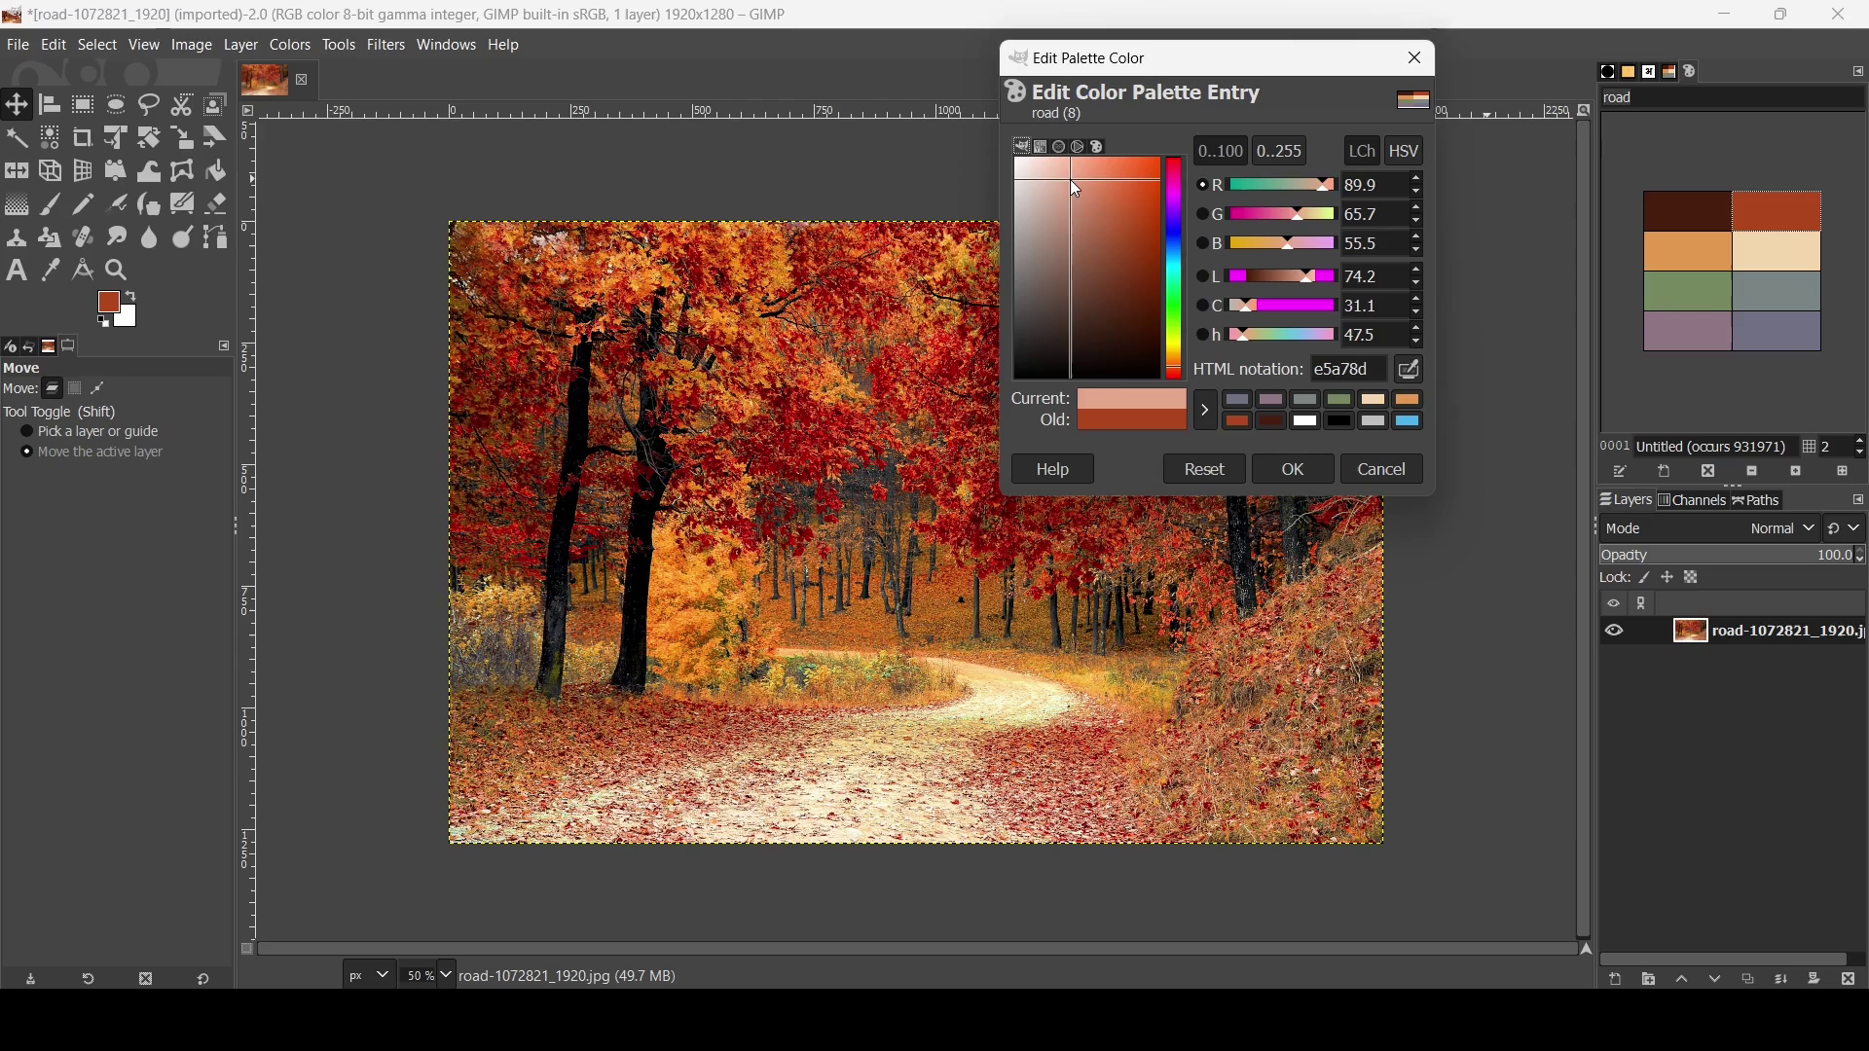
pyautogui.click(1316, 481)
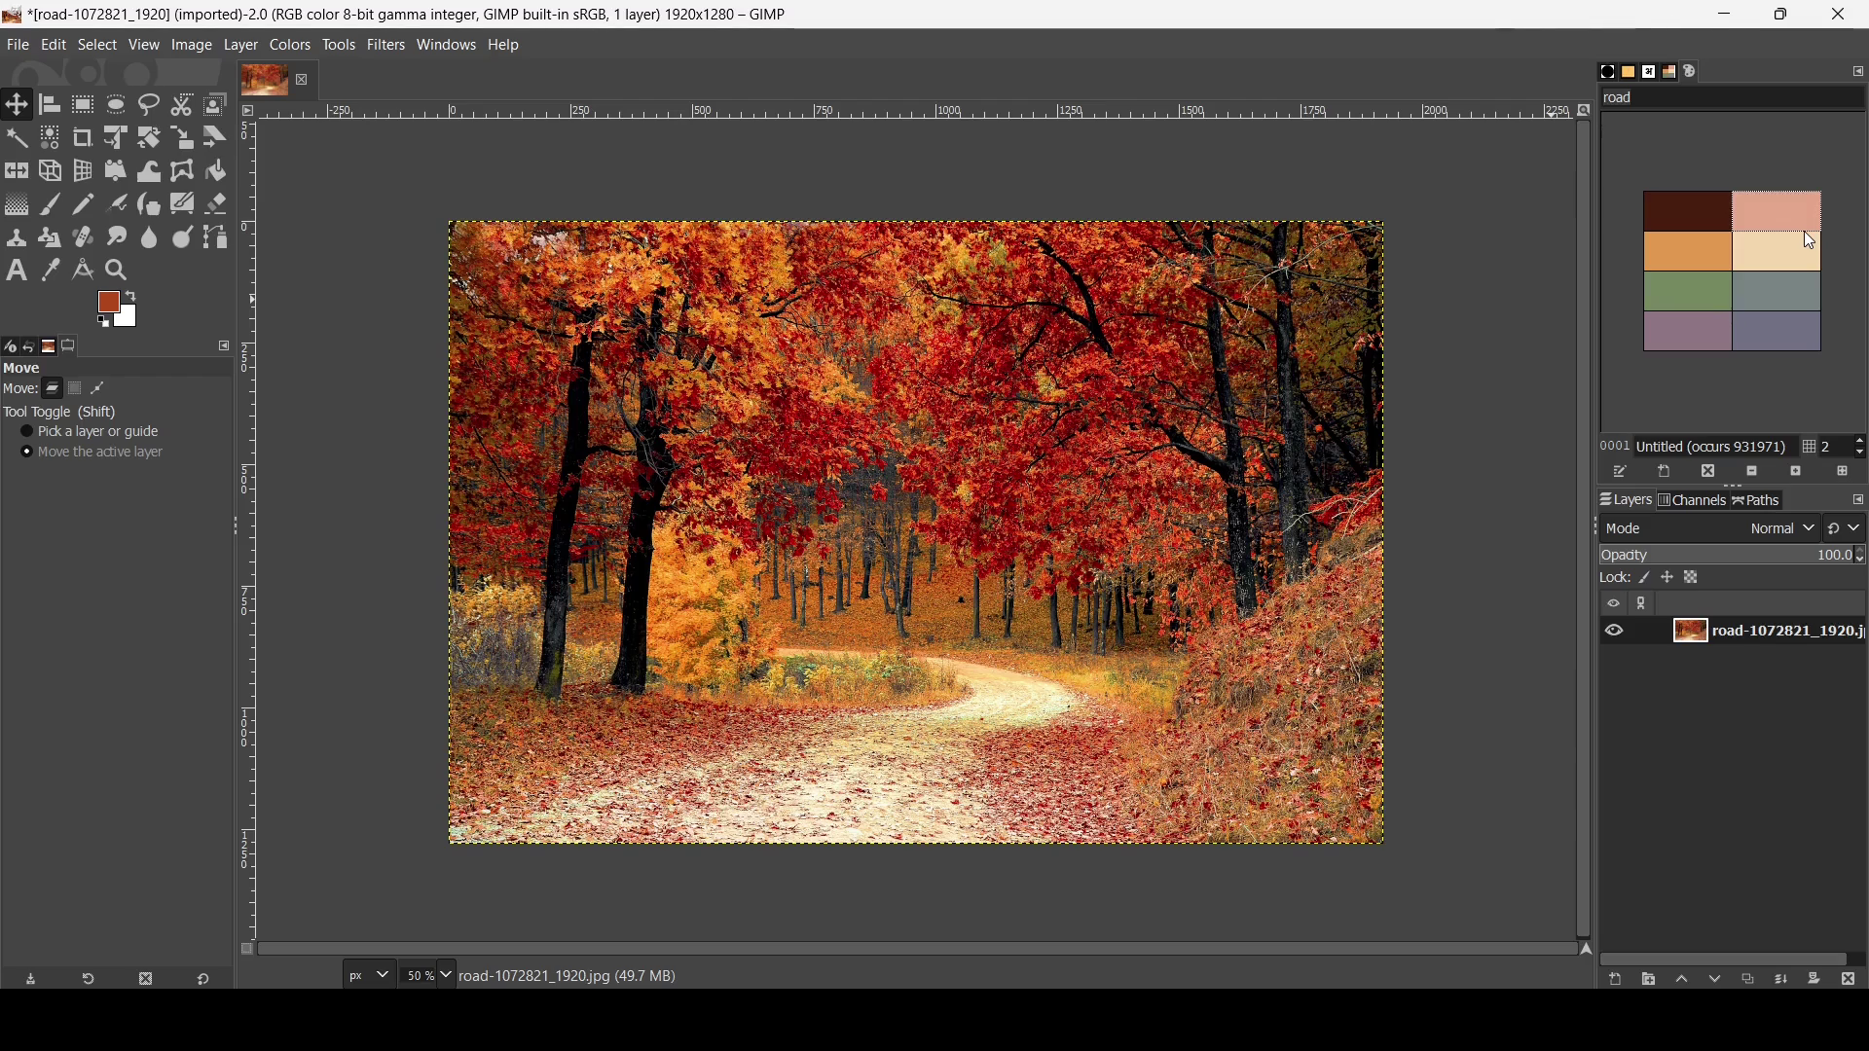
# Deselect the edited swatch and return from the road palette to the full palettes list
pyautogui.click(1779, 218)
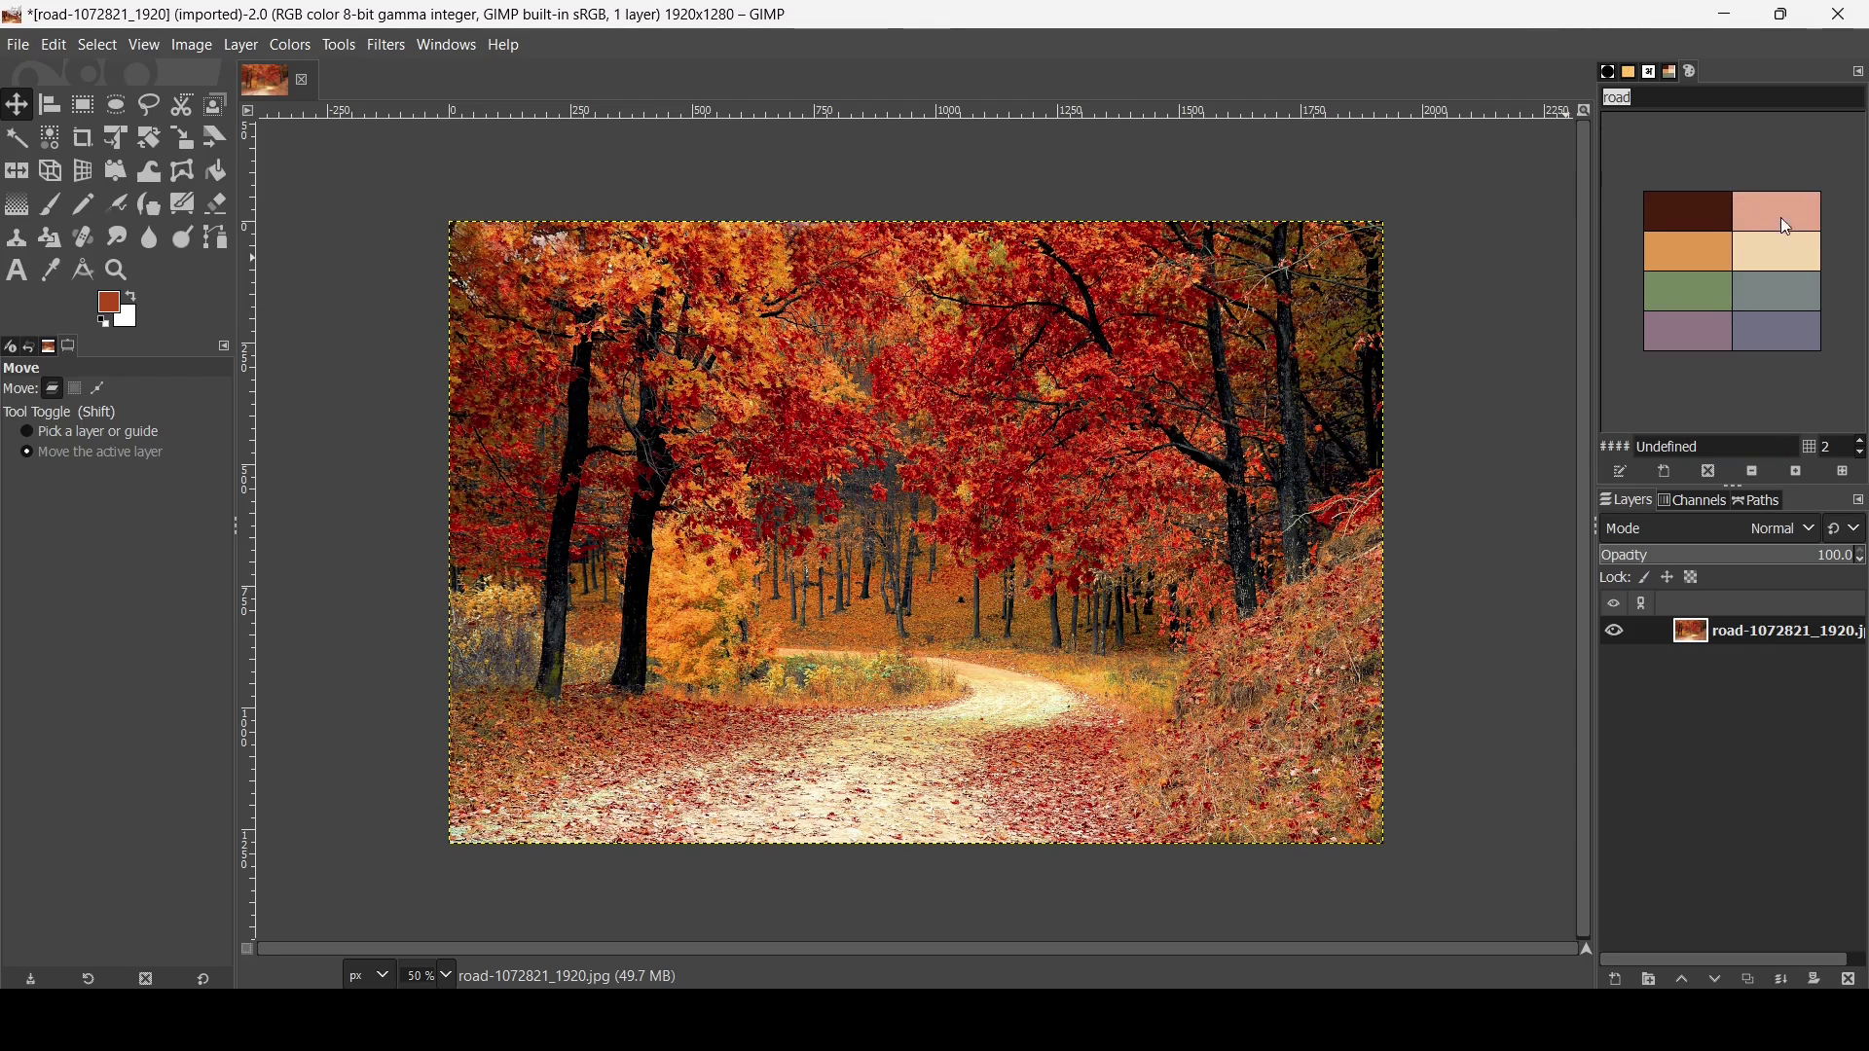
pyautogui.click(1672, 71)
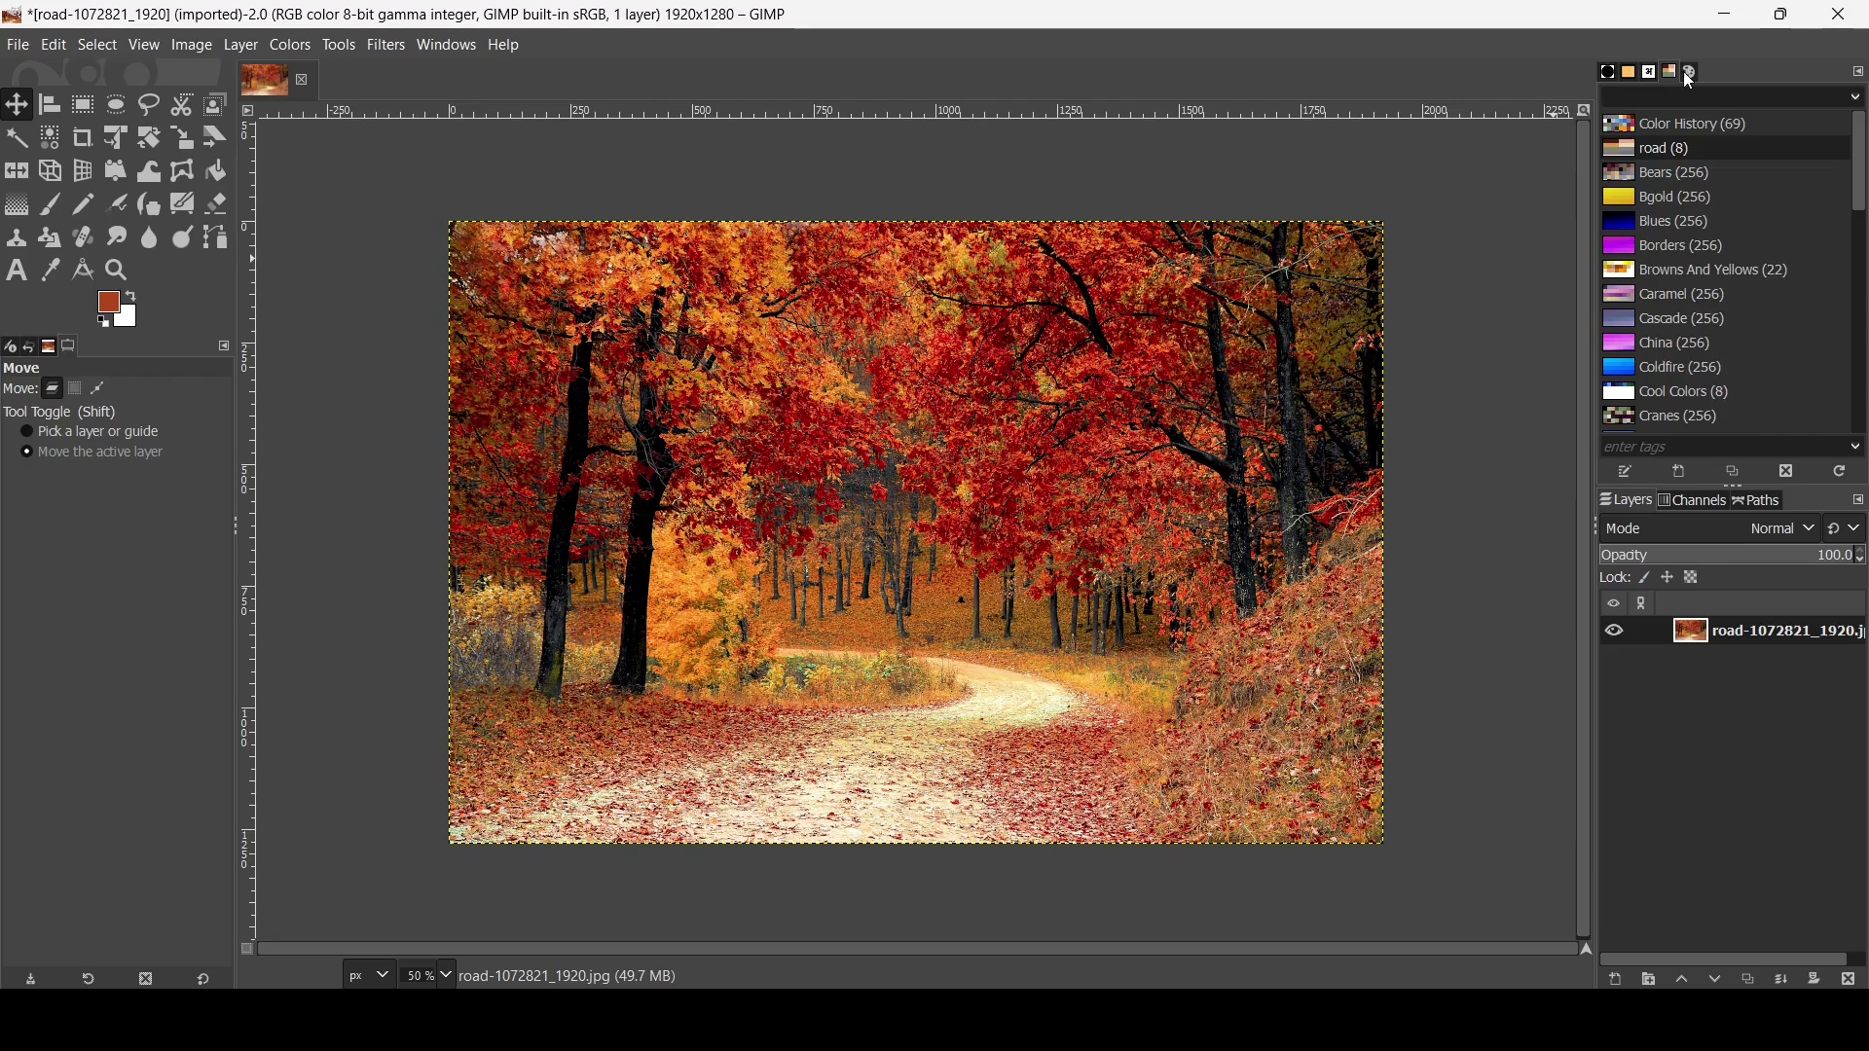
pyautogui.click(1687, 74)
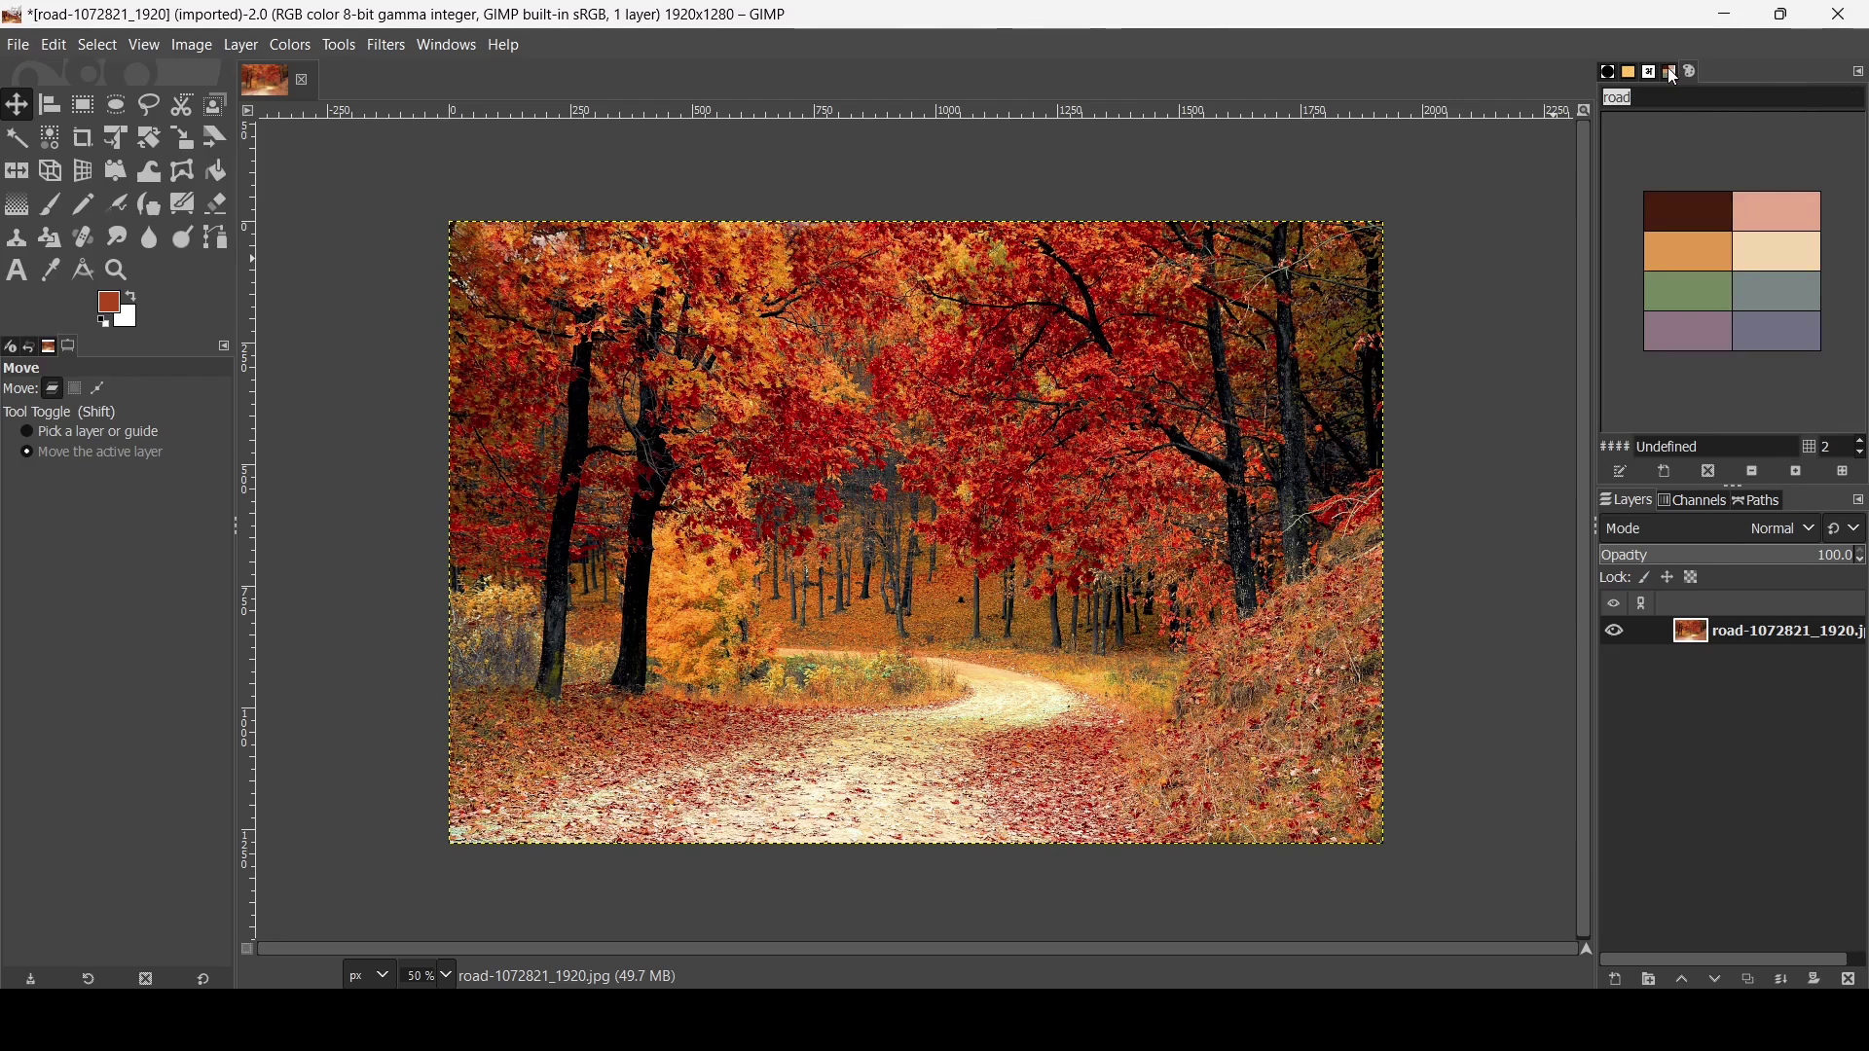
pyautogui.click(1669, 74)
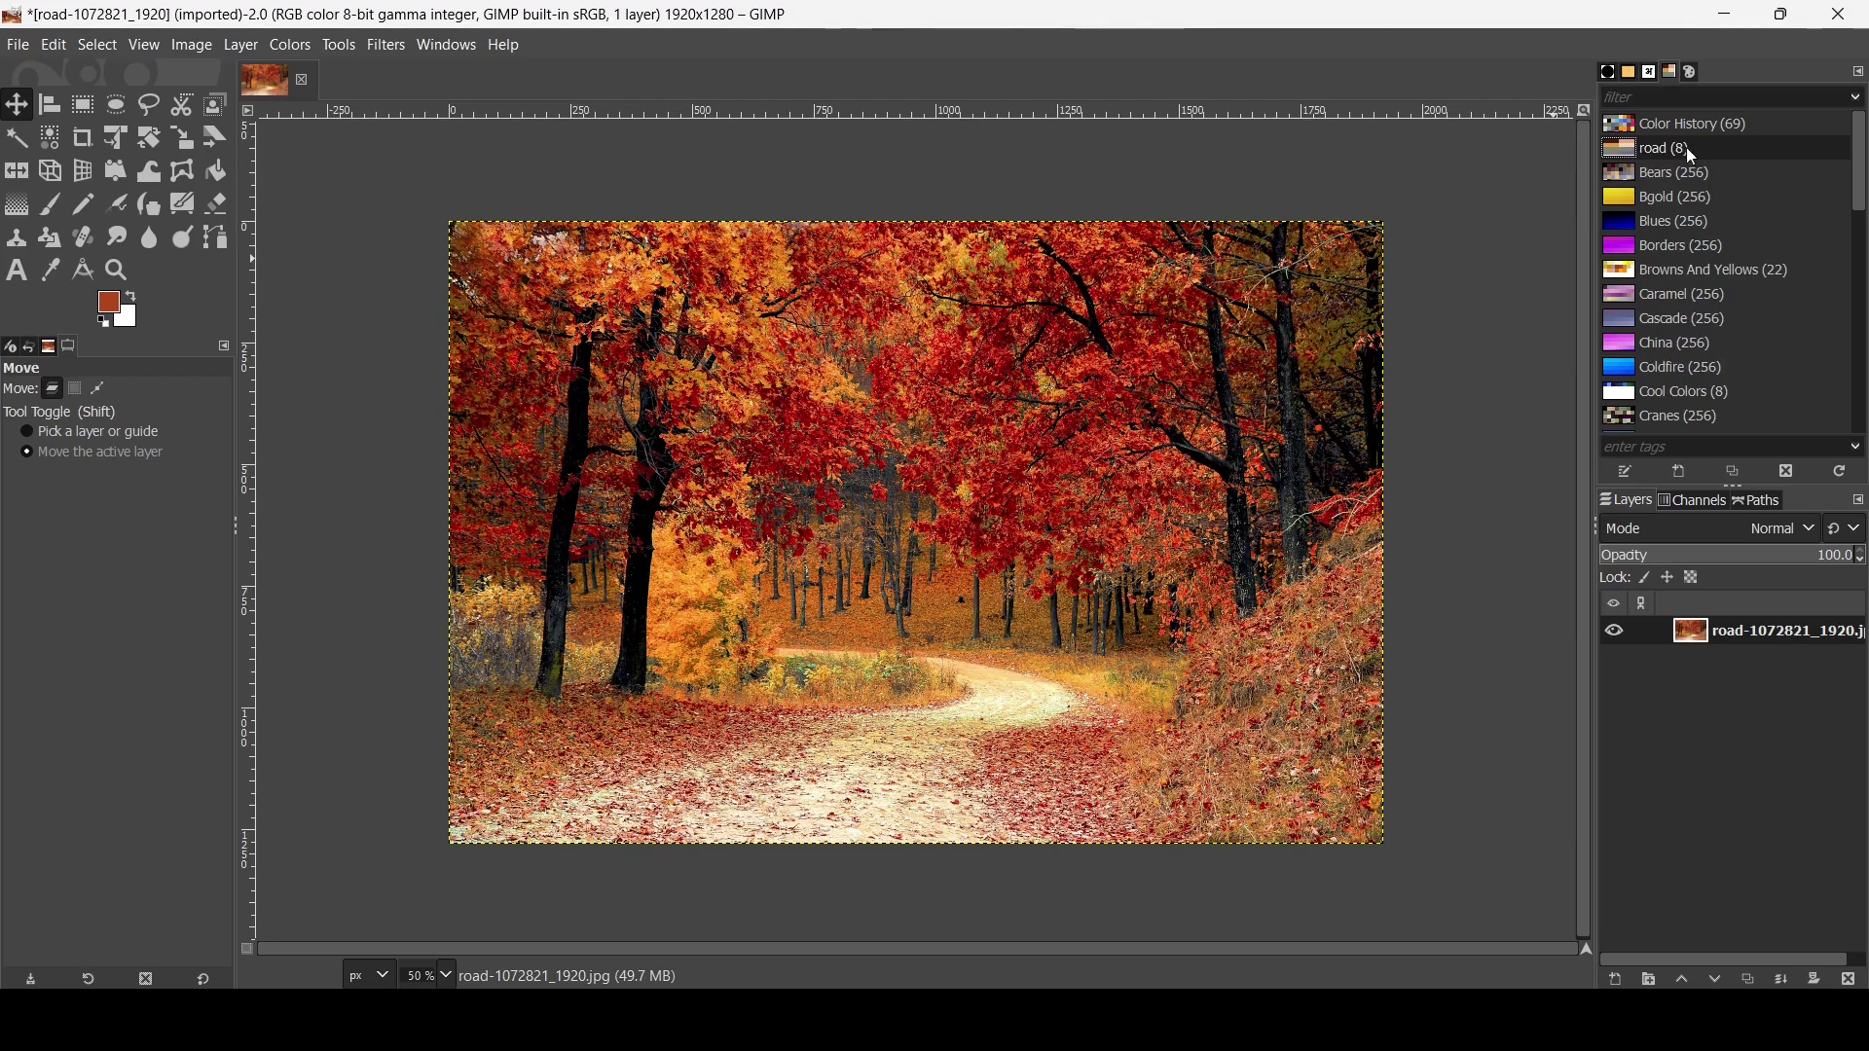
# Delete the road (8) palette from its context menu and confirm the deletion
pyautogui.rightClick(1618, 149)
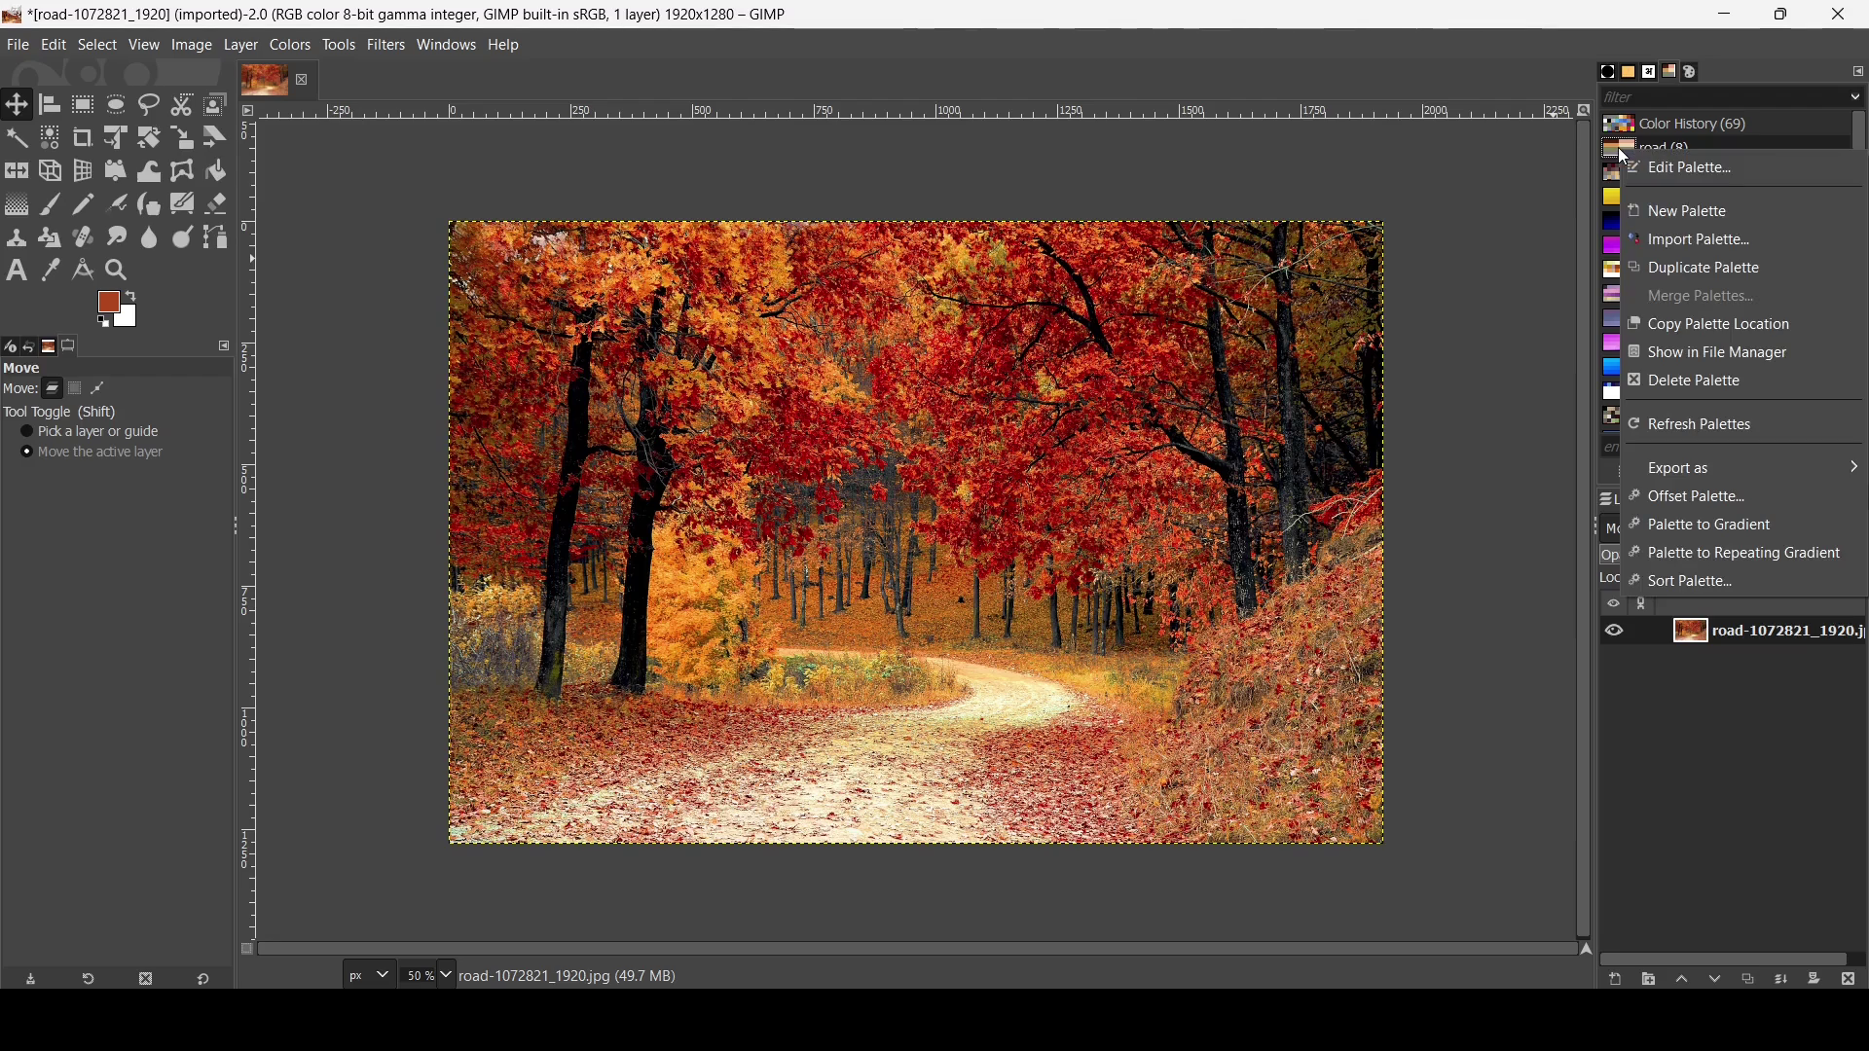
pyautogui.click(1719, 380)
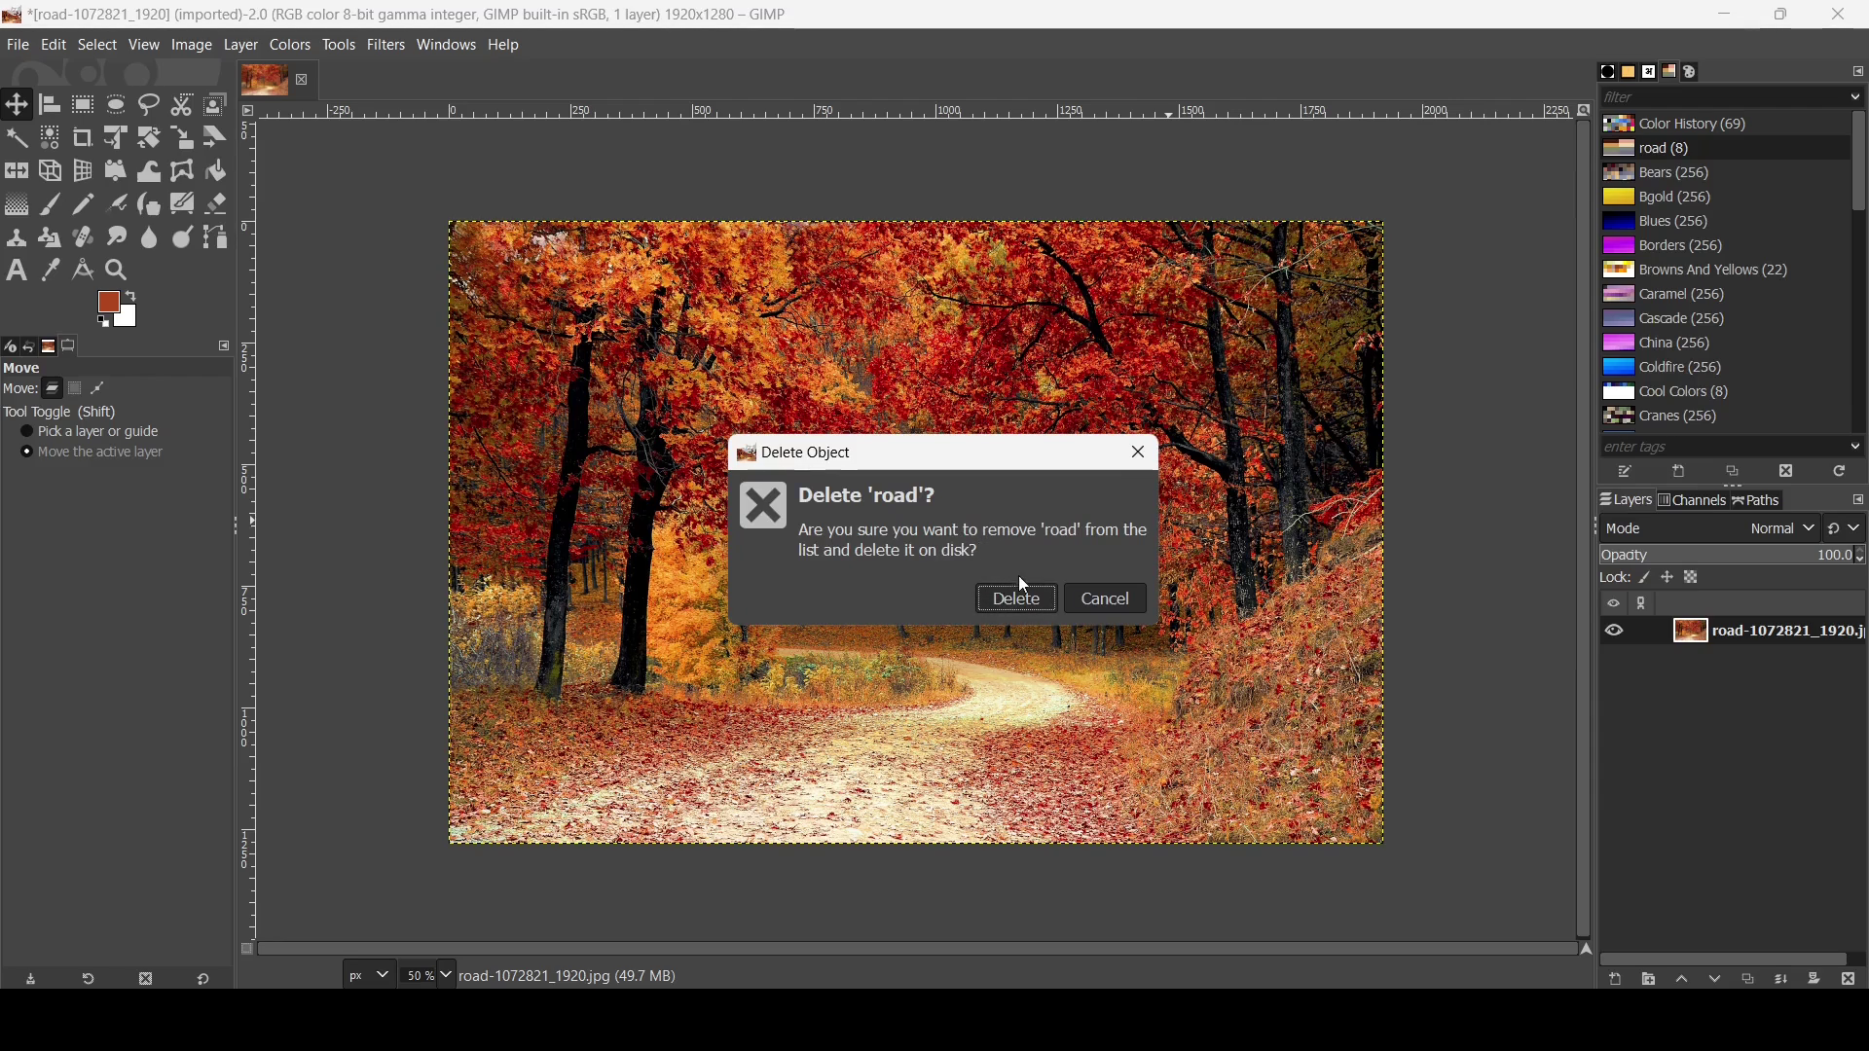
pyautogui.click(1019, 600)
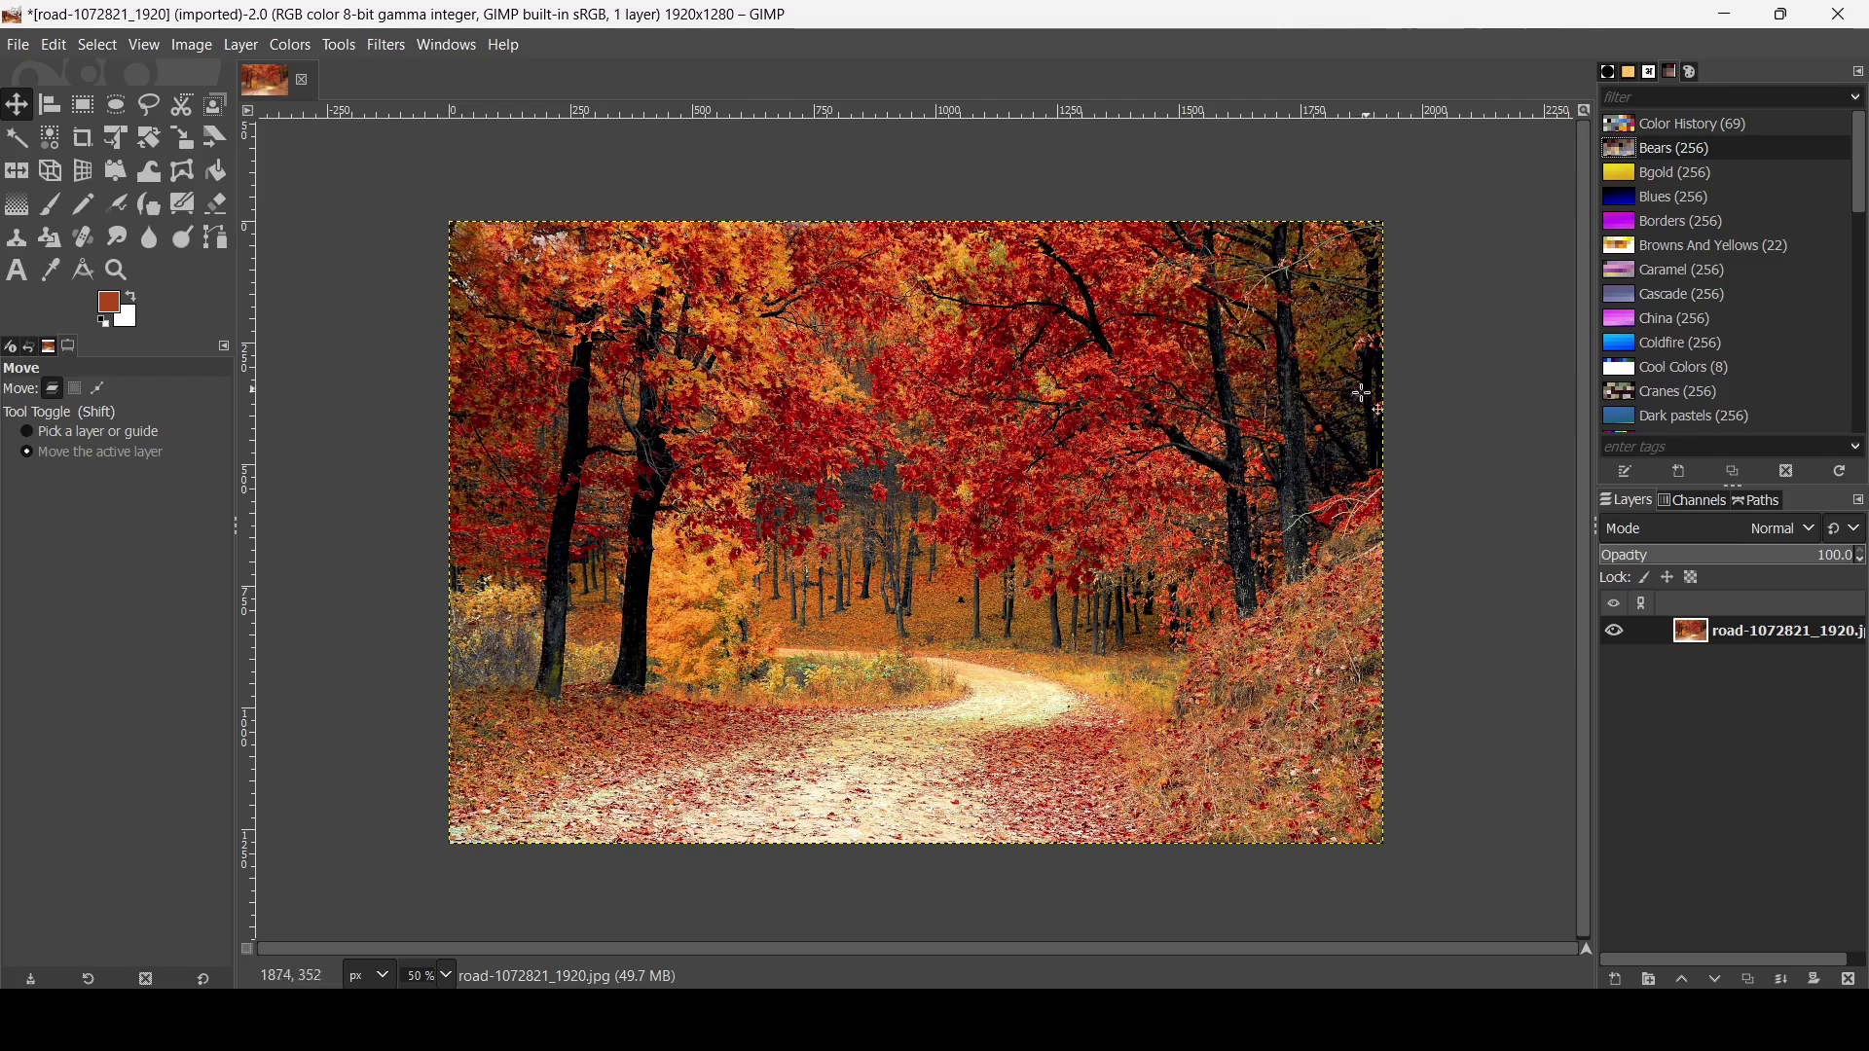
# Import an eight-colour palette from the autumn road photo and open it in the Palette Editor
pyautogui.click(1858, 73)
pyautogui.click(1742, 78)
pyautogui.click(1576, 131)
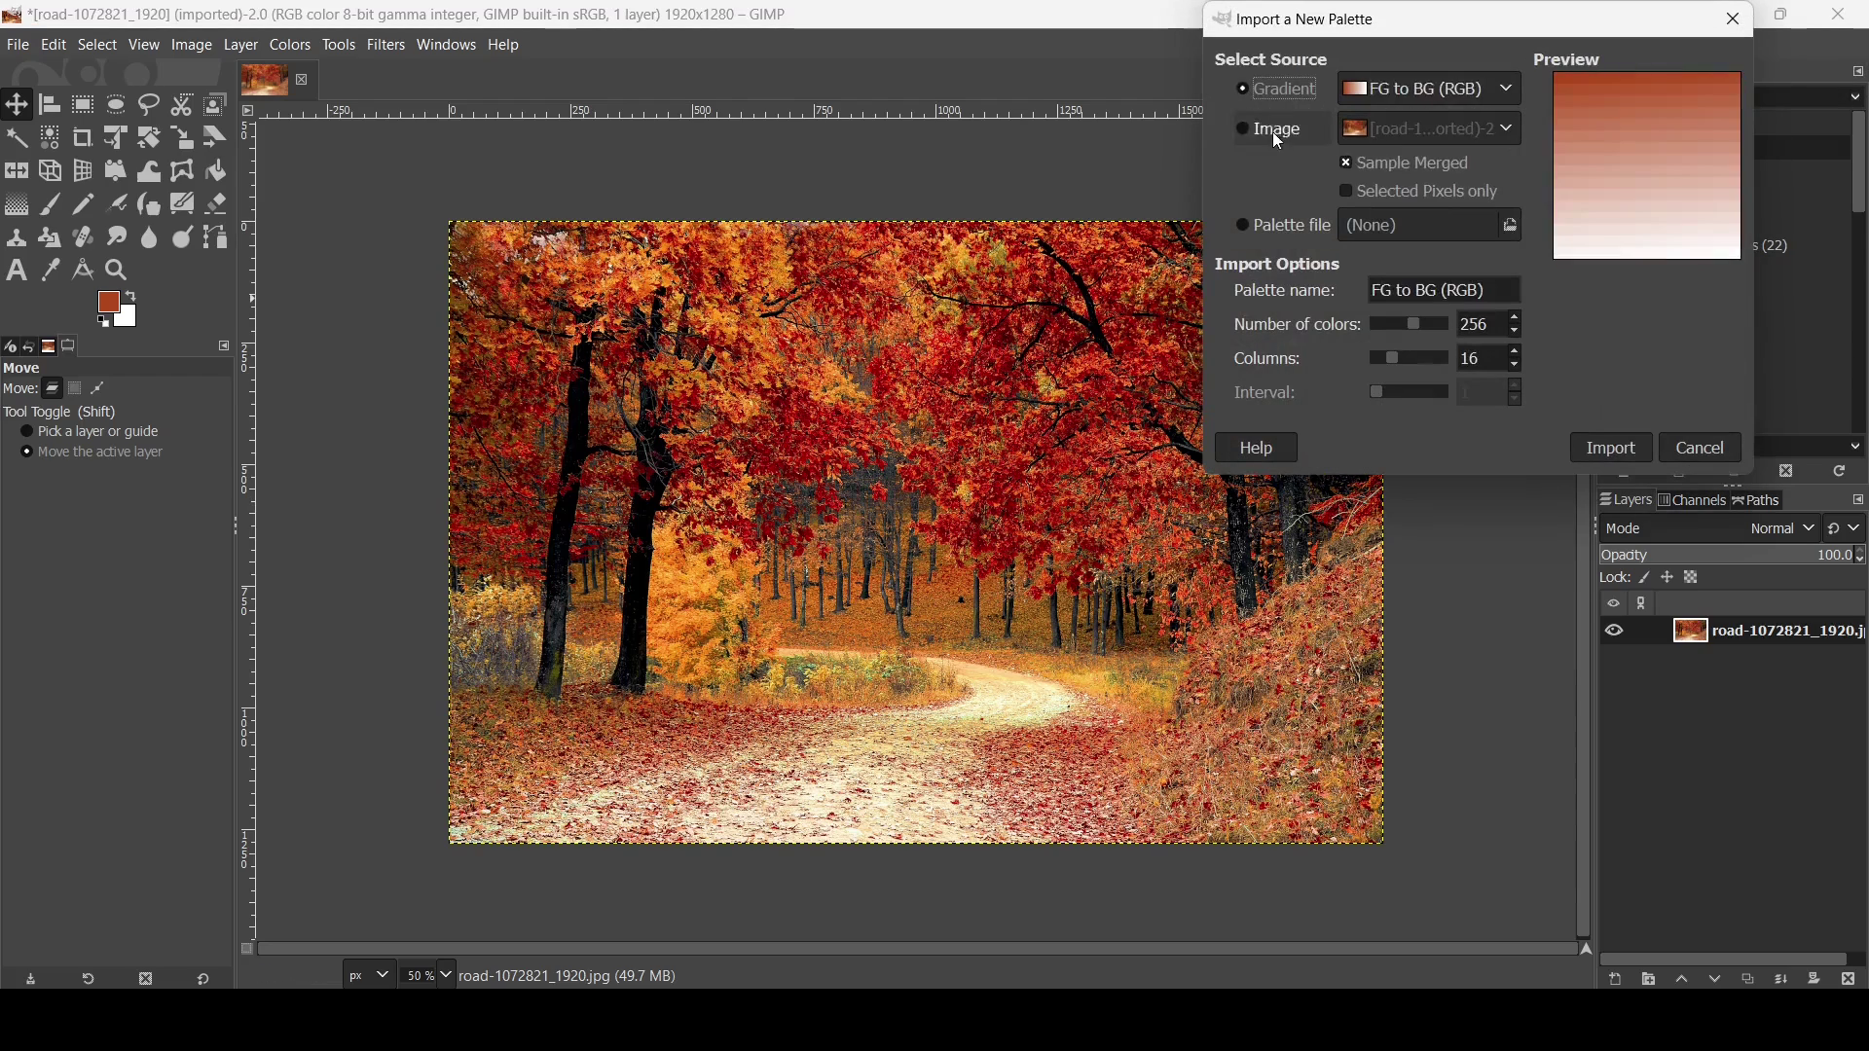
pyautogui.click(1271, 131)
pyautogui.click(1602, 442)
pyautogui.doubleClick(1676, 149)
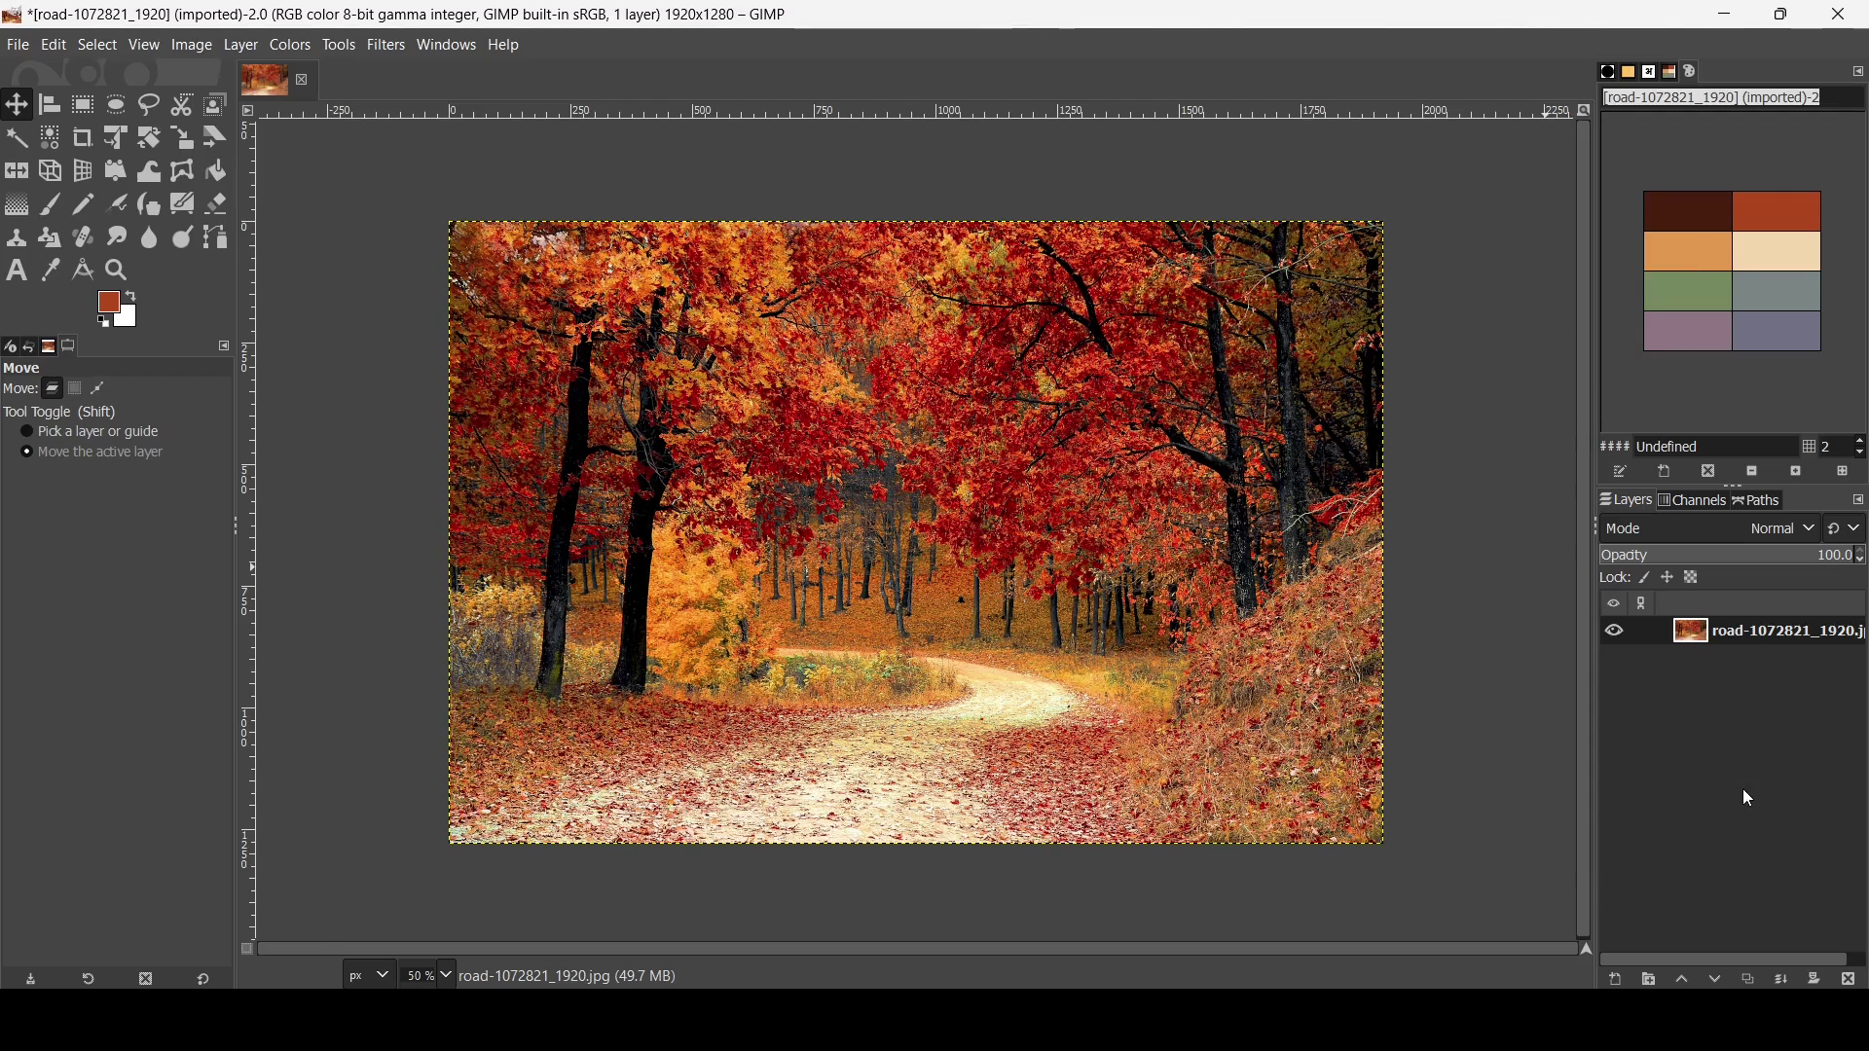
# Add a transparent 1920x1280 layer named 'Layer' above the road photo
pyautogui.click(1615, 980)
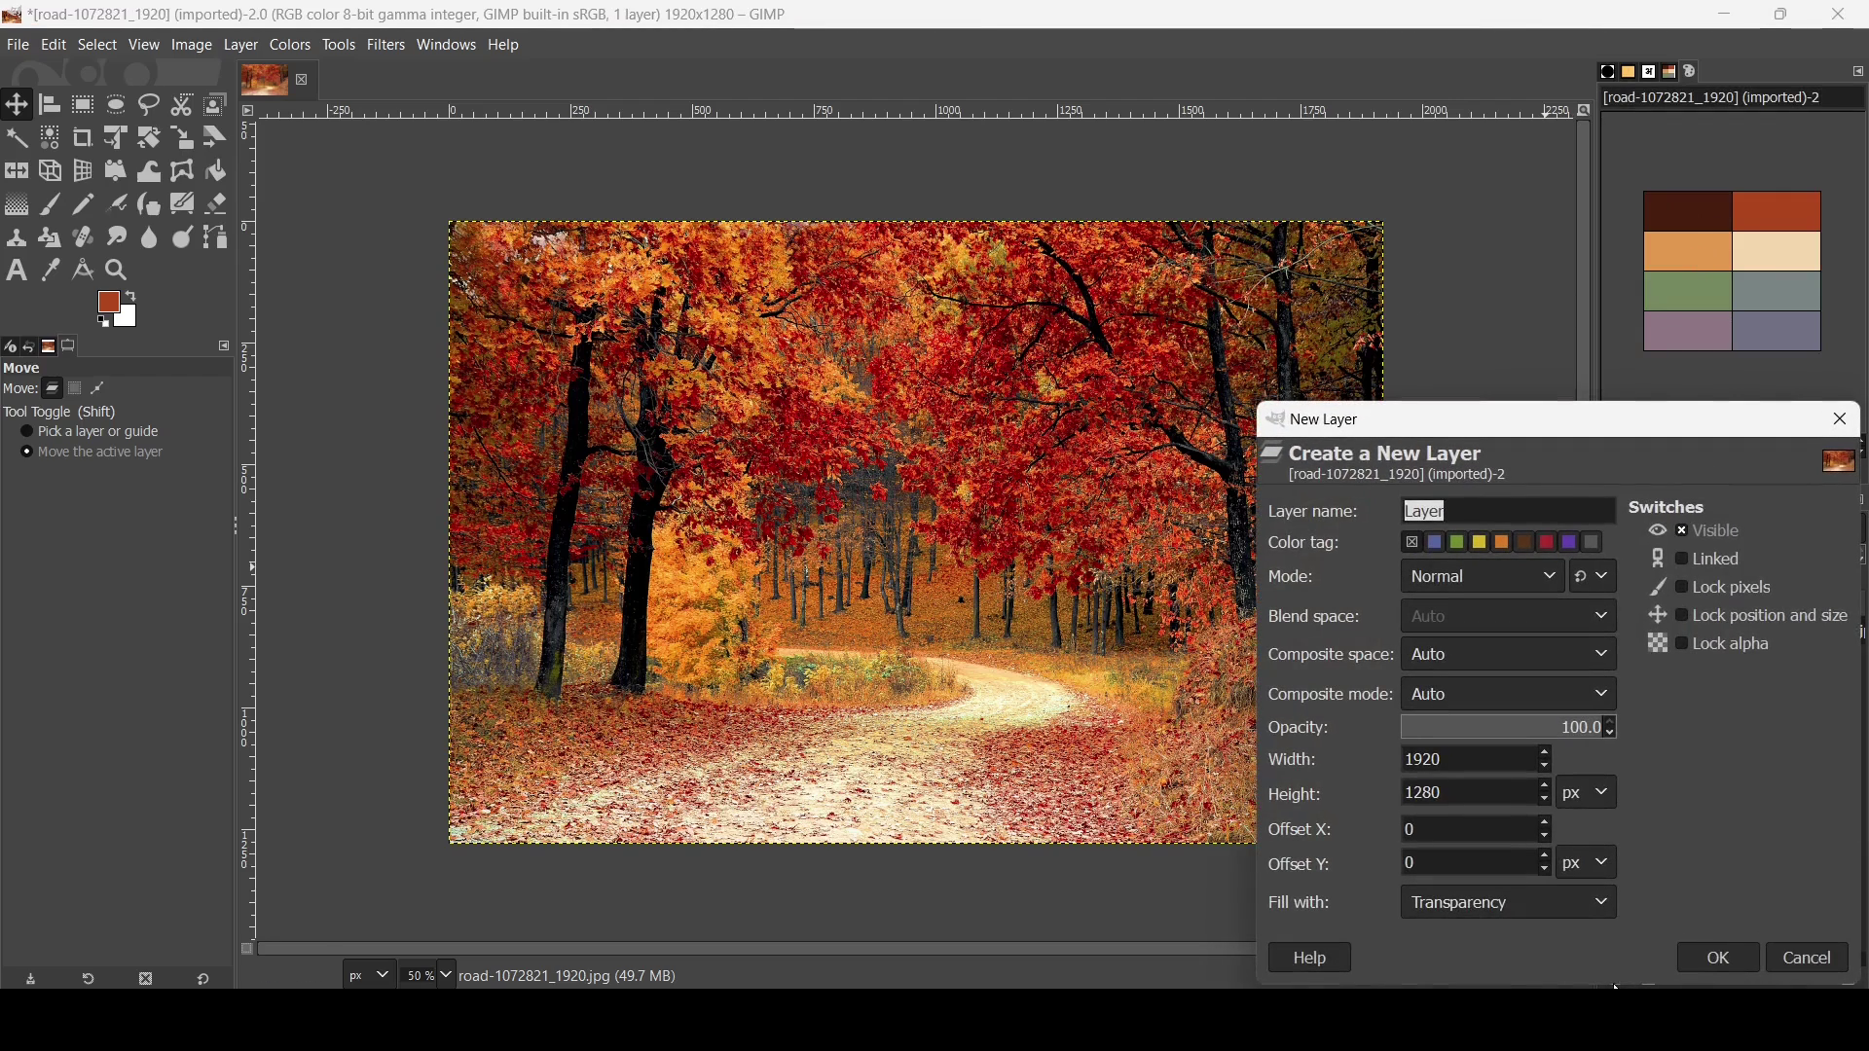
pyautogui.click(1720, 963)
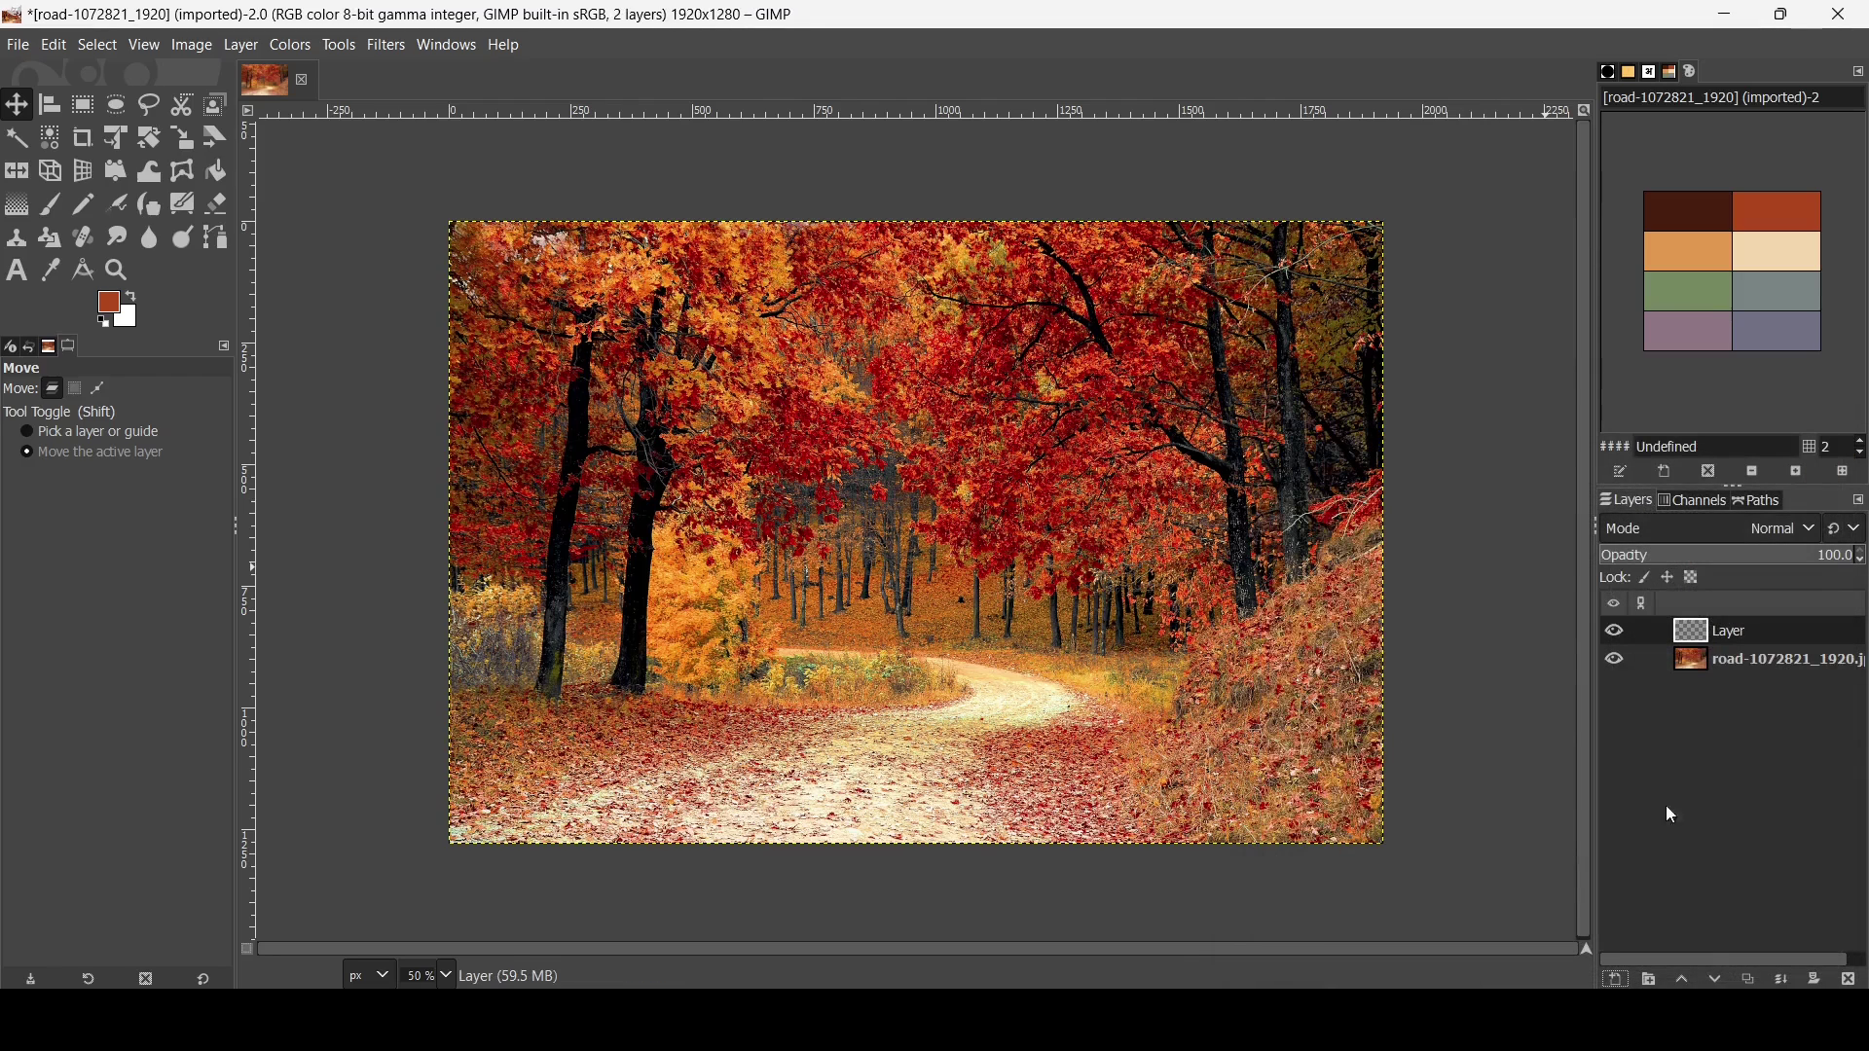
pyautogui.click(82, 106)
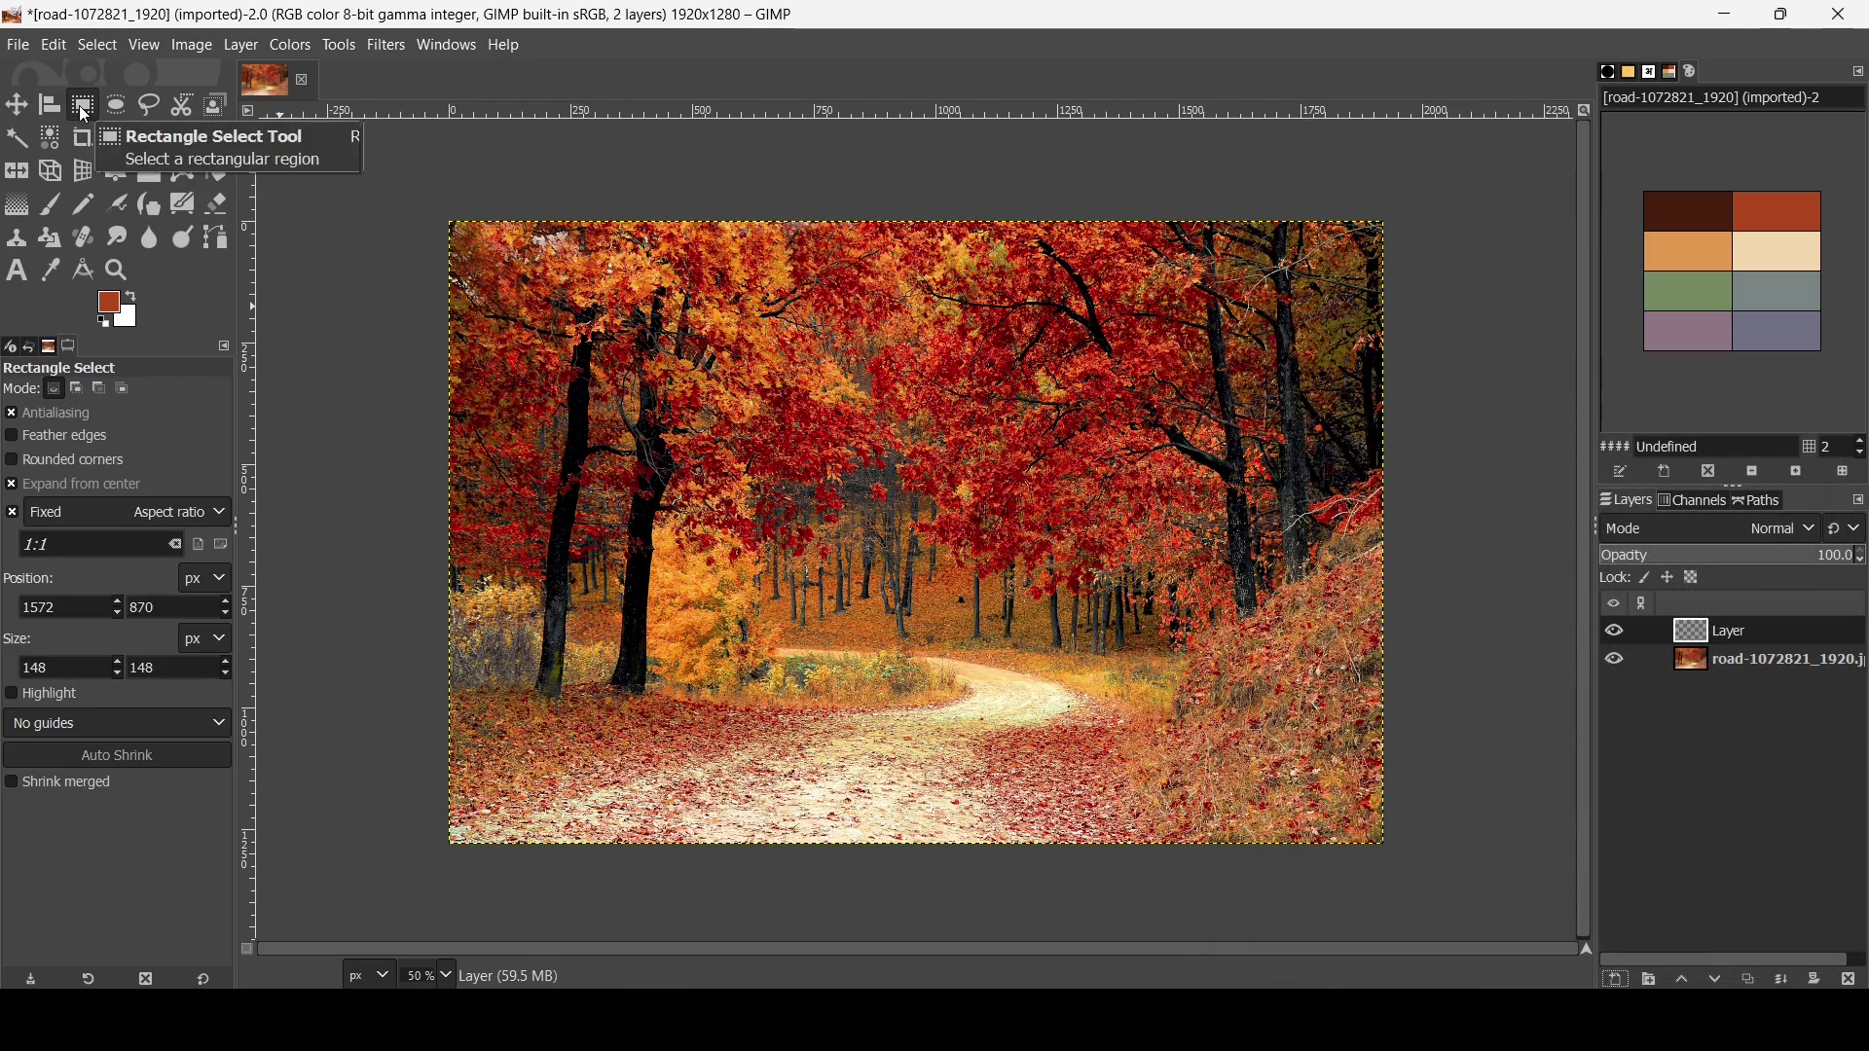
# Fill a free-proportion 520x806 rectangle on the photo's right side with white, then deselect
pyautogui.click(12, 521)
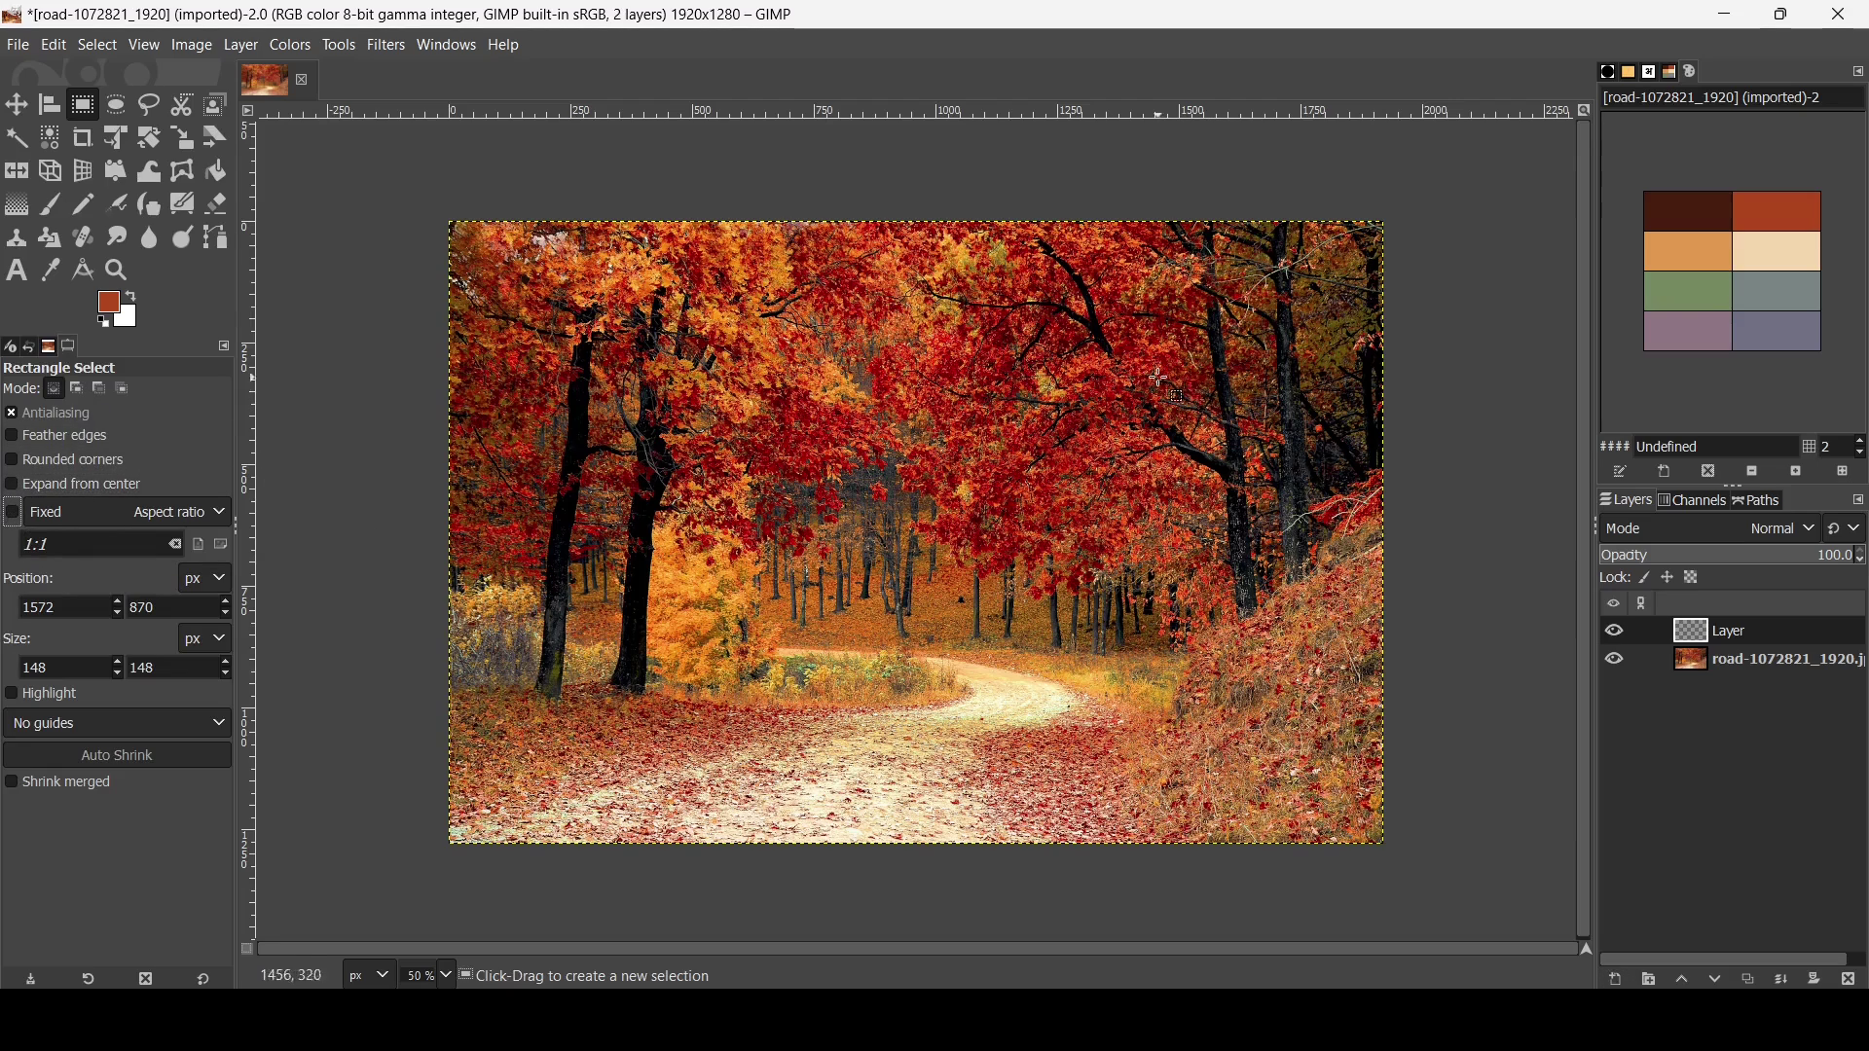
pyautogui.moveTo(1109, 368); pyautogui.dragTo(1359, 756)
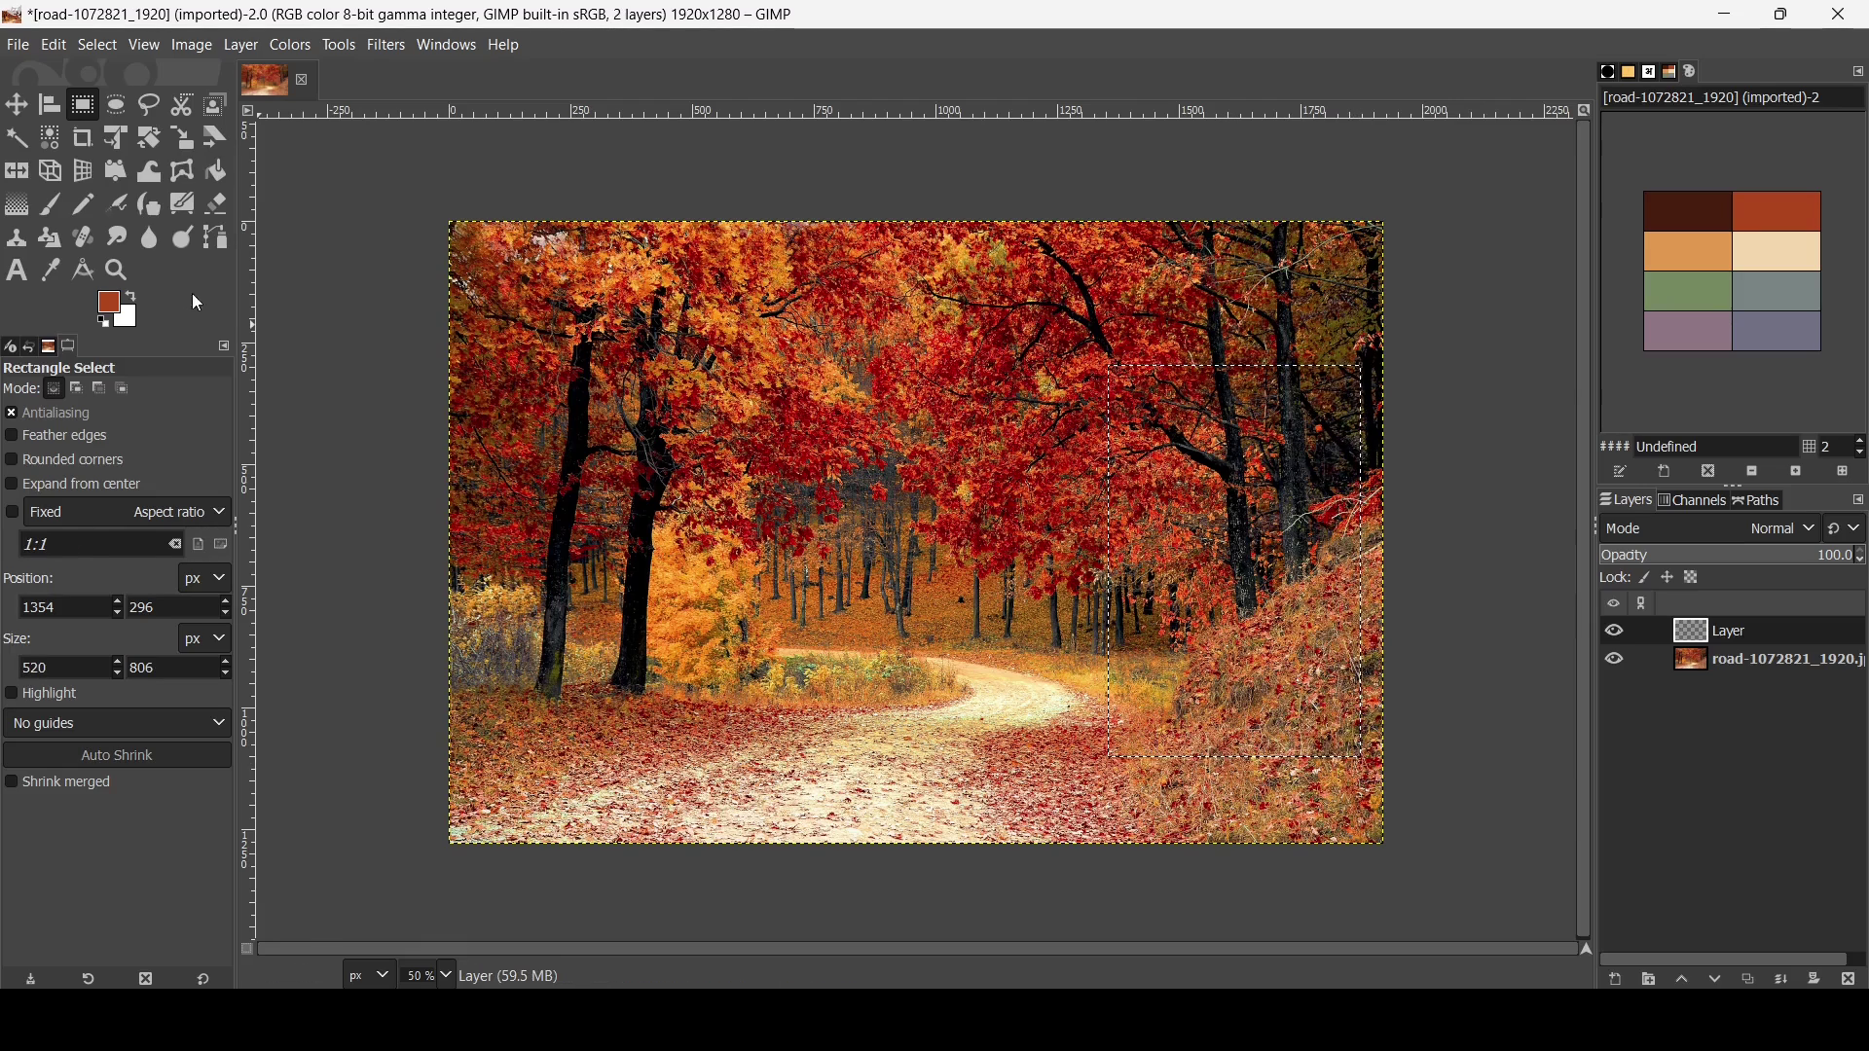
pyautogui.moveTo(127, 321); pyautogui.dragTo(1188, 513)
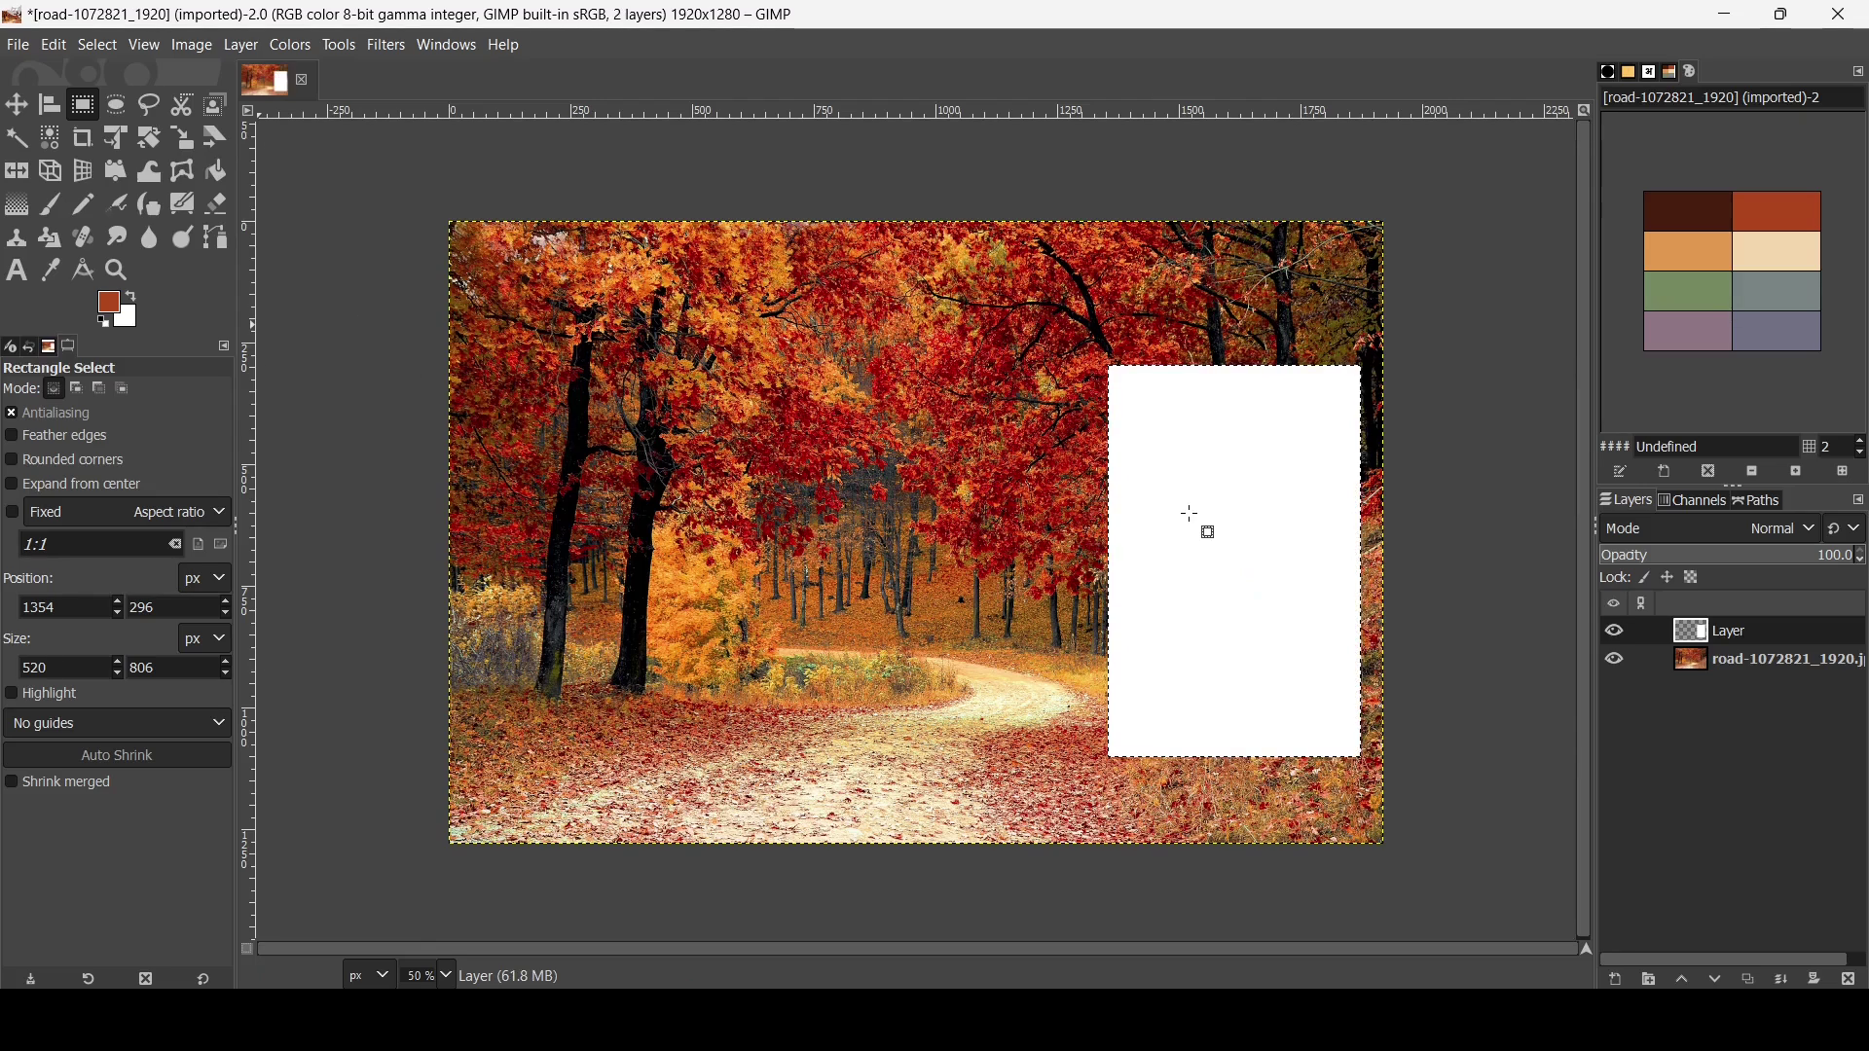
pyautogui.click(82, 43)
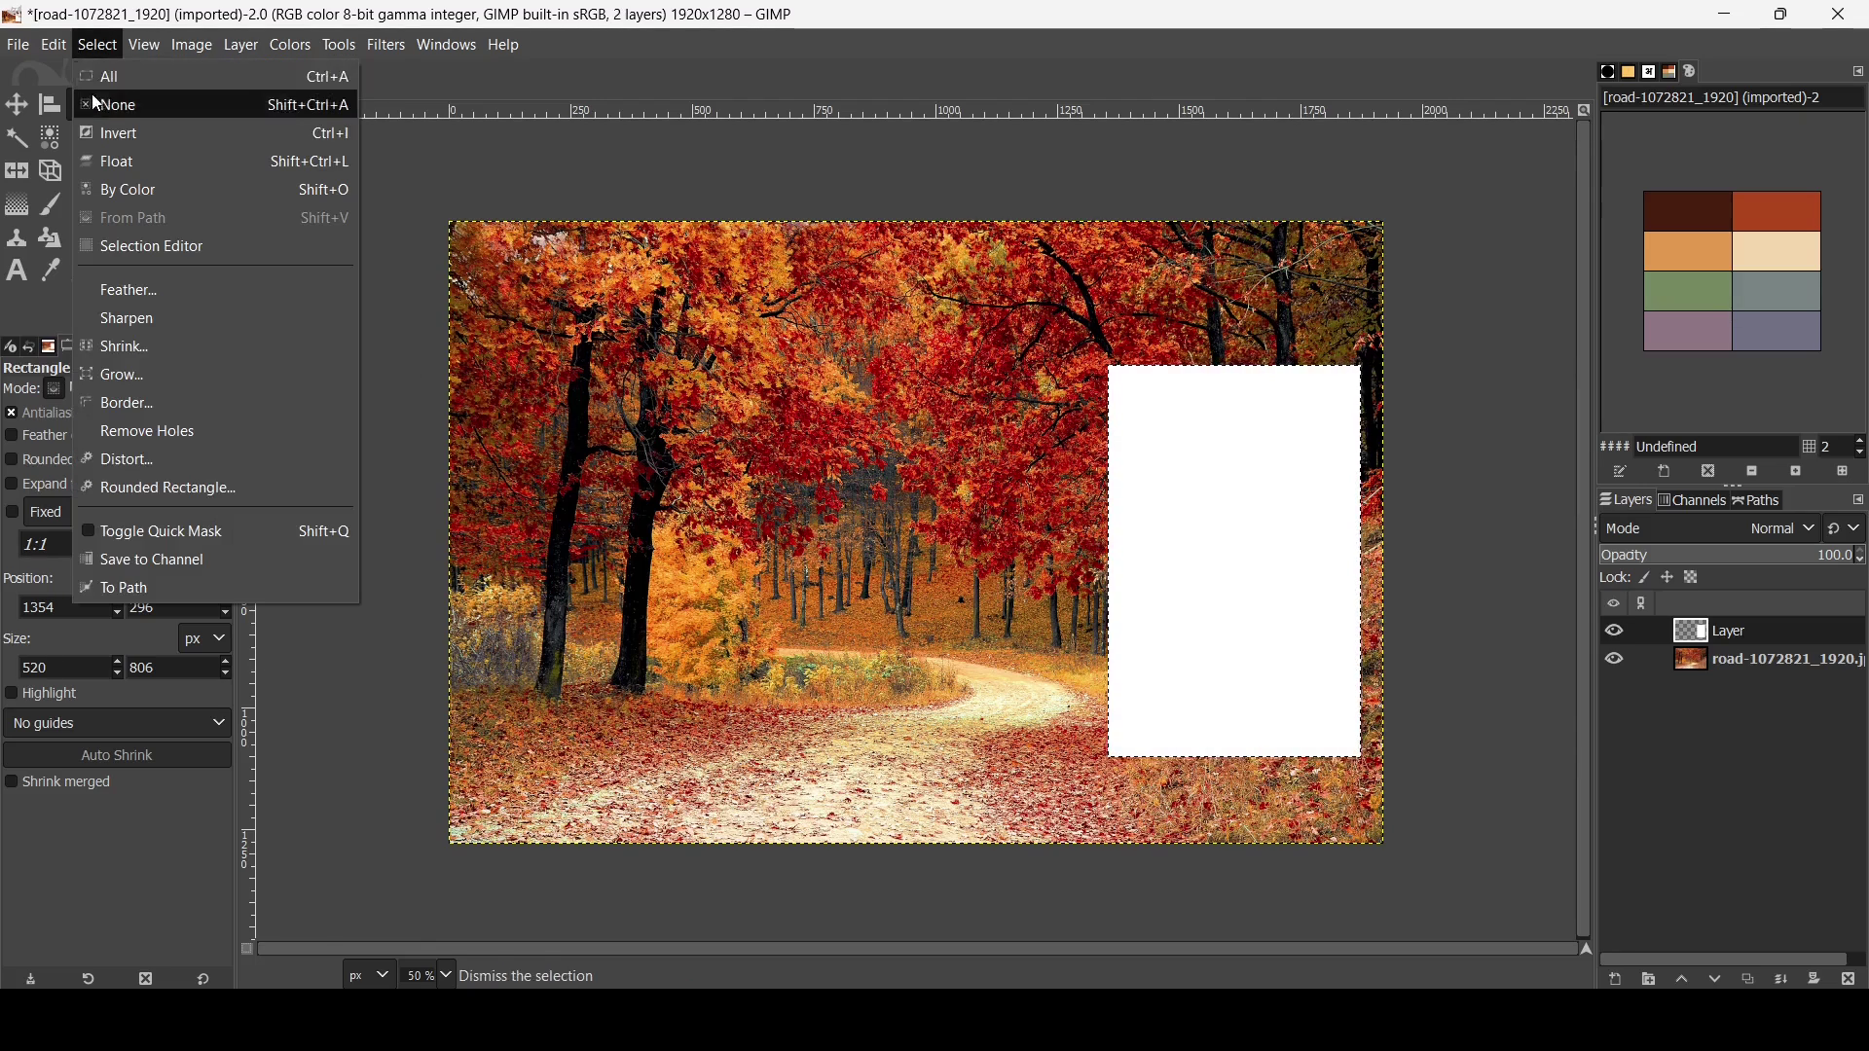
pyautogui.click(94, 97)
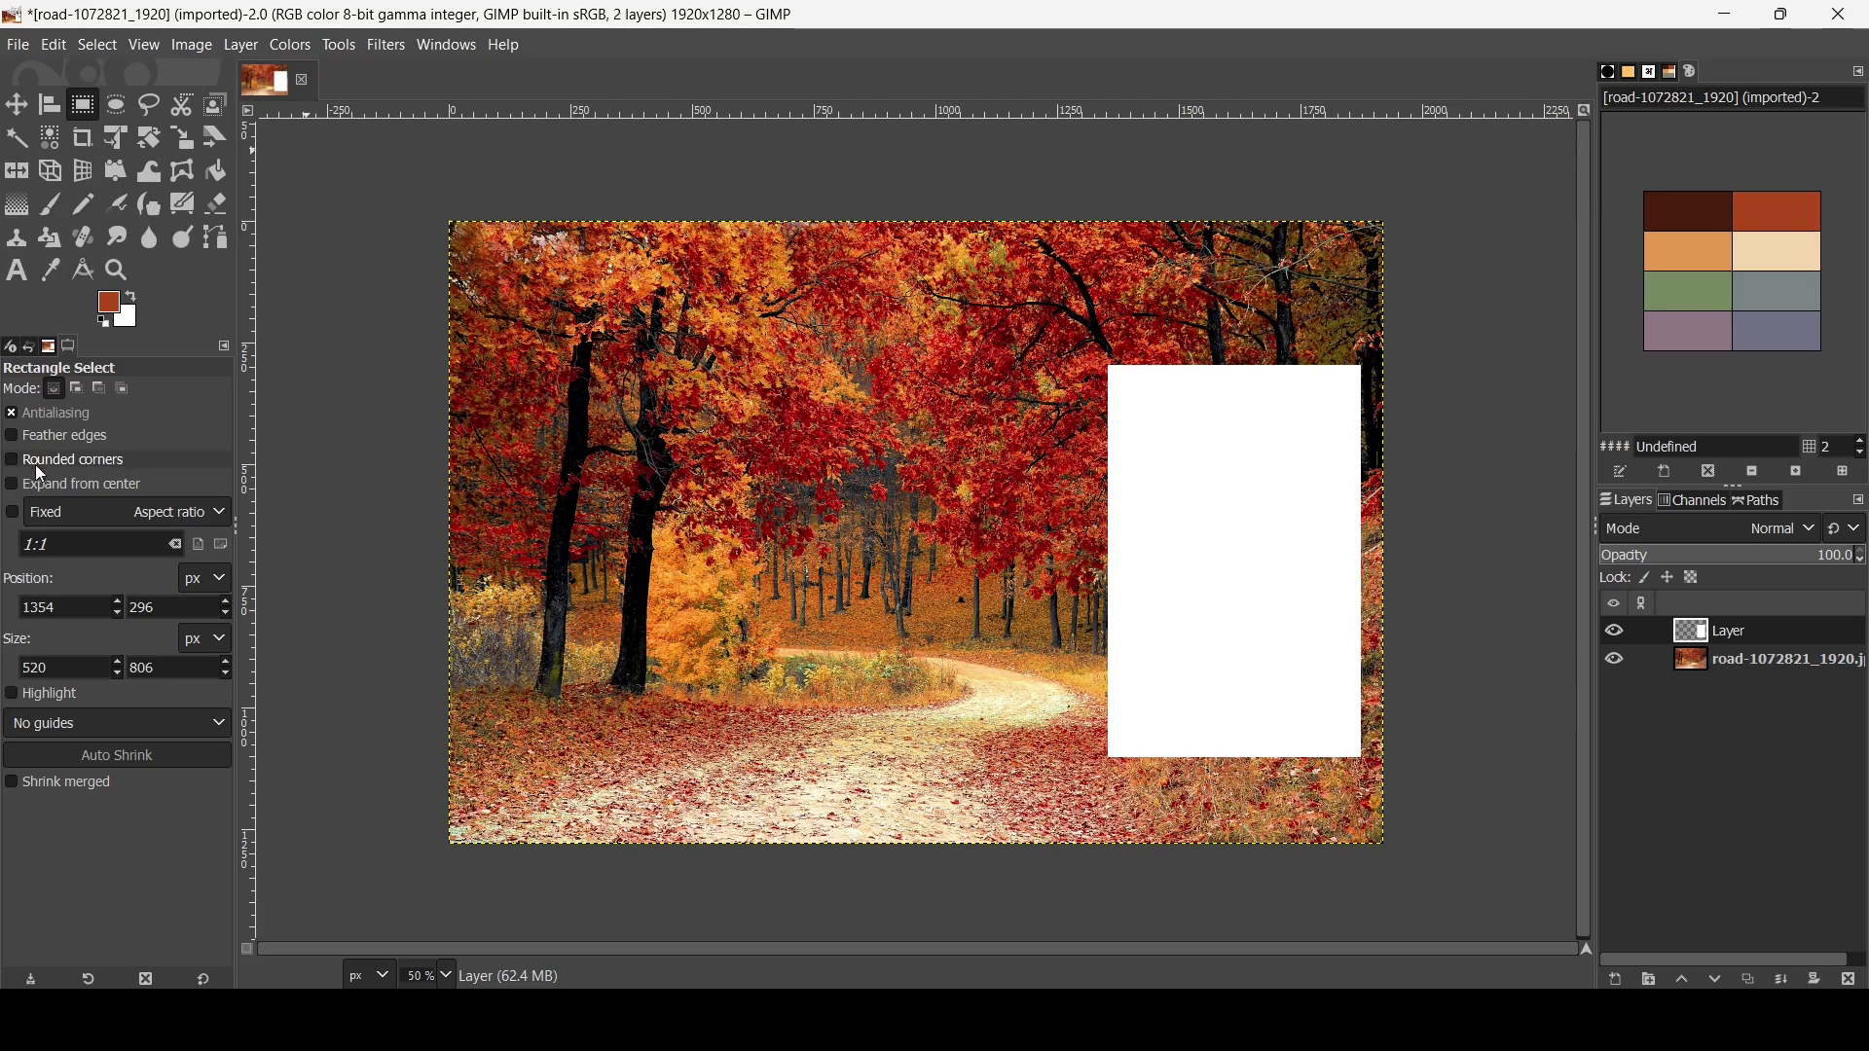
pyautogui.click(13, 516)
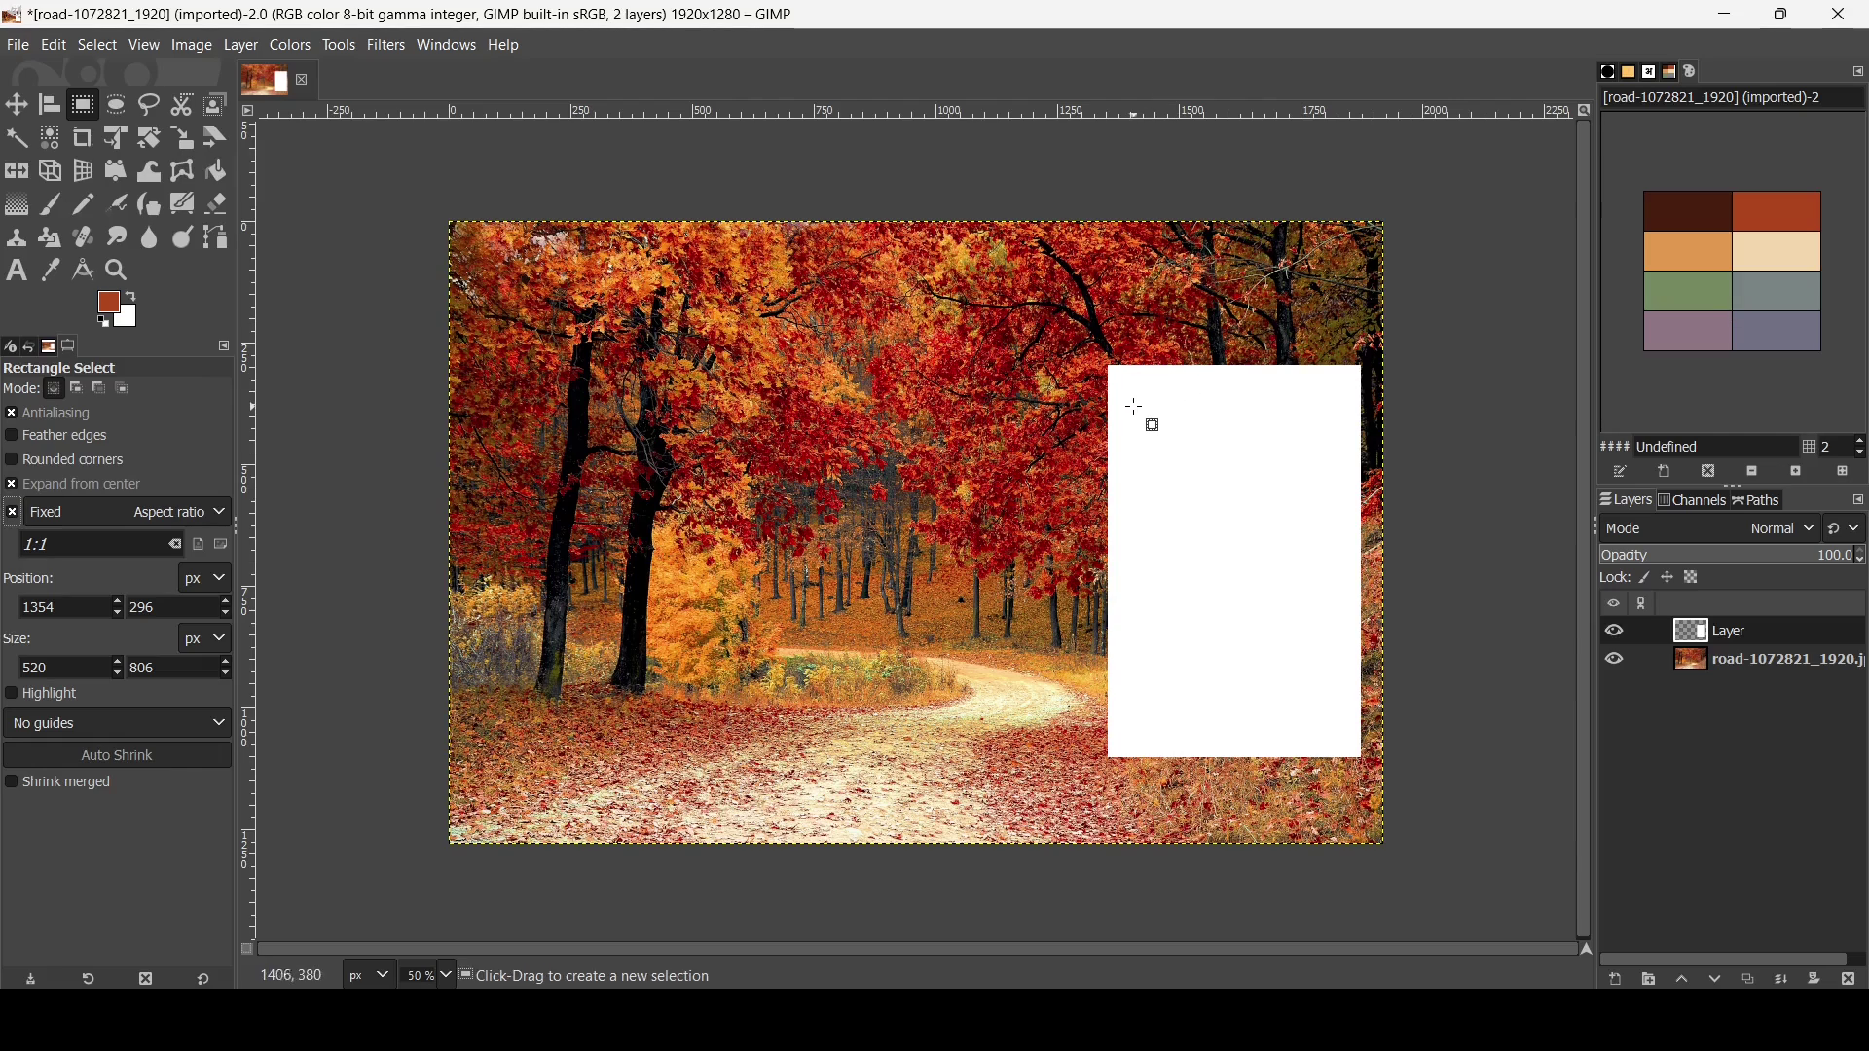
# Fill the first four 140x140 squares with dark brown, reddish-brown, orange and light tan
pyautogui.moveTo(1142, 402); pyautogui.dragTo(1176, 422)
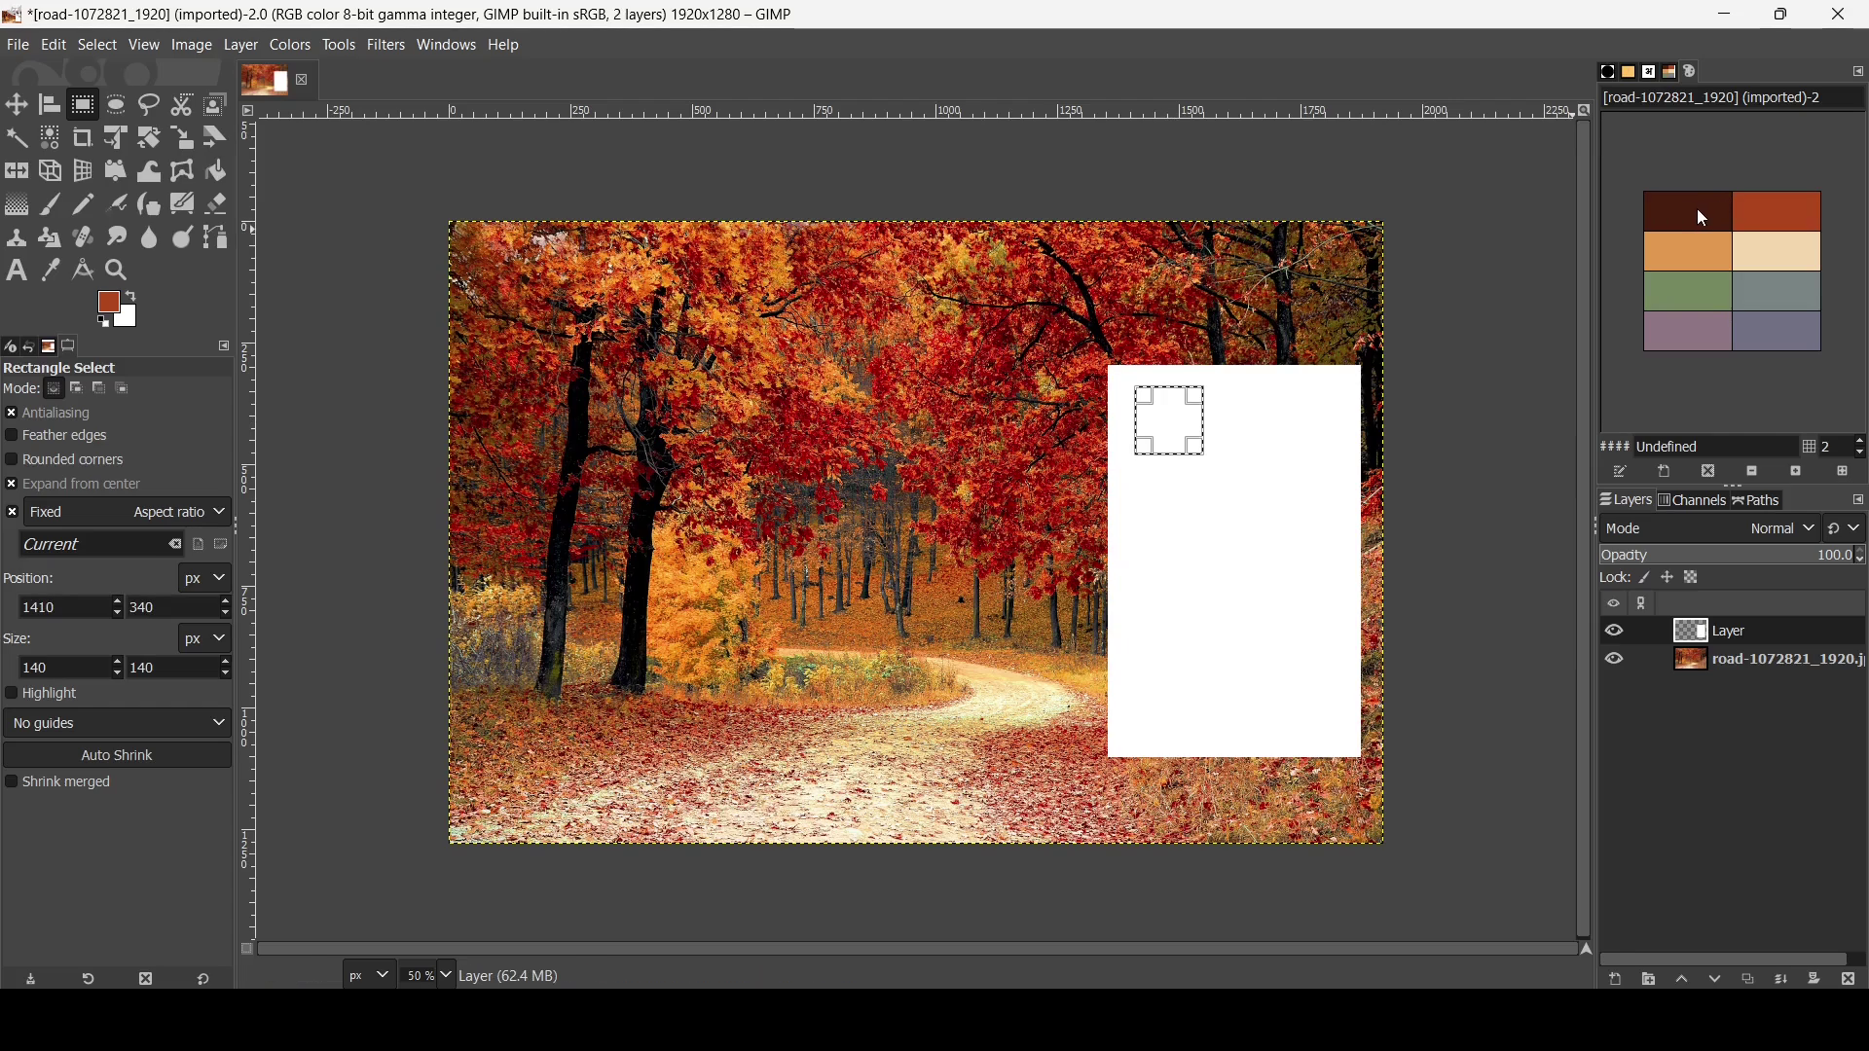
pyautogui.moveTo(1702, 214); pyautogui.dragTo(1161, 410)
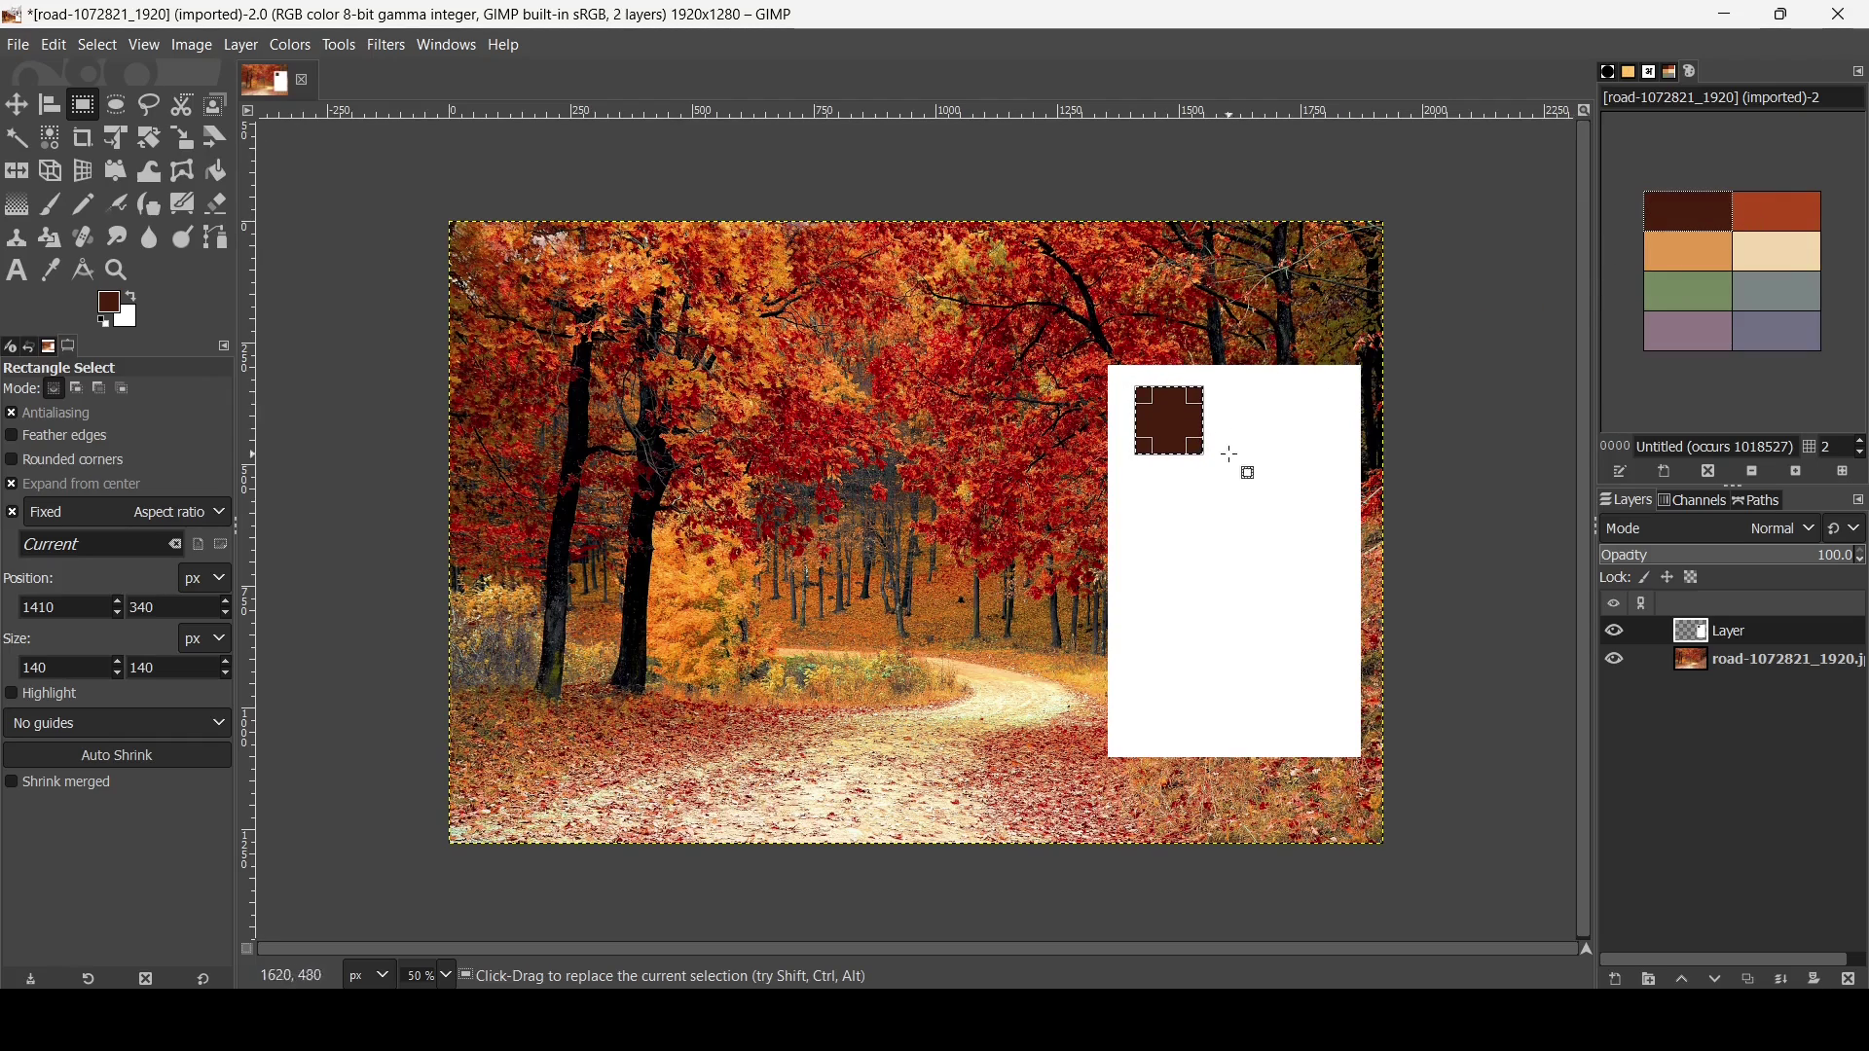
pyautogui.moveTo(1175, 420); pyautogui.dragTo(1299, 428)
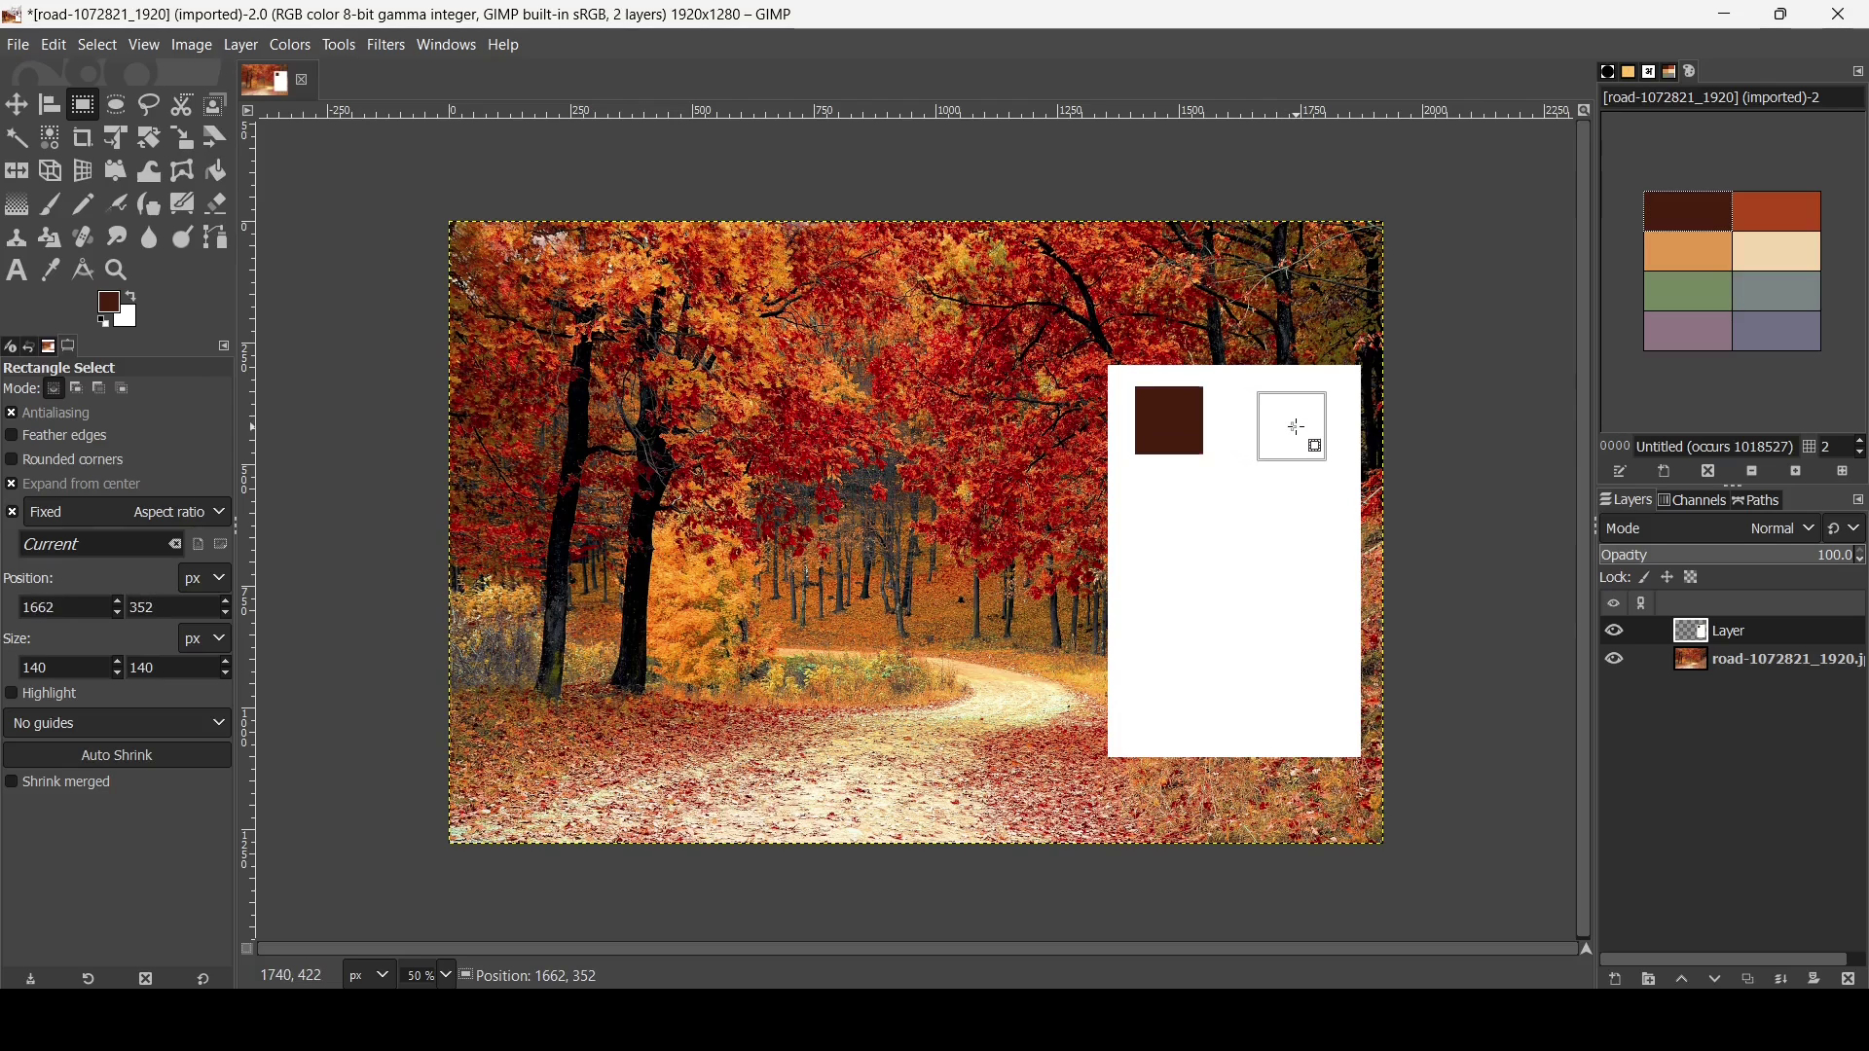
pyautogui.moveTo(1299, 429); pyautogui.dragTo(1299, 425)
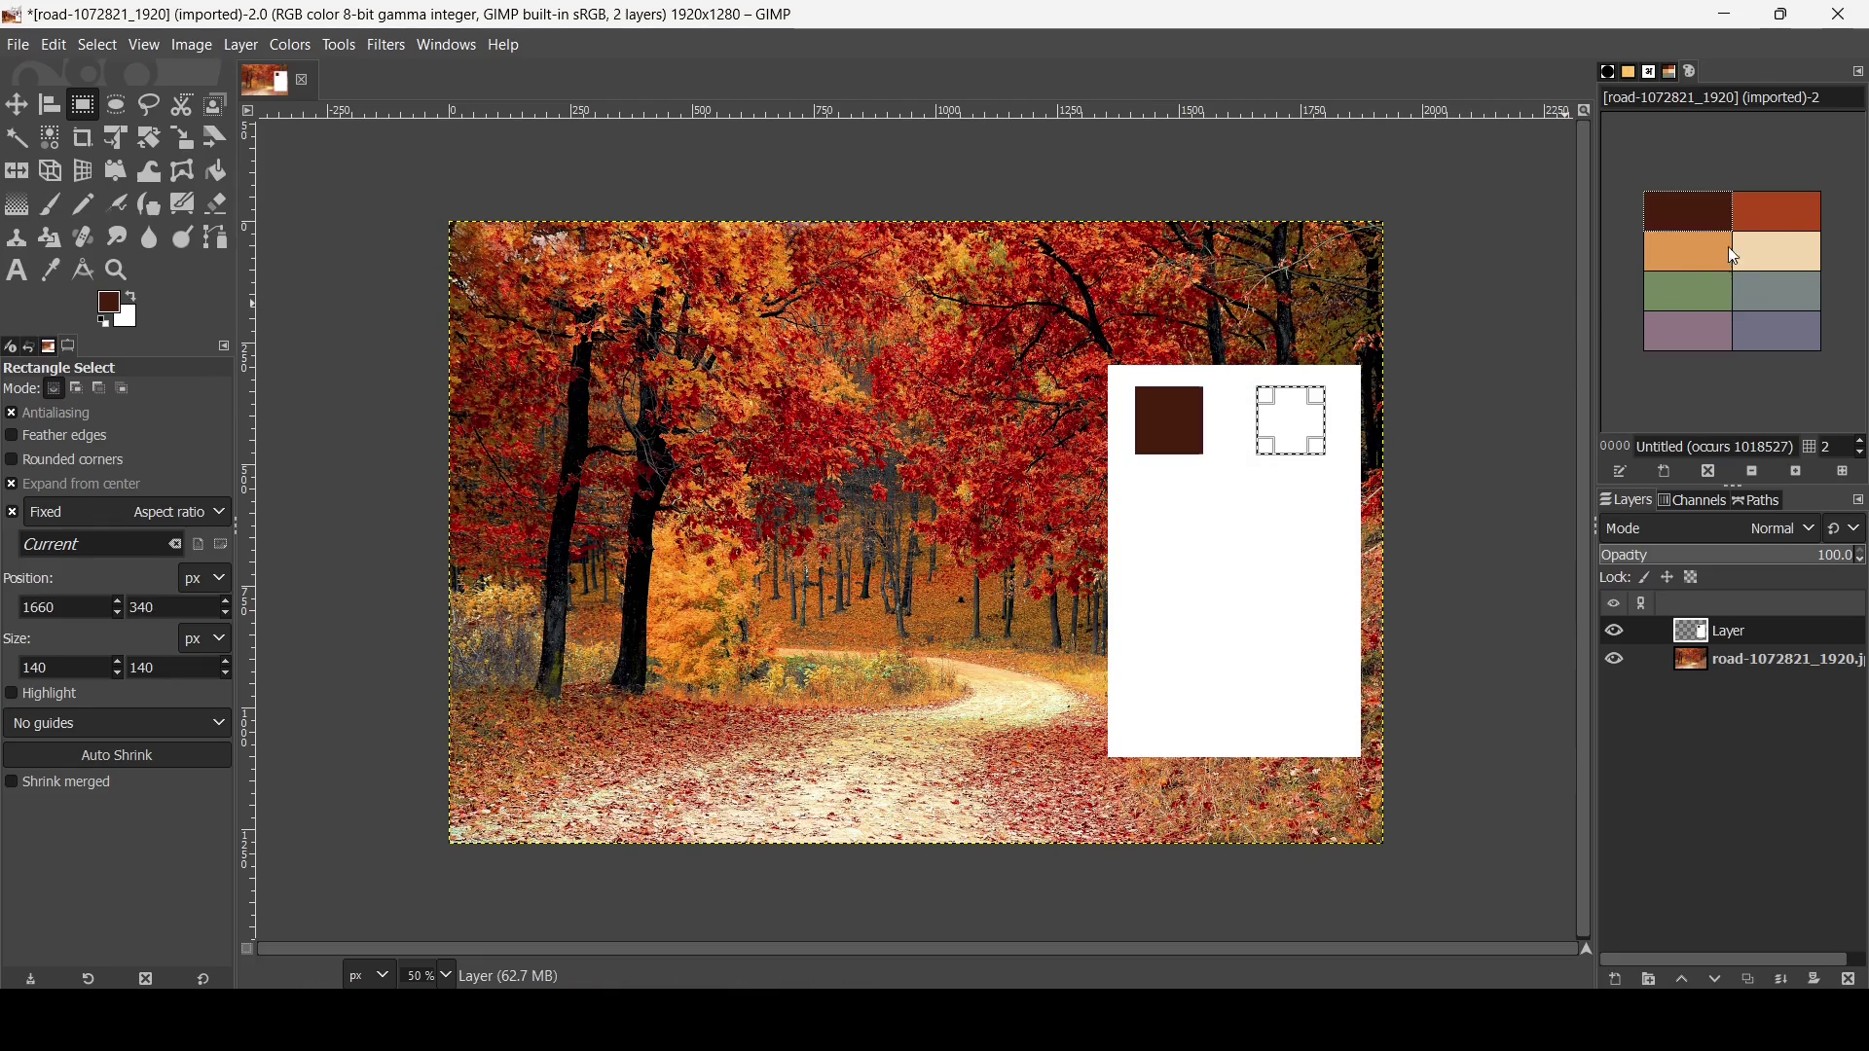
pyautogui.moveTo(1767, 229); pyautogui.dragTo(1177, 511)
pyautogui.moveTo(1688, 251); pyautogui.dragTo(1293, 506)
pyautogui.moveTo(1781, 251); pyautogui.dragTo(1297, 499)
# Fill the remaining four squares with green, grey-blue, purple and slate blue, then deselect
pyautogui.moveTo(1168, 596); pyautogui.dragTo(1170, 608)
pyautogui.moveTo(1689, 292); pyautogui.dragTo(1168, 608)
pyautogui.moveTo(1285, 595); pyautogui.dragTo(1287, 607)
pyautogui.moveTo(1781, 291); pyautogui.dragTo(1286, 608)
pyautogui.moveTo(1168, 692); pyautogui.dragTo(1167, 702)
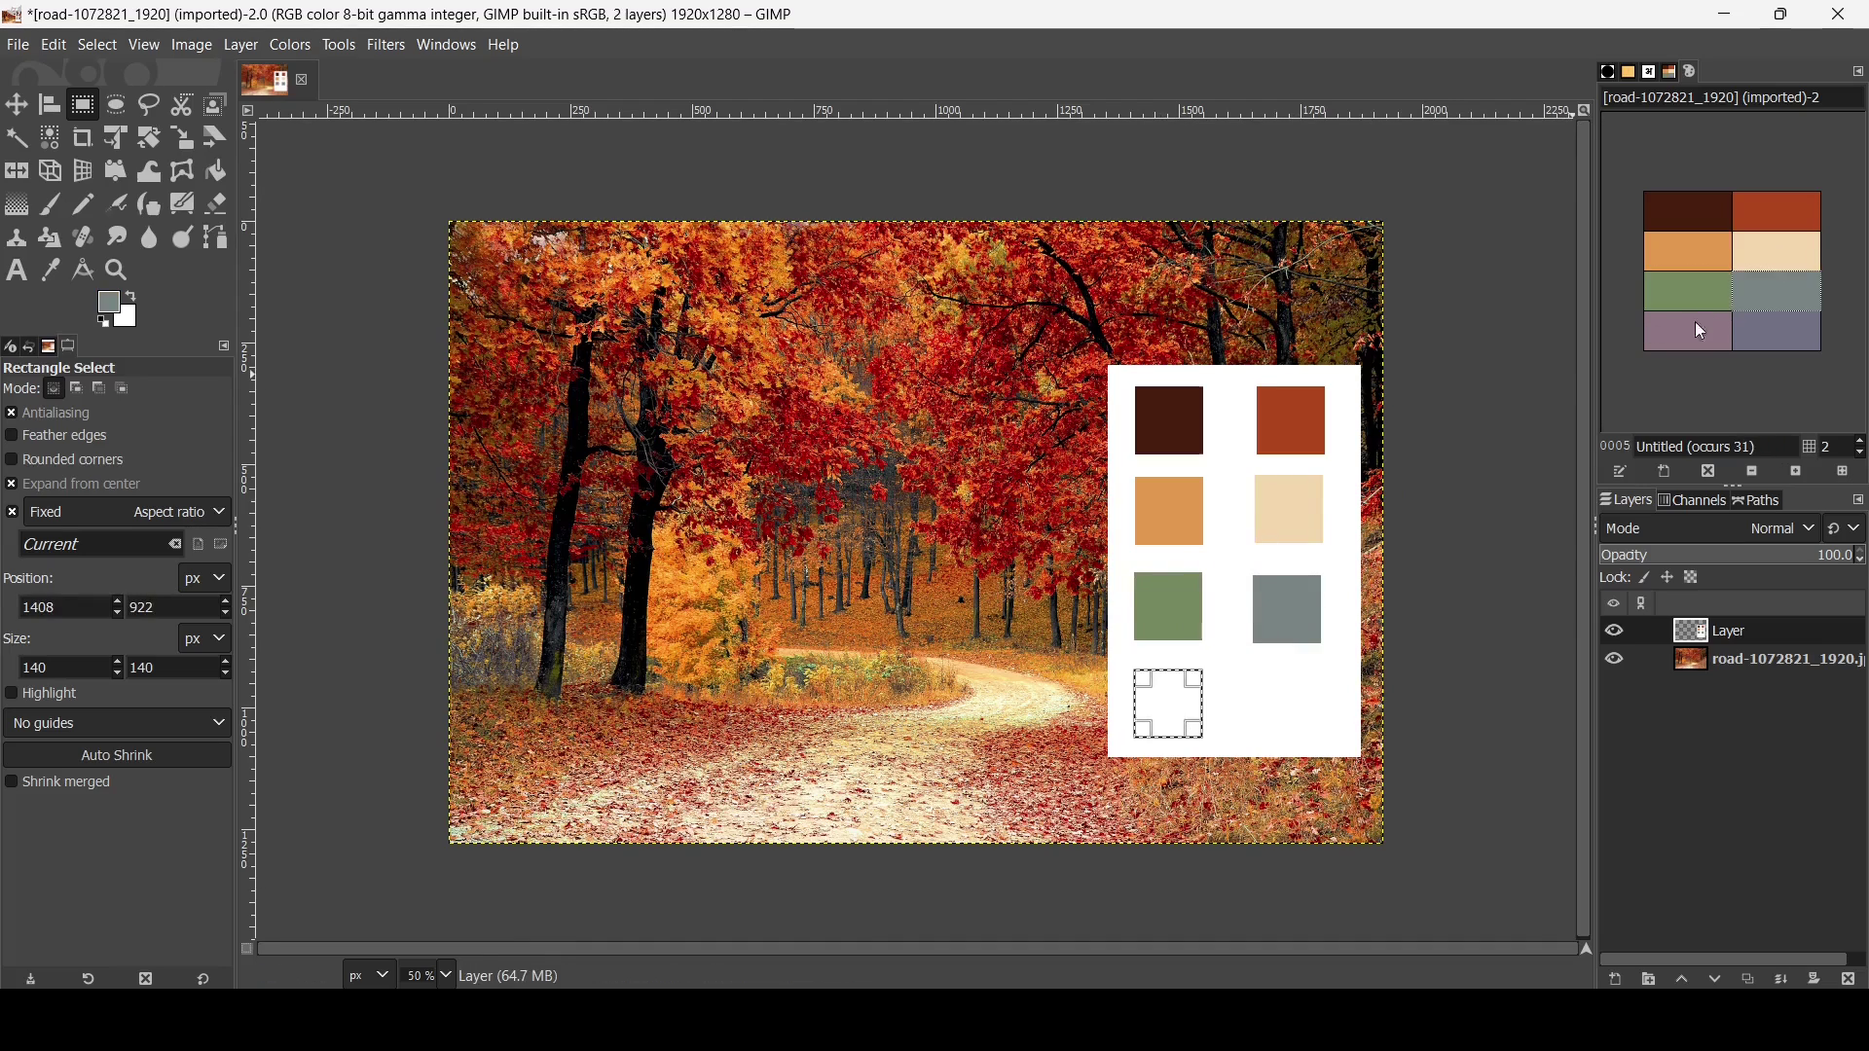
pyautogui.moveTo(1702, 321); pyautogui.dragTo(1168, 704)
pyautogui.moveTo(1284, 696); pyautogui.dragTo(1289, 713)
pyautogui.moveTo(1781, 333); pyautogui.dragTo(1289, 706)
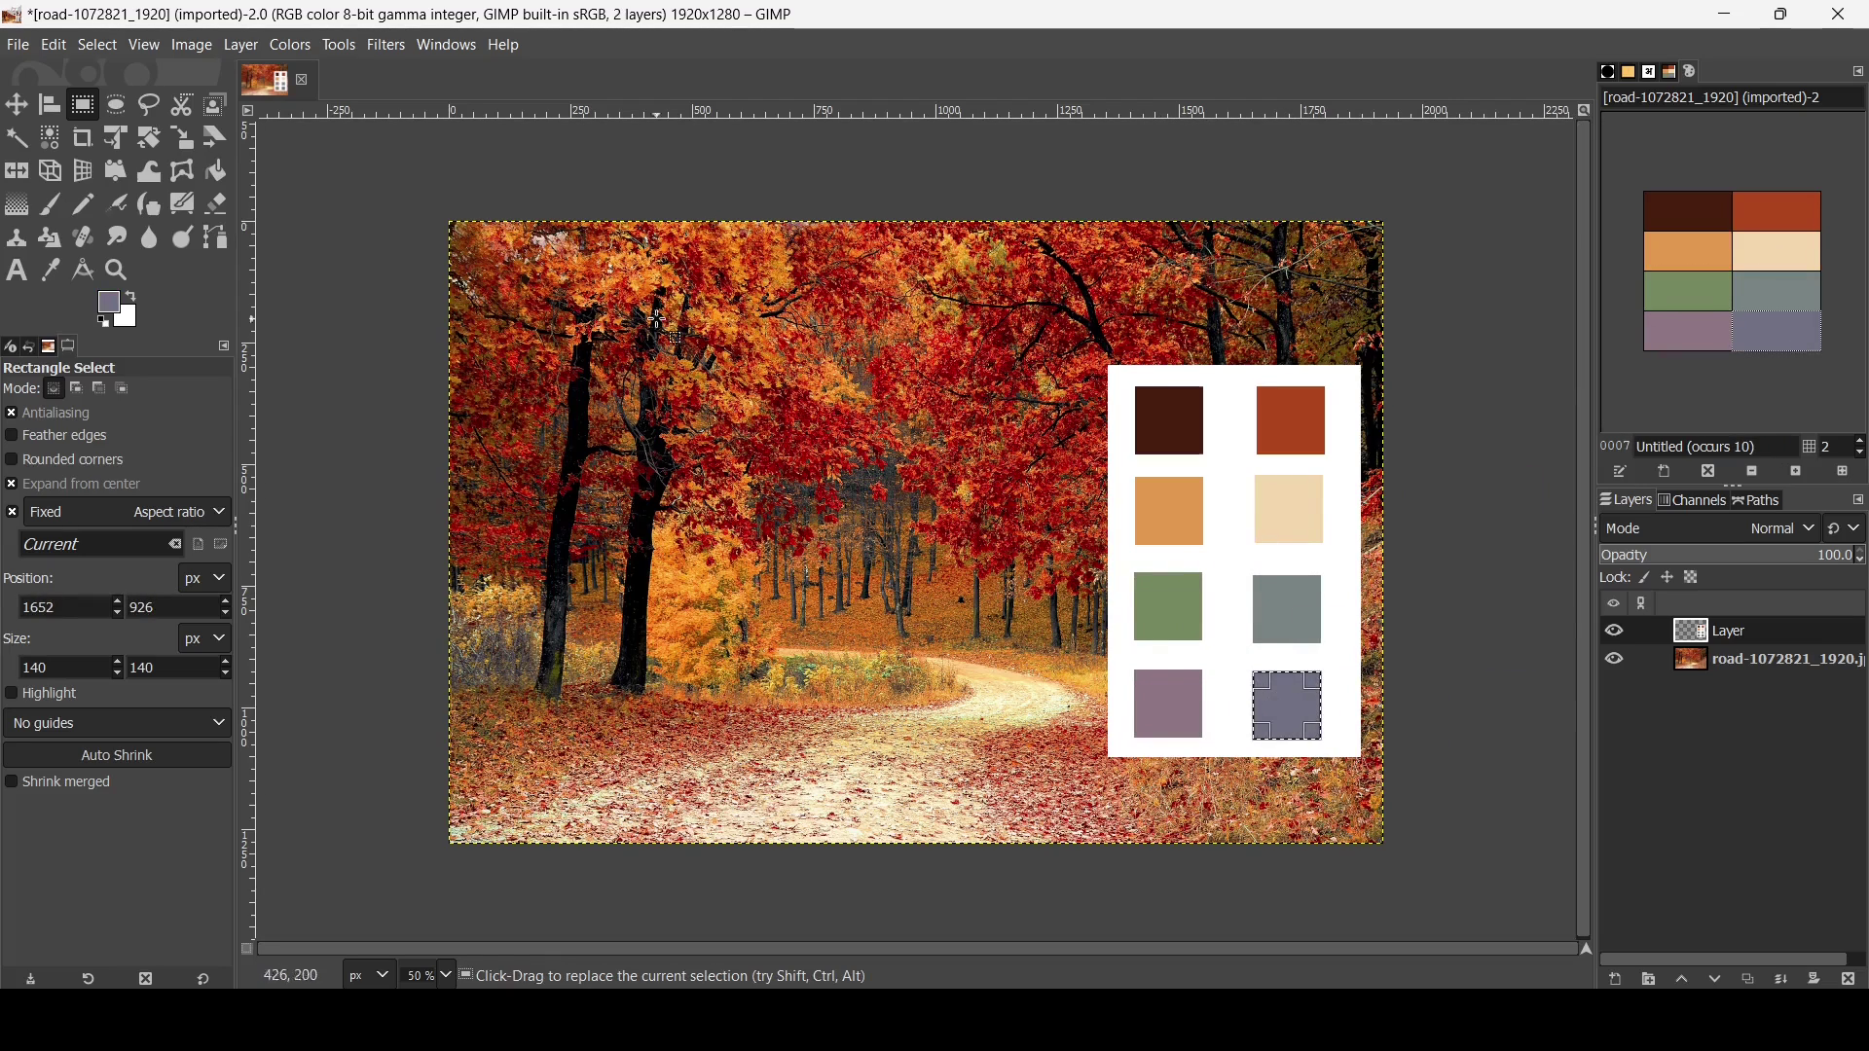
pyautogui.click(98, 50)
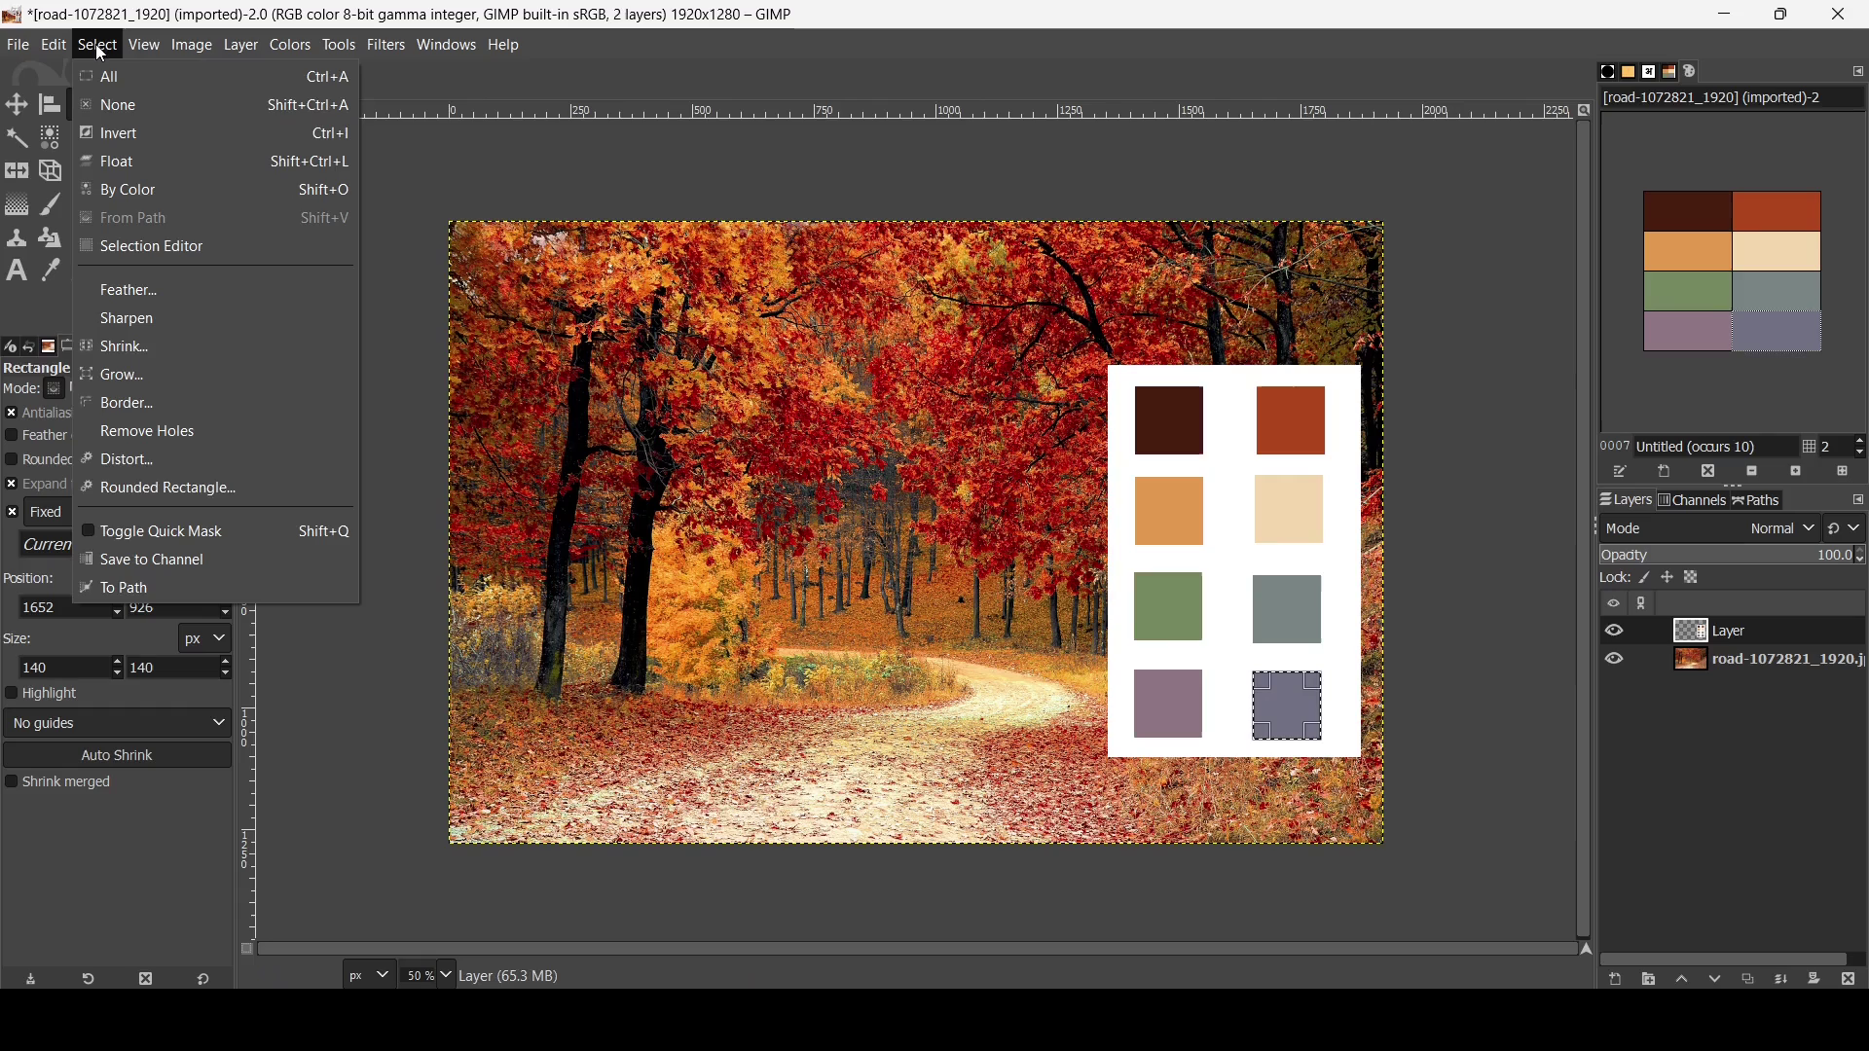
pyautogui.click(102, 103)
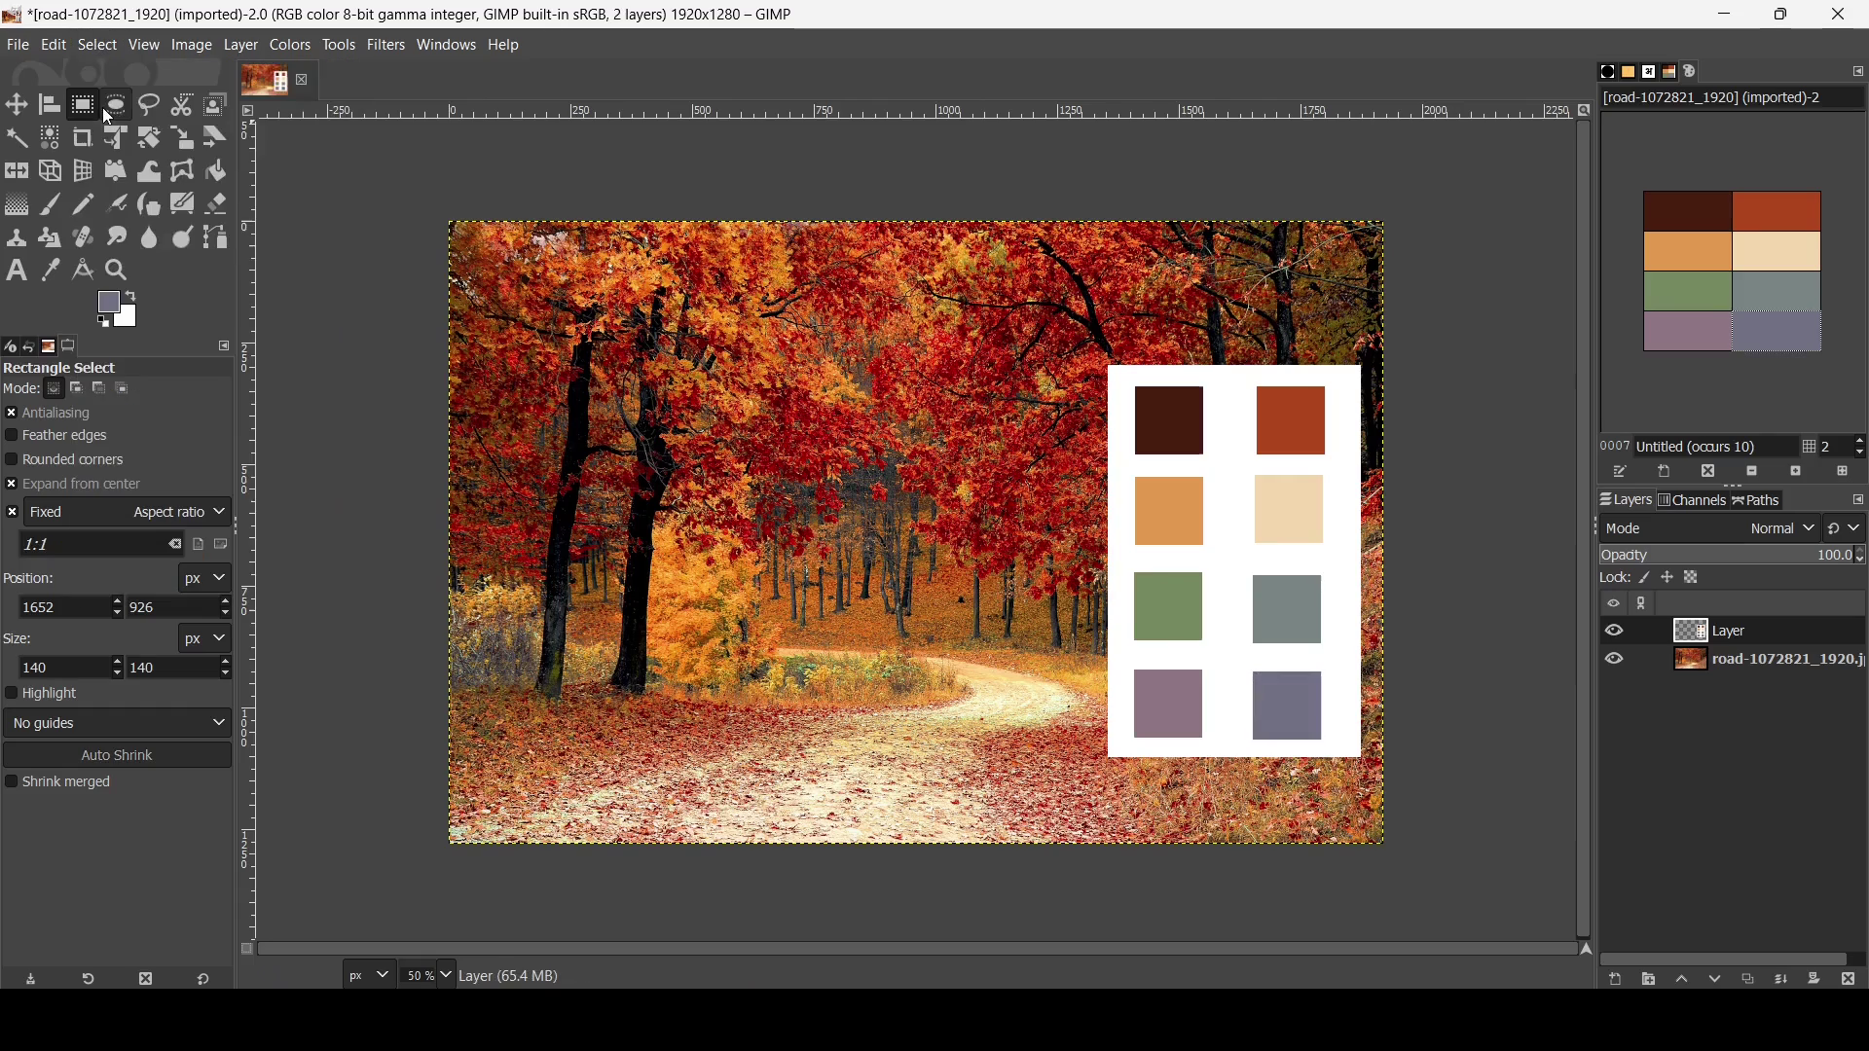
# With the Color Picker, take the grey-green swatch as background and the beige swatch as foreground
pyautogui.click(47, 276)
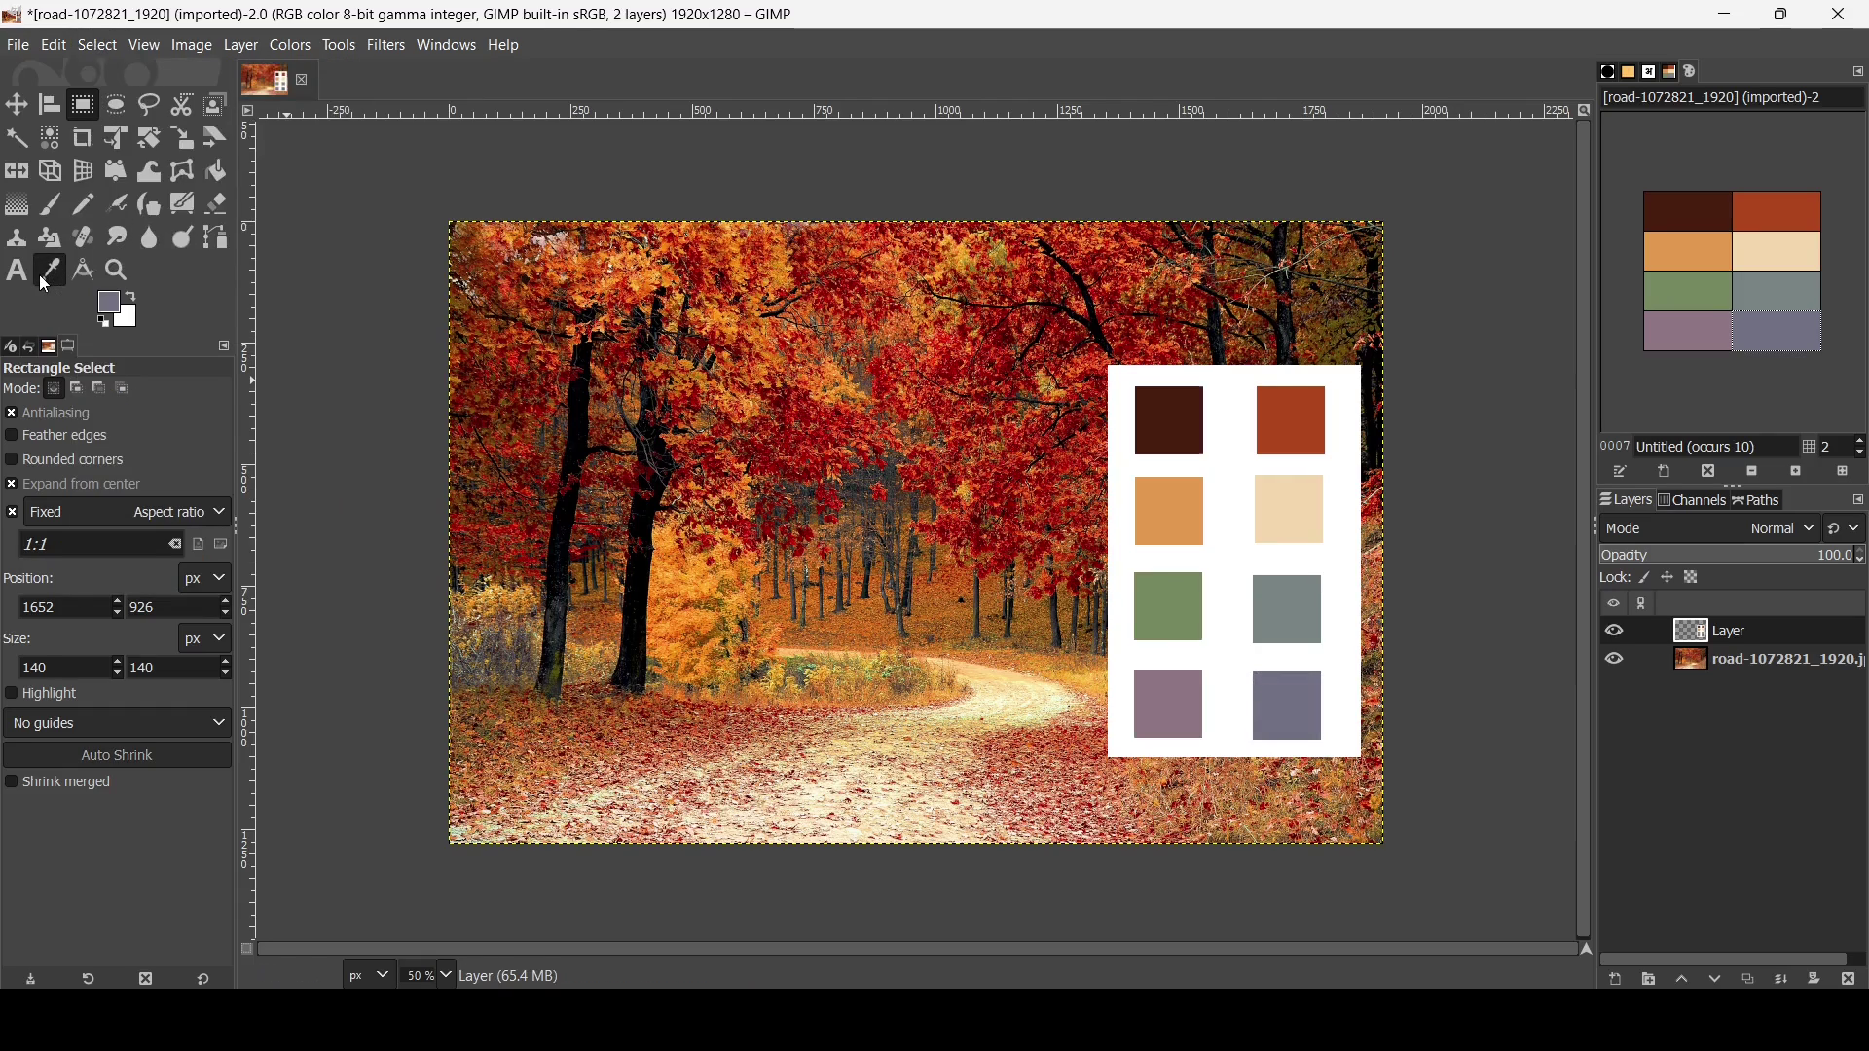
pyautogui.click(1306, 423)
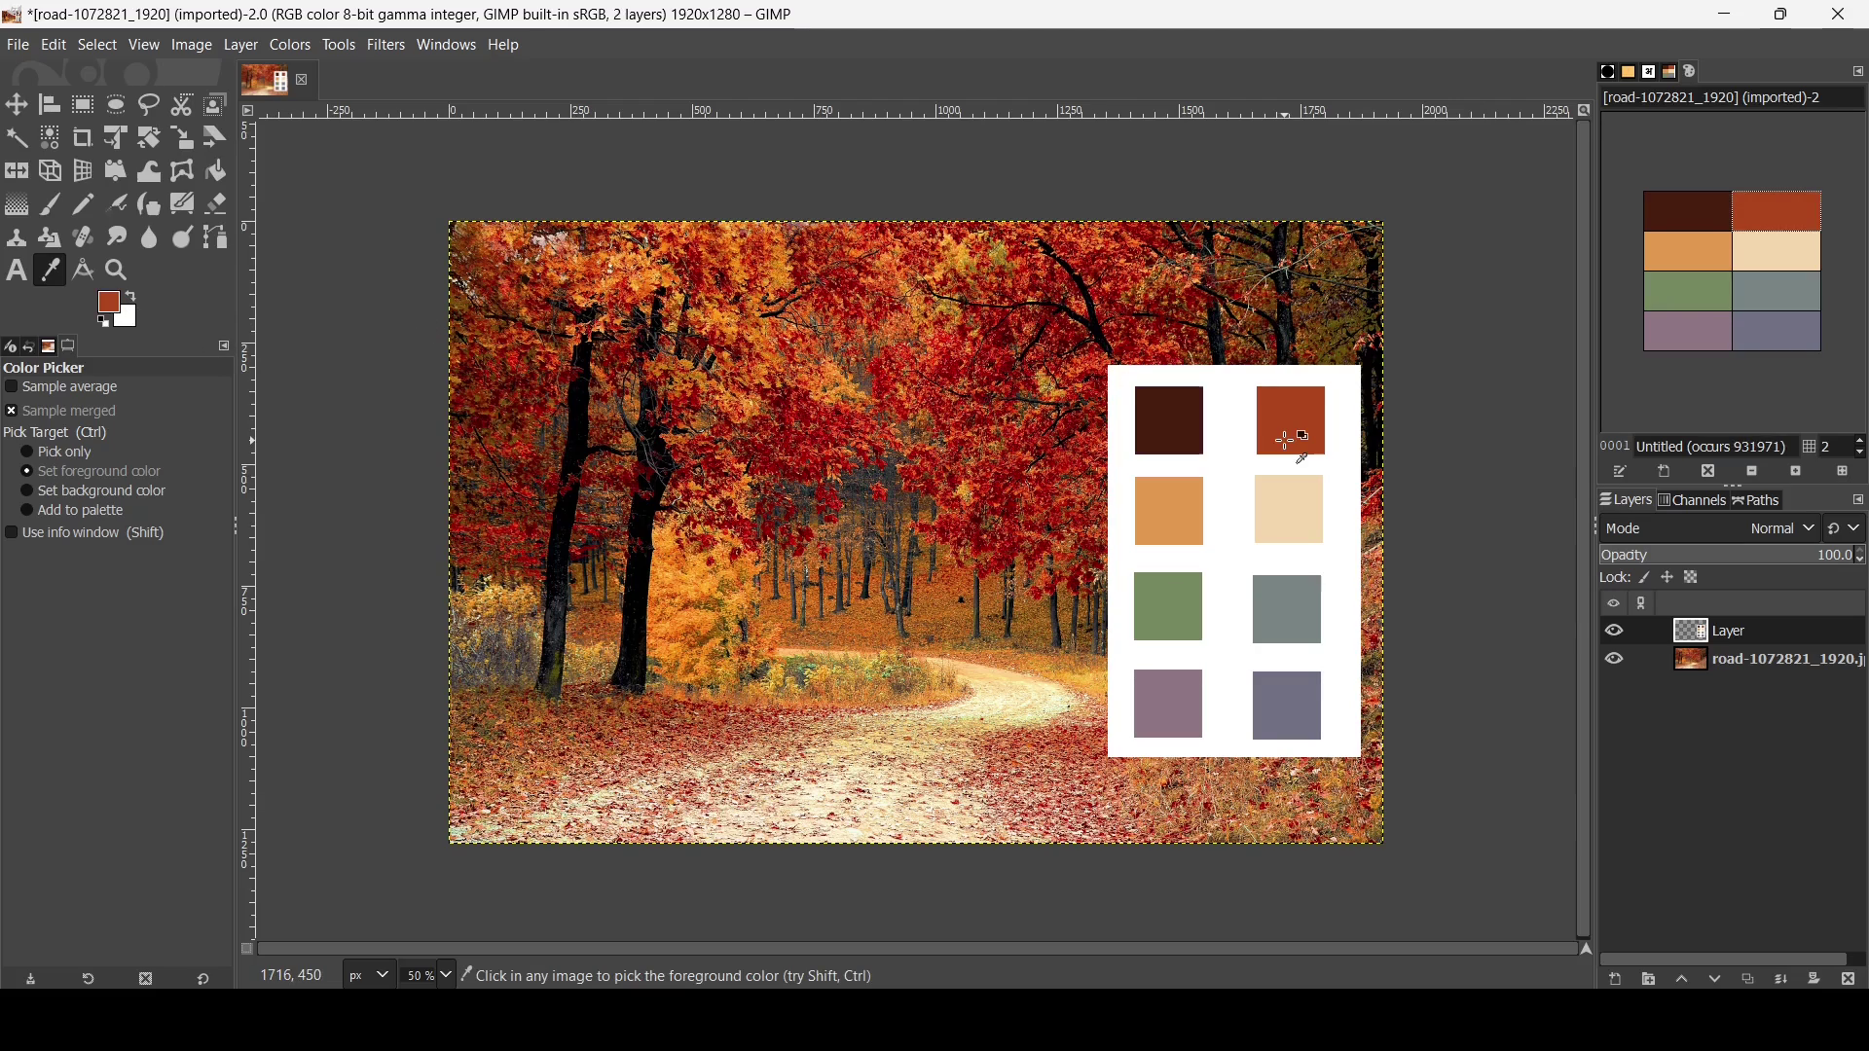
pyautogui.press('ctrl')
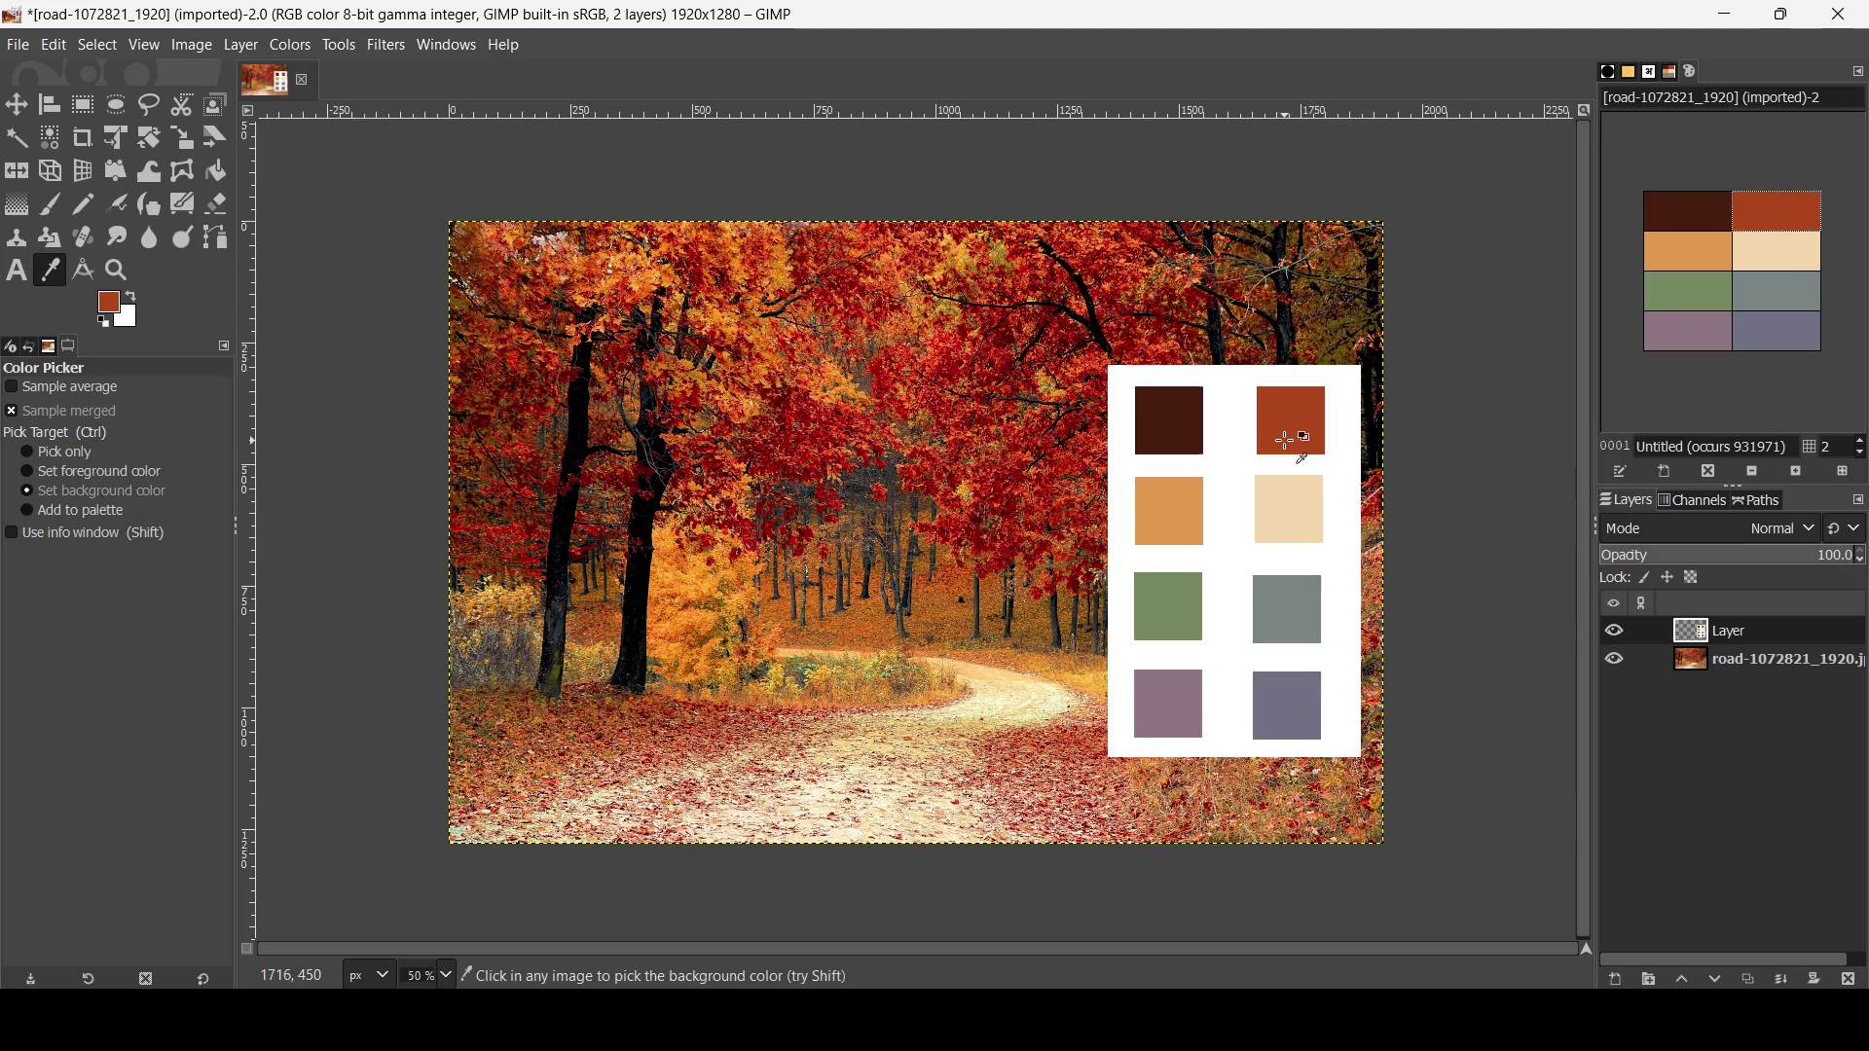
pyautogui.keyDown('ctrl'); pyautogui.click(1286, 606); pyautogui.keyUp('ctrl')
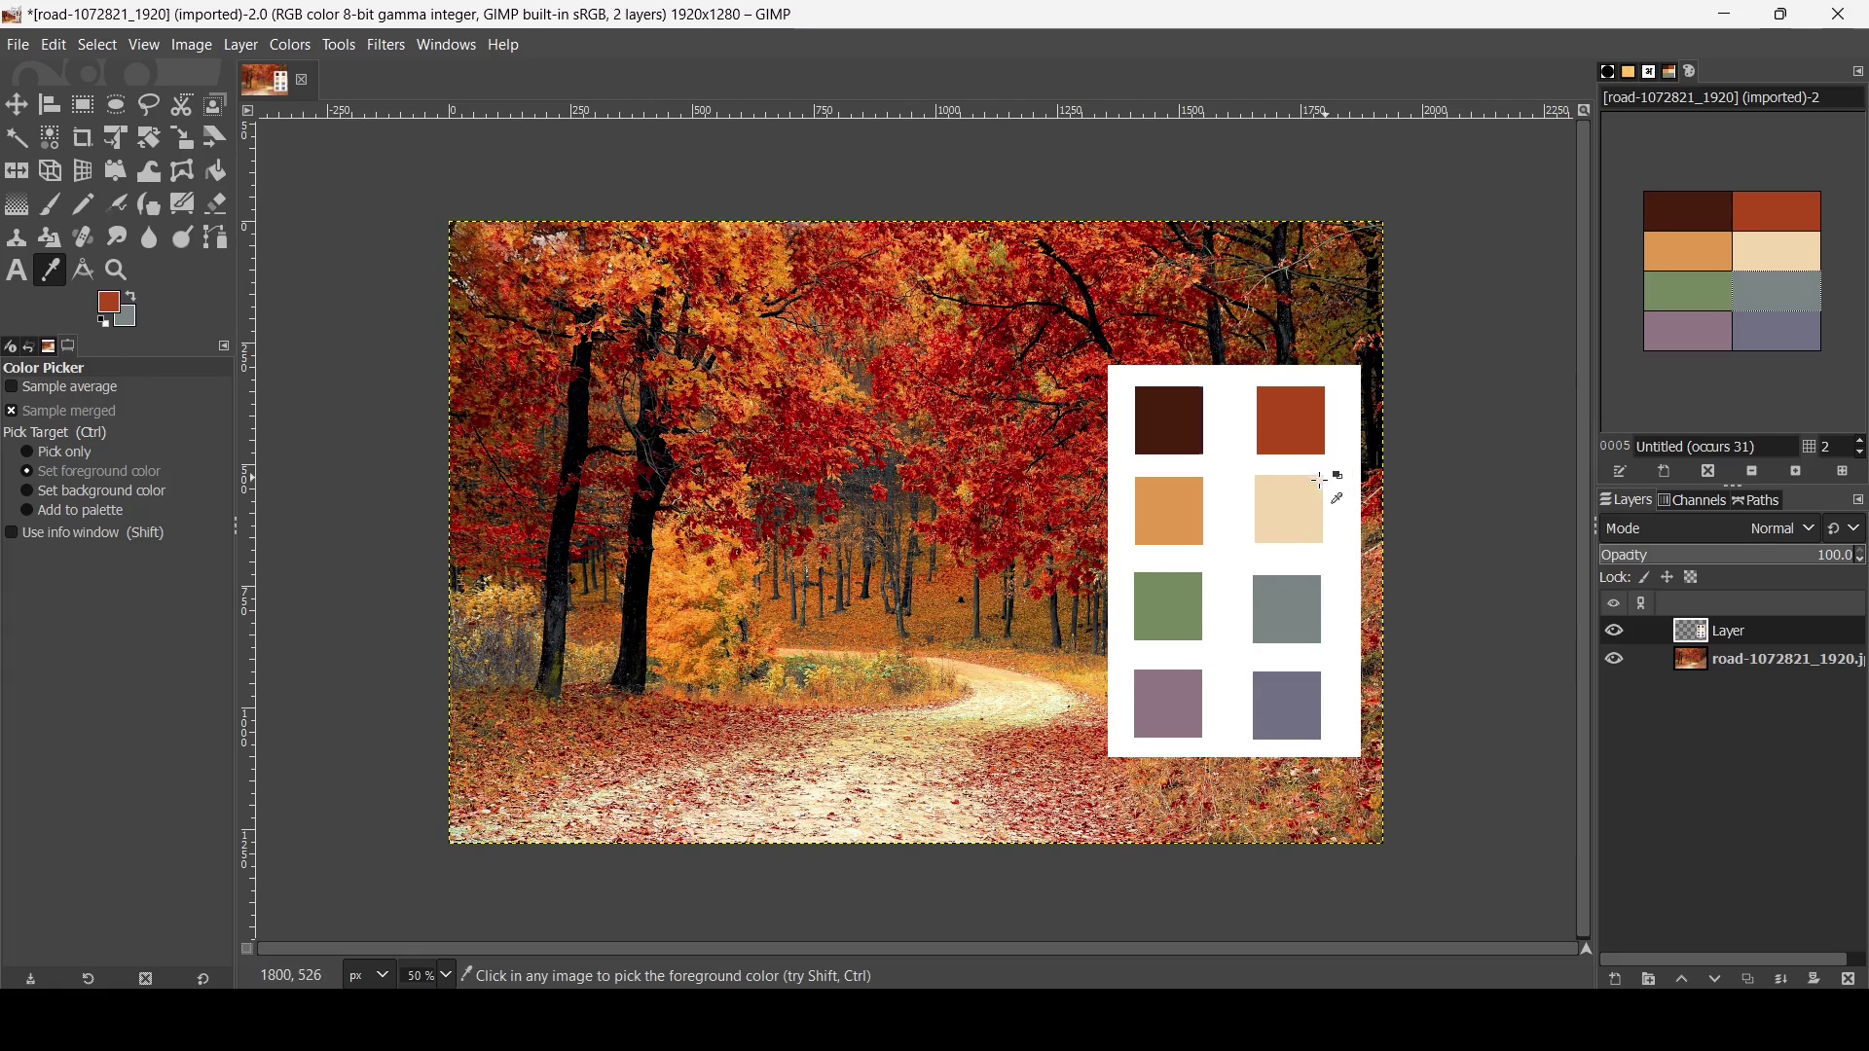
pyautogui.click(1283, 508)
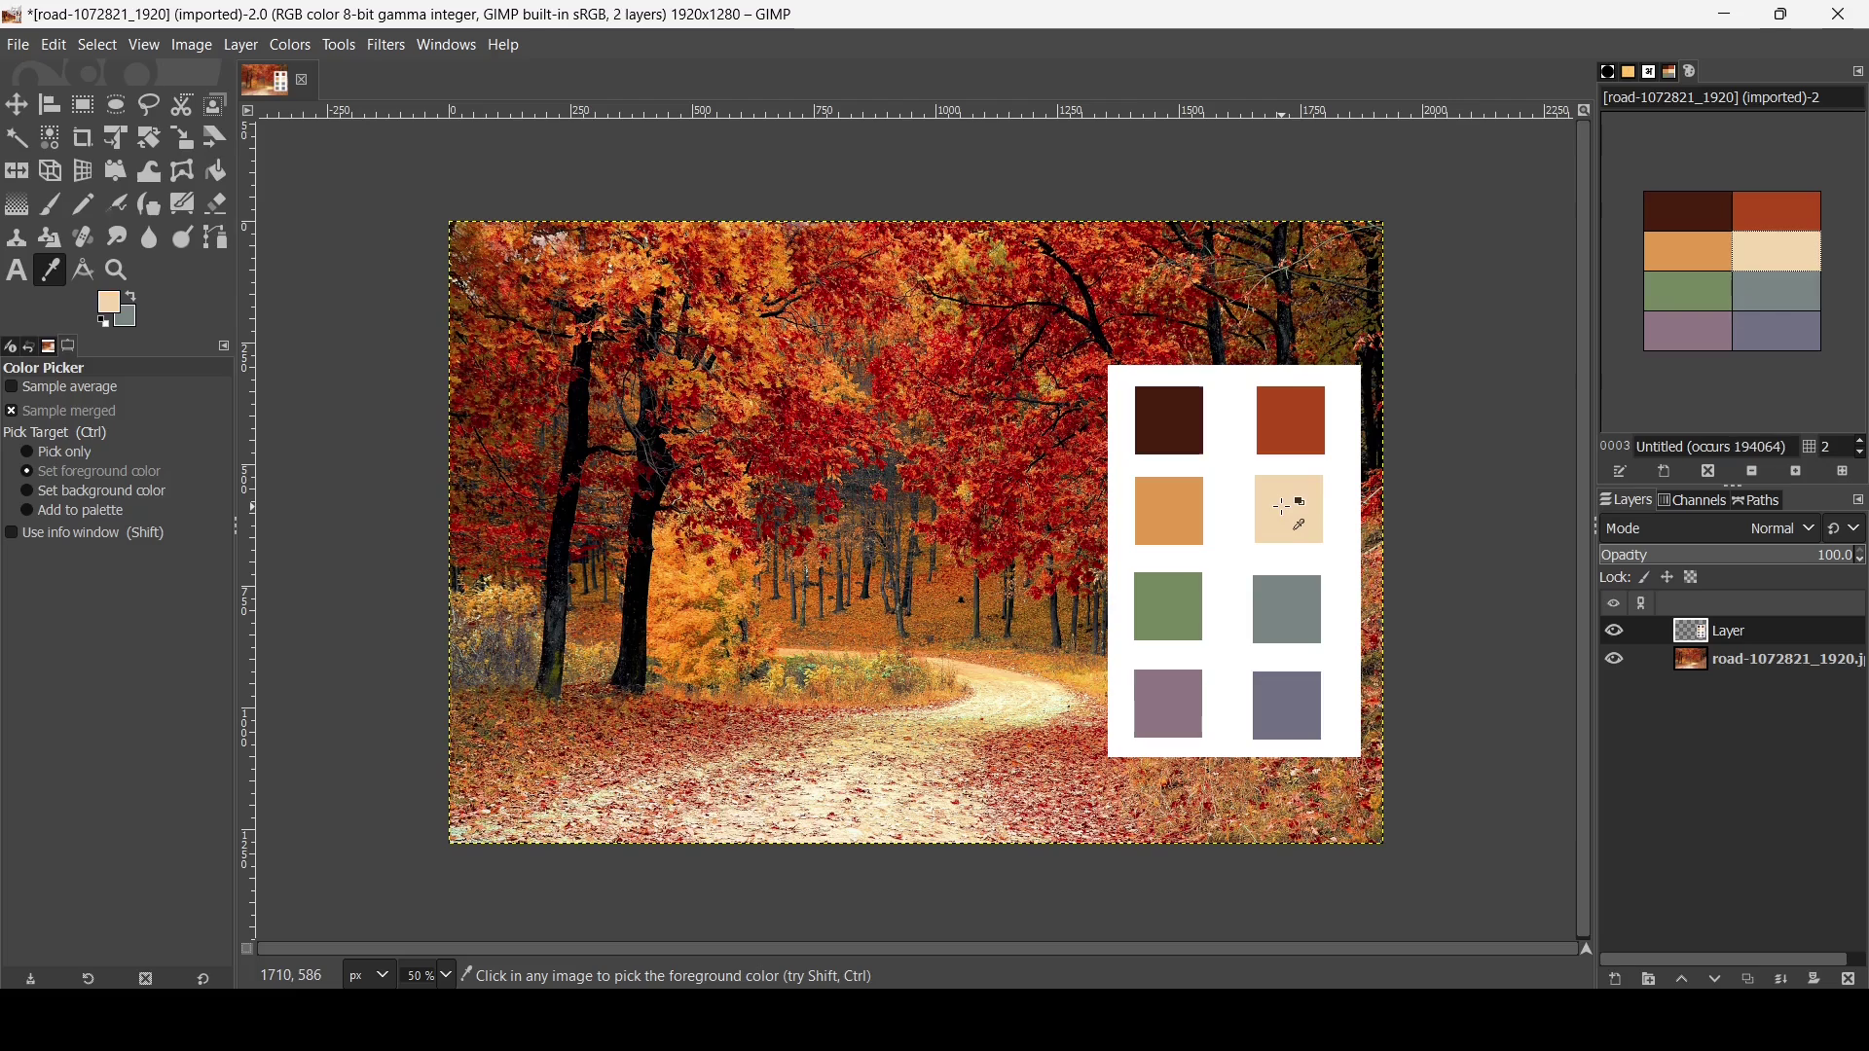